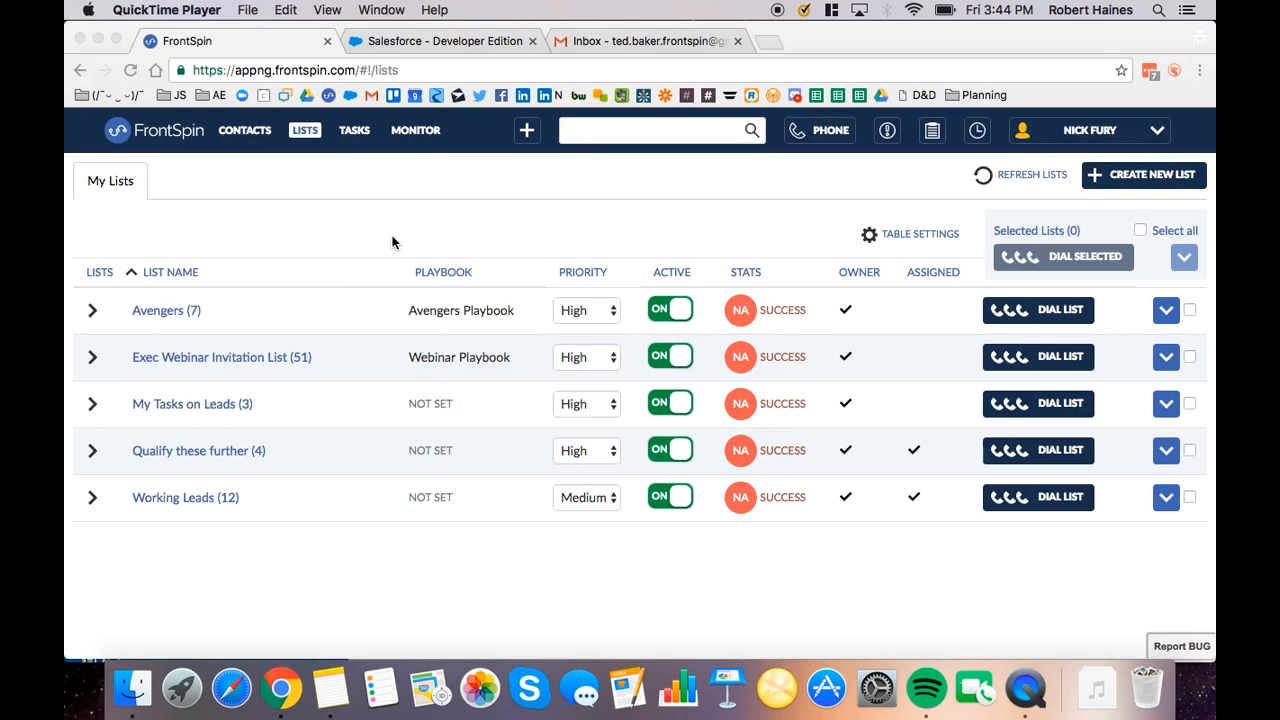
Look at the Salesforce home page and return to the FrontSpin lists
click(400, 43)
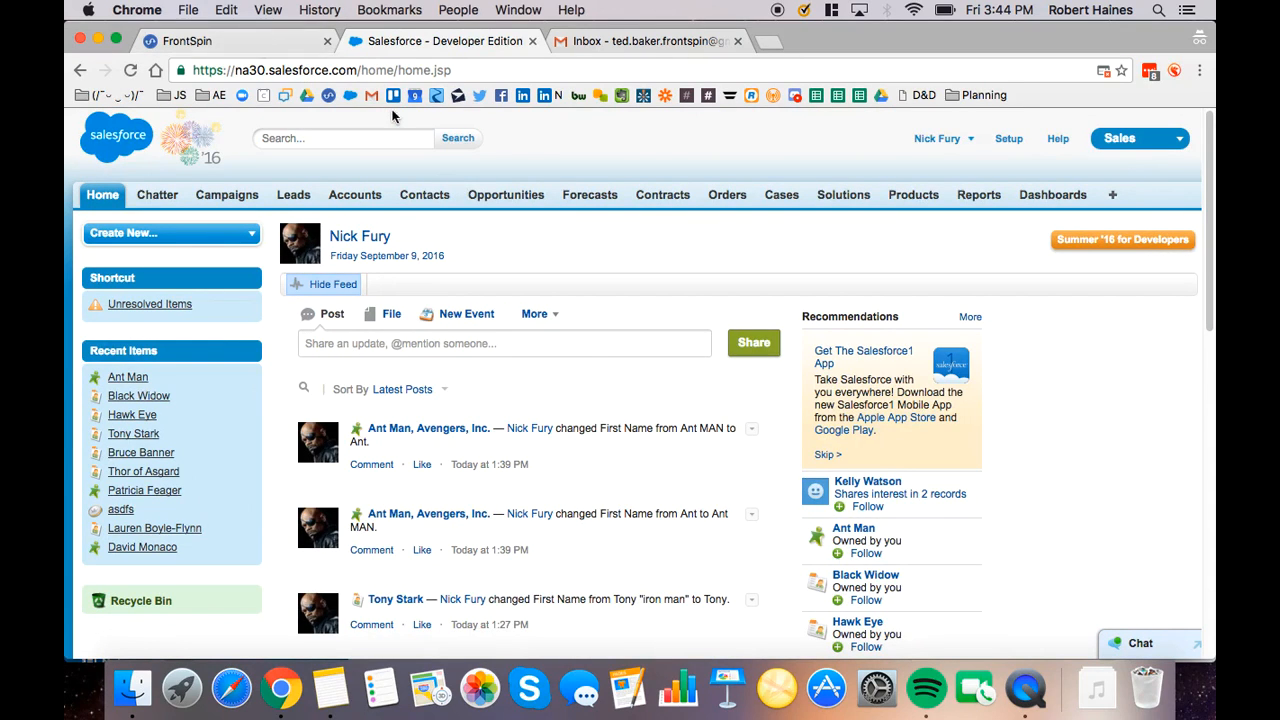
click(285, 41)
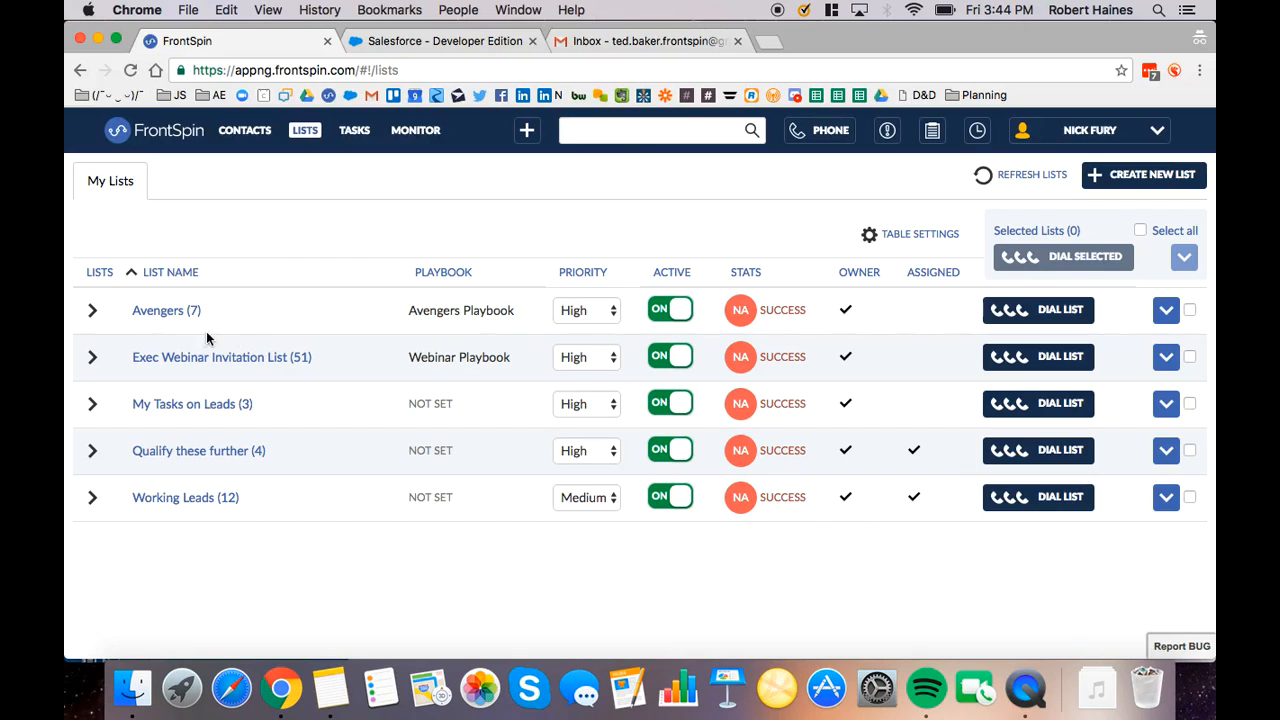
Draft an email to the Webinar Invitation step of the Exec Webinar Invitation List using the Webinar Invitation template, and discard it without sending
click(93, 359)
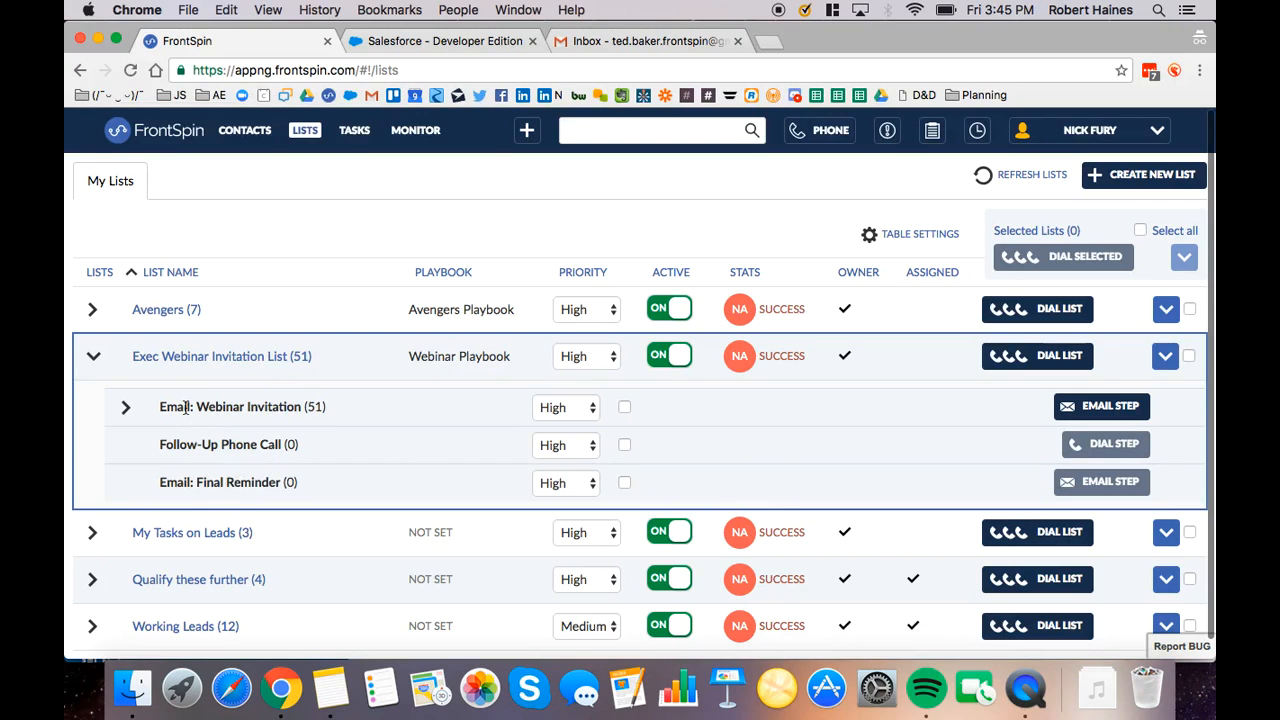
click(126, 408)
click(1103, 413)
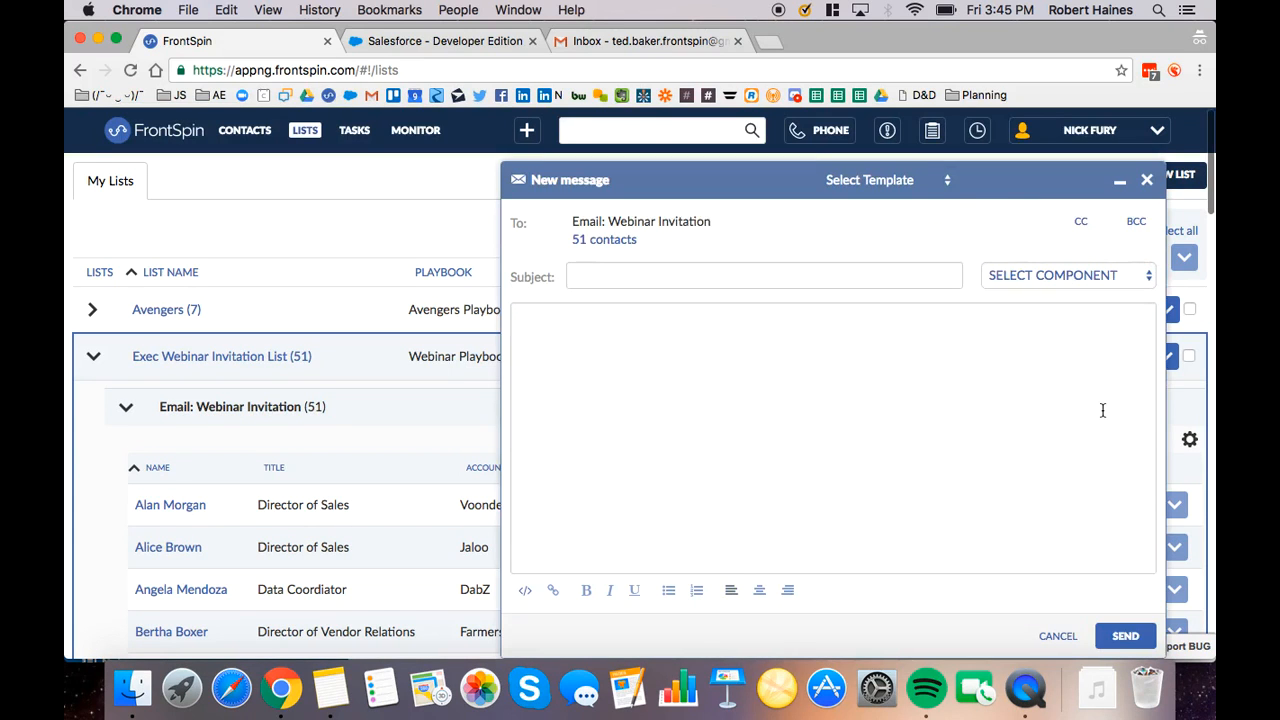
click(897, 180)
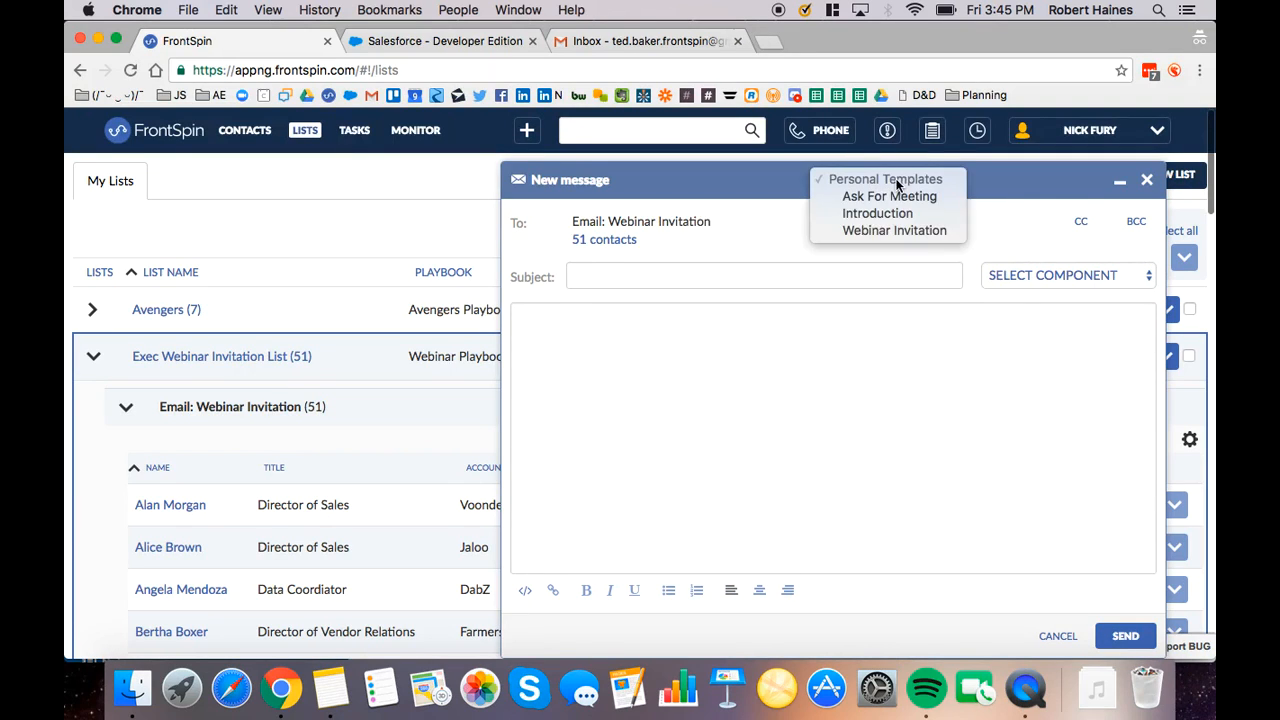
click(890, 230)
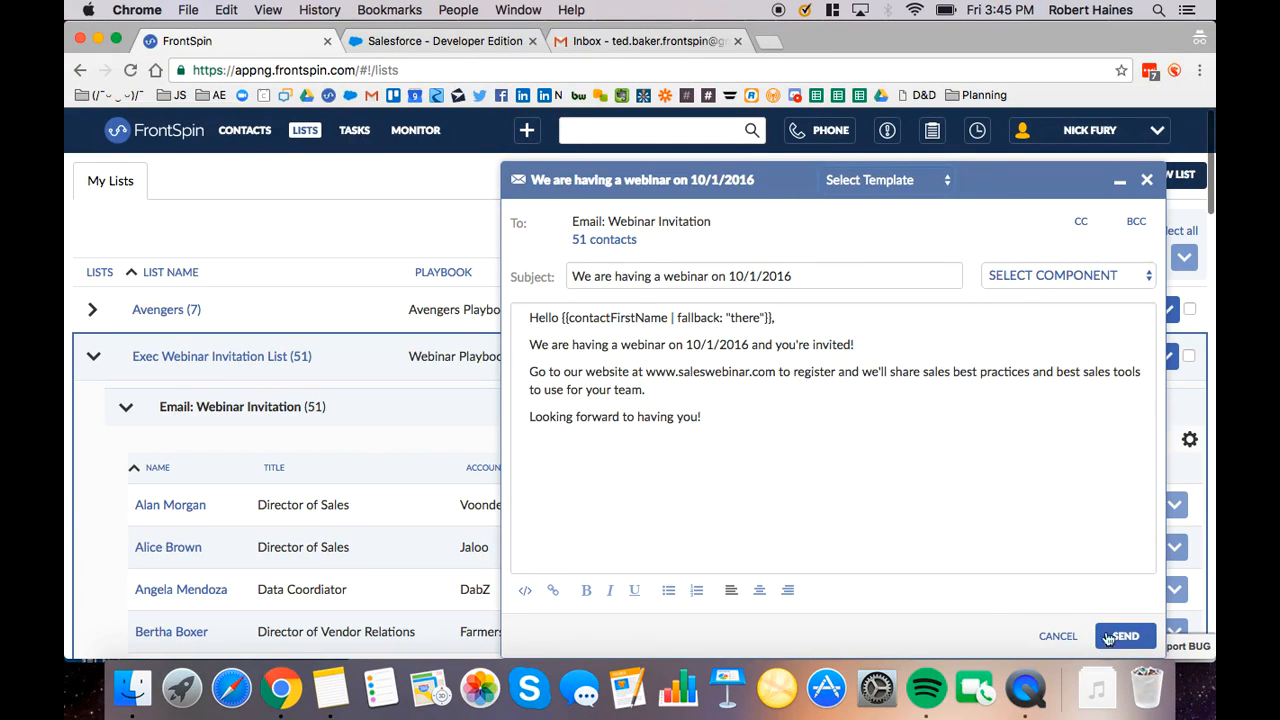
click(1049, 635)
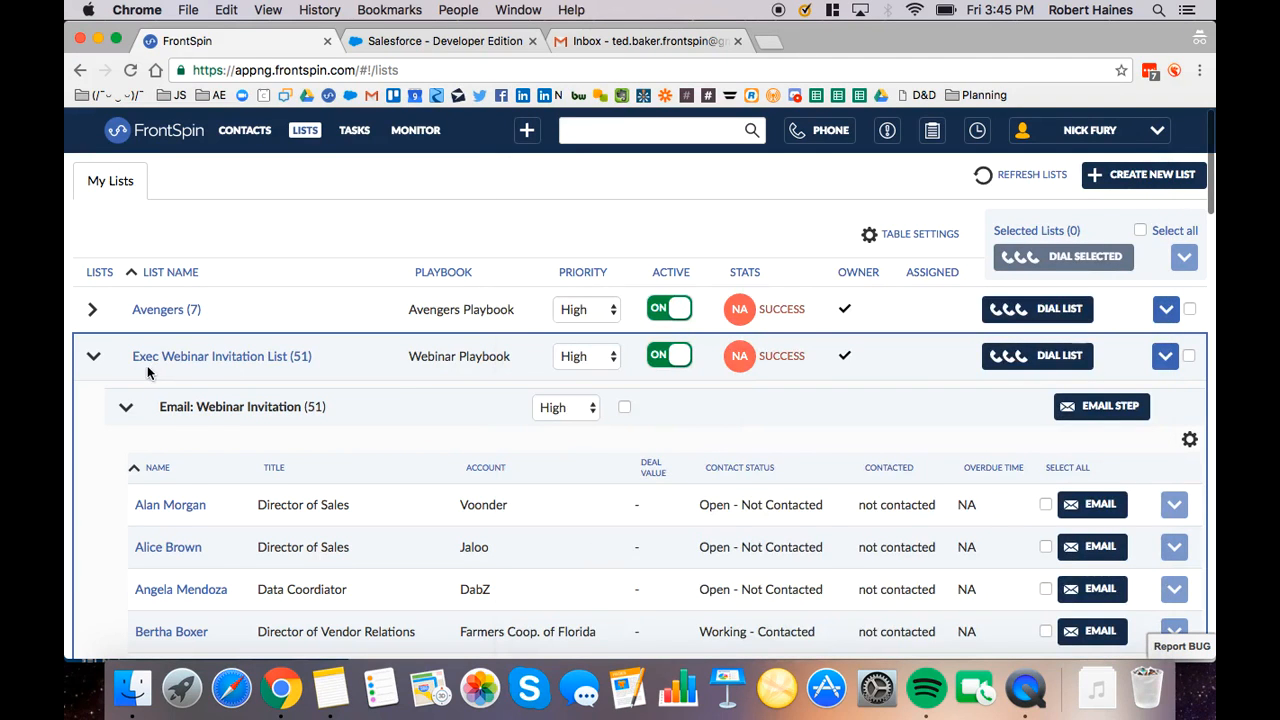
Collapse the Email: Webinar Invitation step and the Exec Webinar Invitation List
click(126, 407)
drag(206, 452, 254, 450)
click(292, 305)
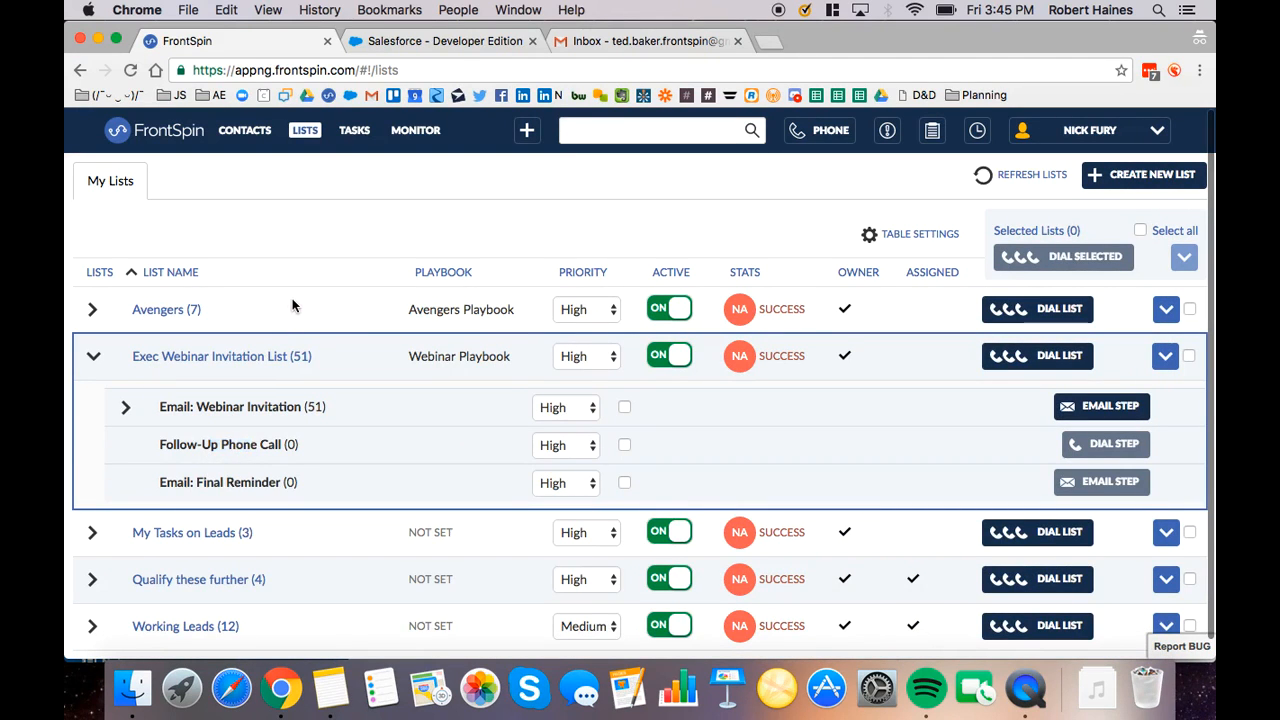
click(94, 357)
Expand the Avengers list and open its playbook for editing
click(92, 310)
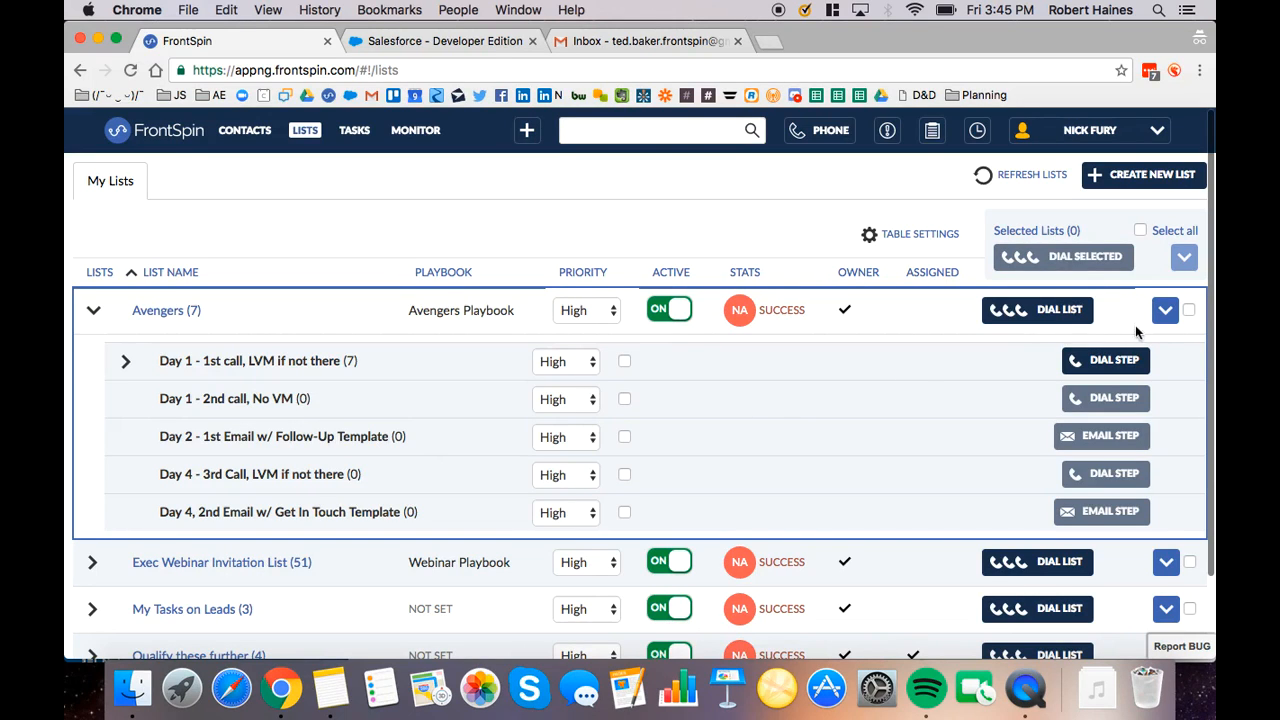
click(1165, 310)
click(1093, 342)
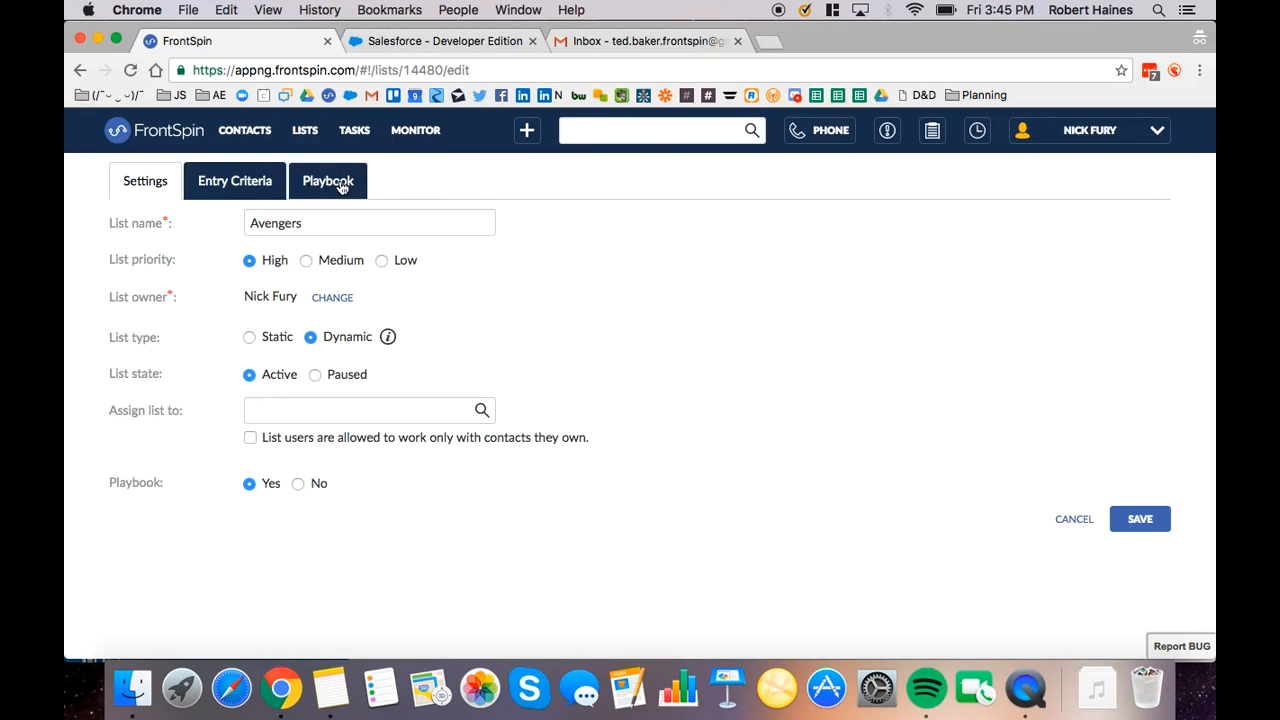
click(341, 187)
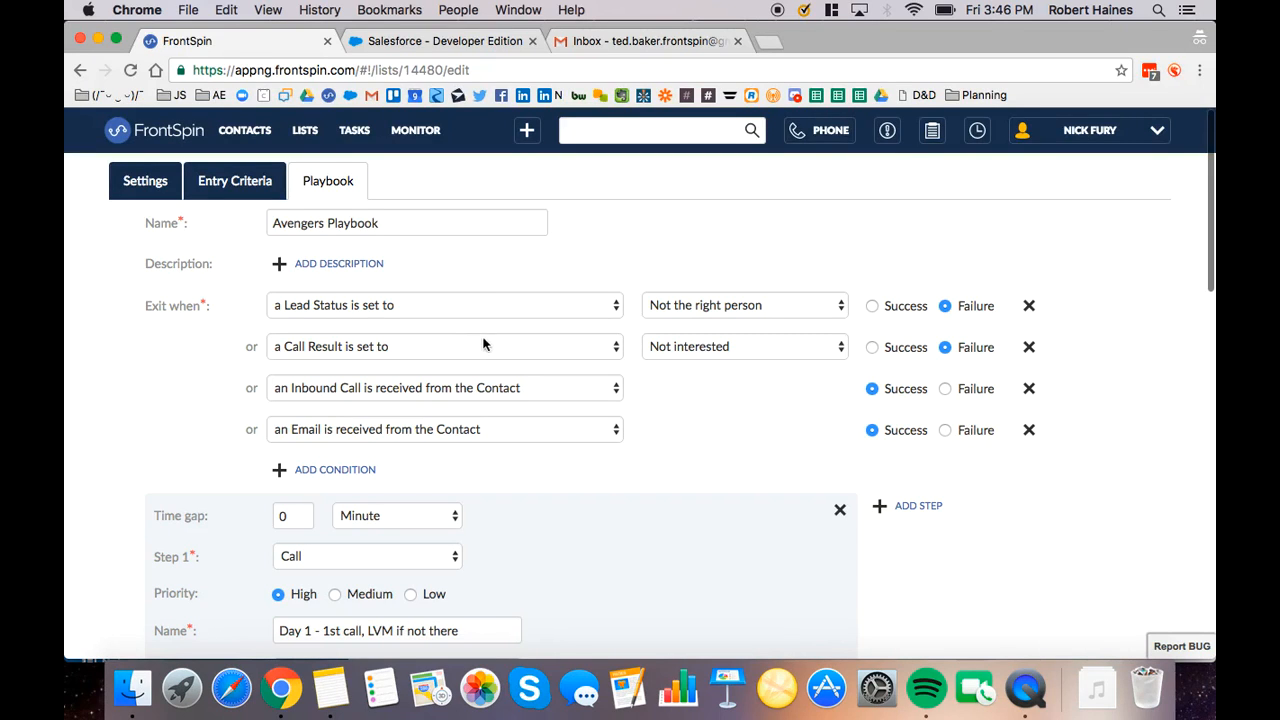
Examine the call result choices in the playbook's exit conditions and the timing of its call and email steps
click(708, 350)
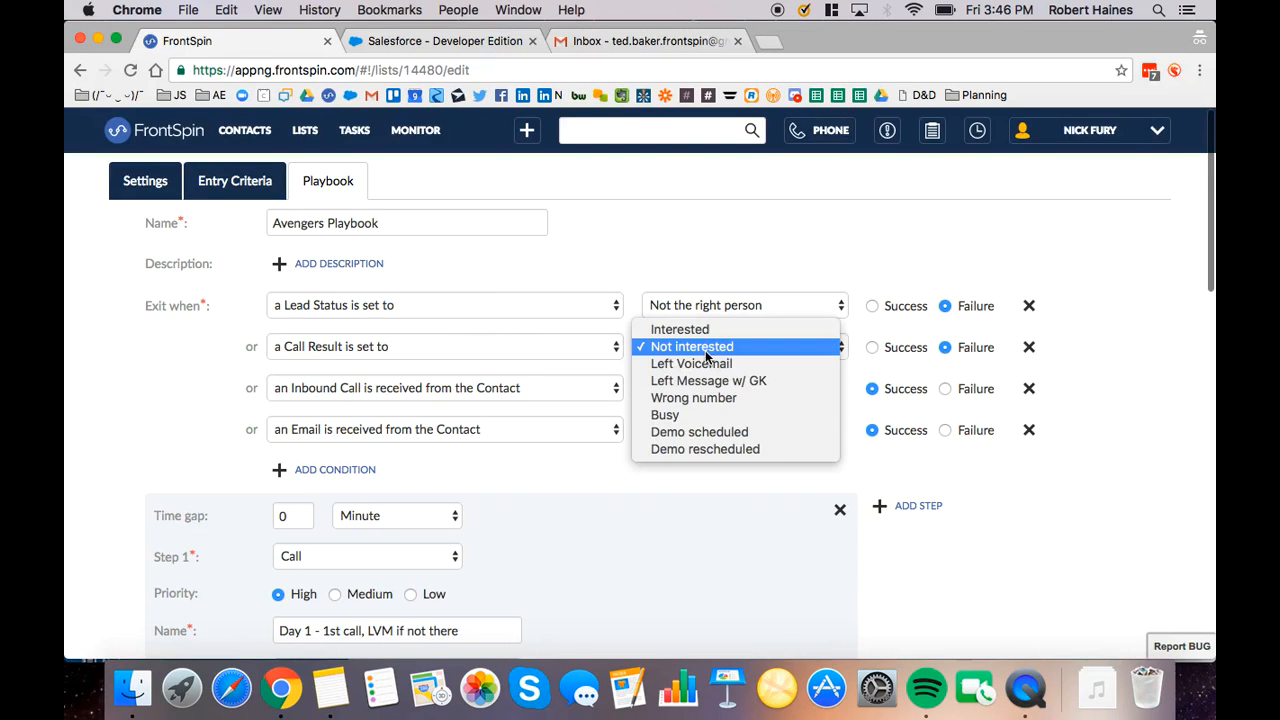
click(675, 484)
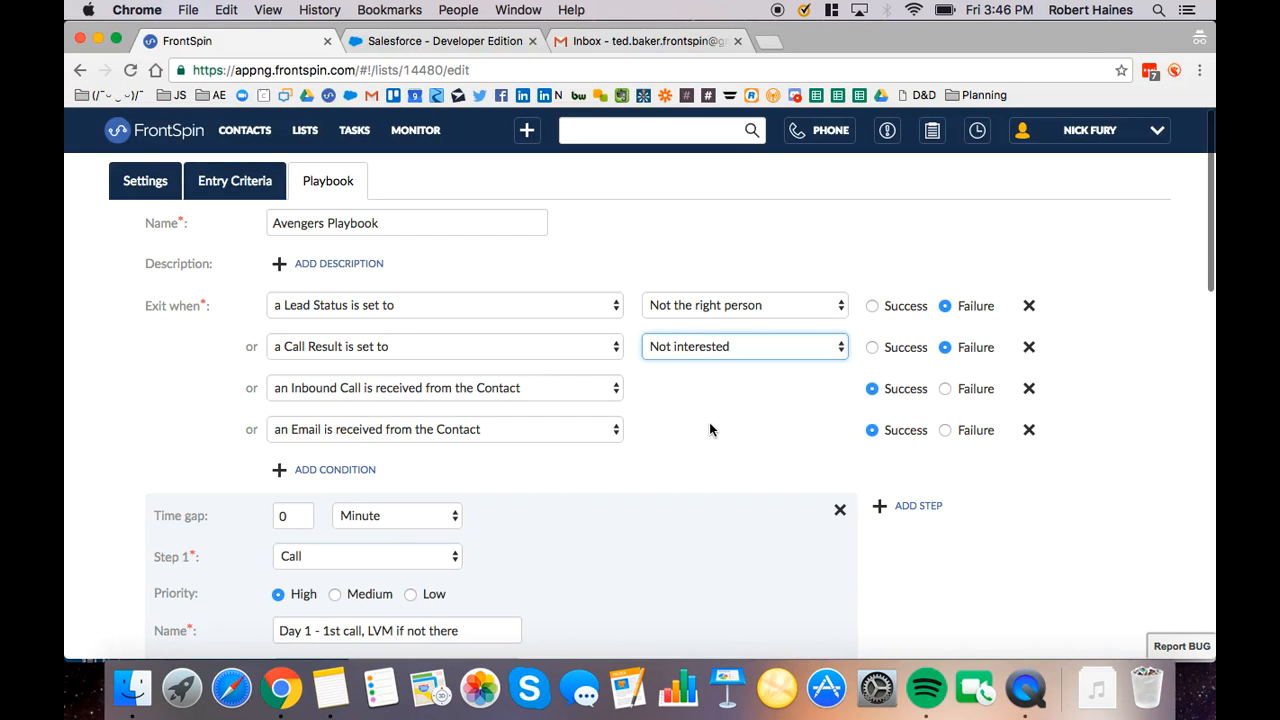
scroll(709, 424, down, 3)
scroll(711, 418, down, 6)
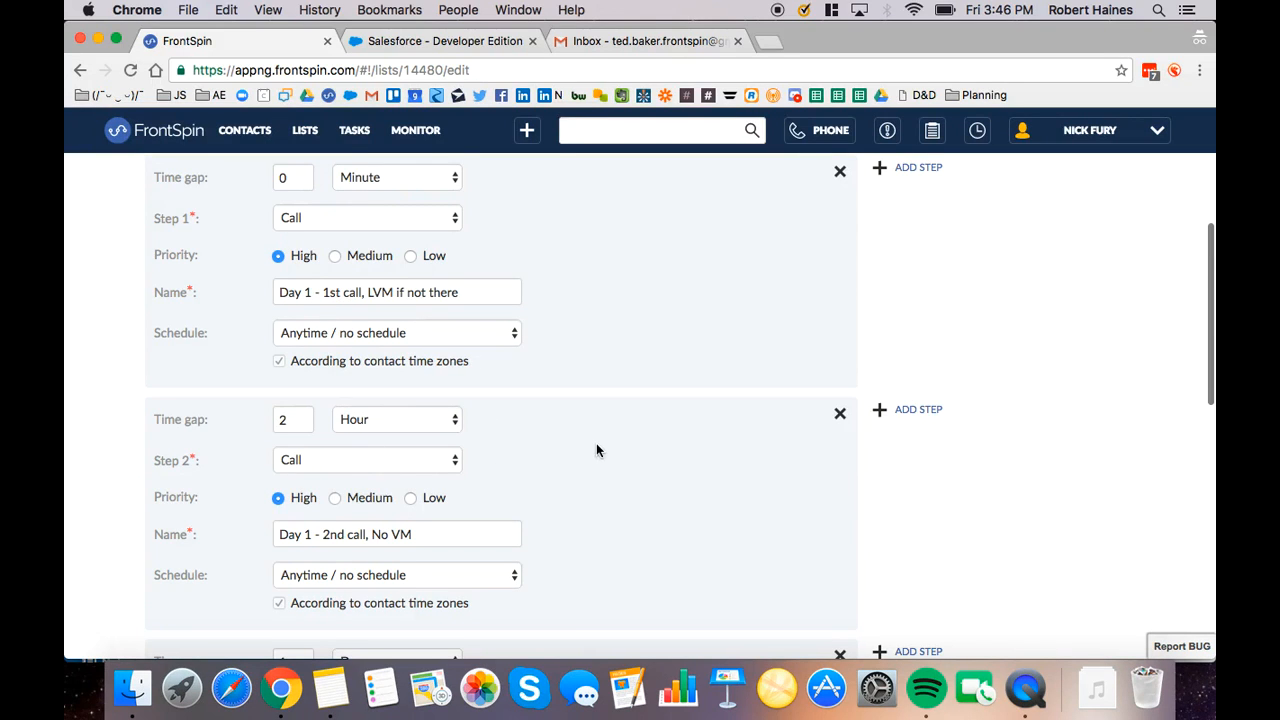
scroll(596, 443, down, 4)
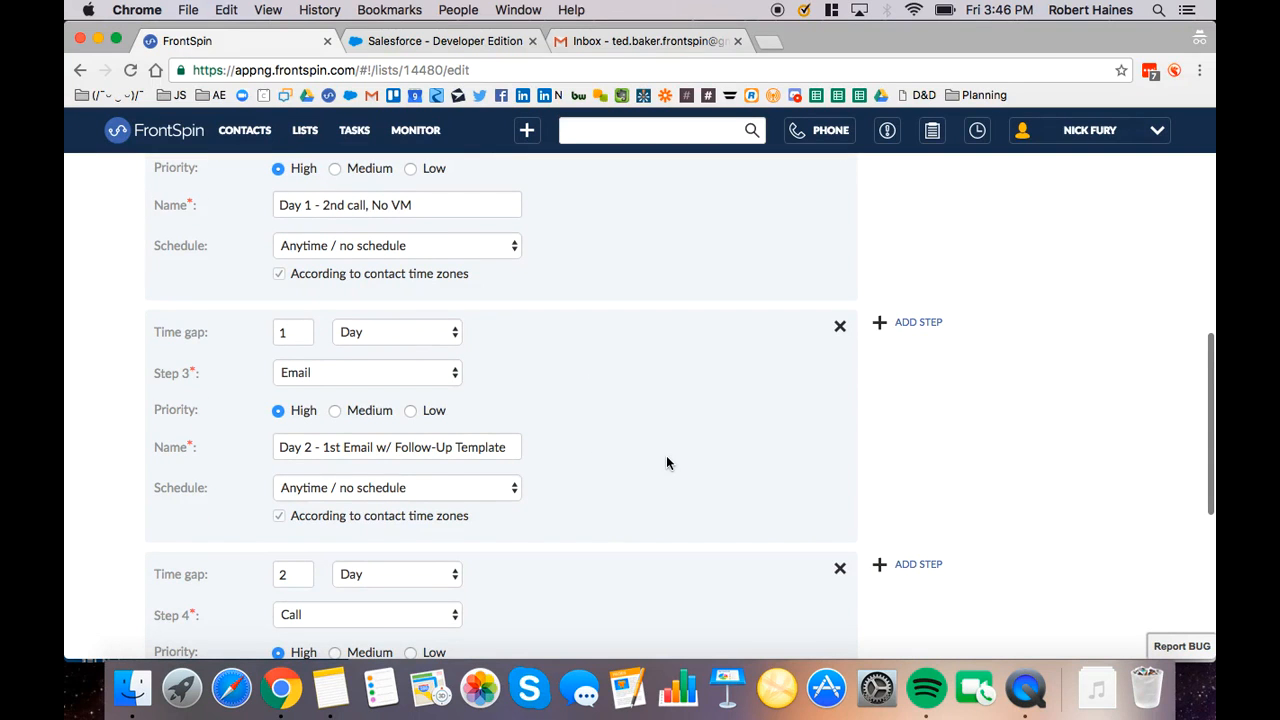
scroll(667, 460, up, 8)
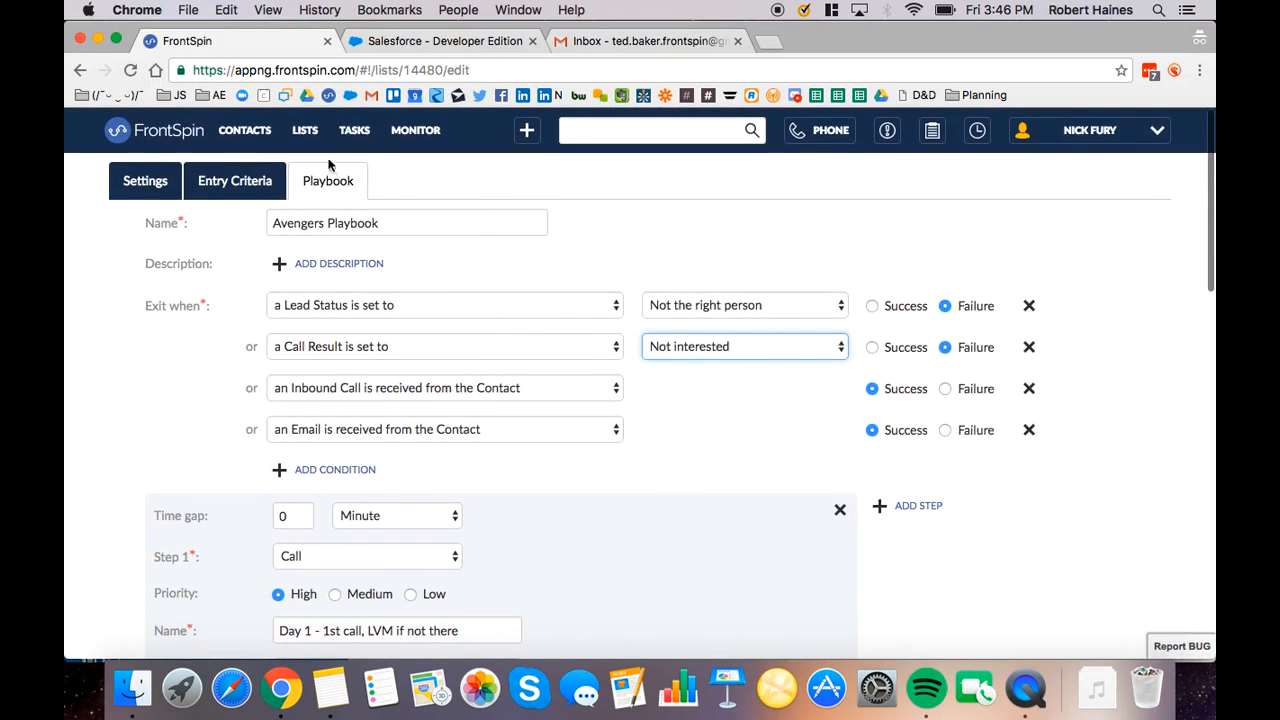
Return to the lists overview, expand the Avengers list and start dialing the whole list
click(311, 147)
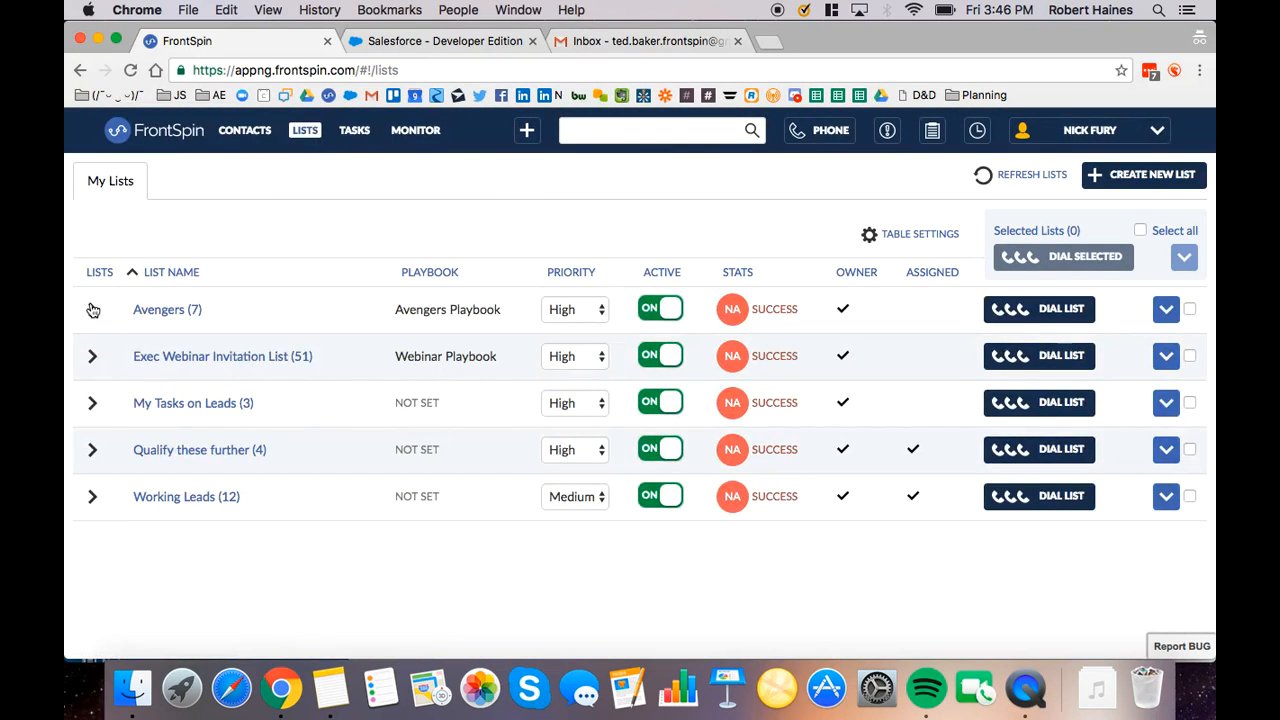
click(92, 311)
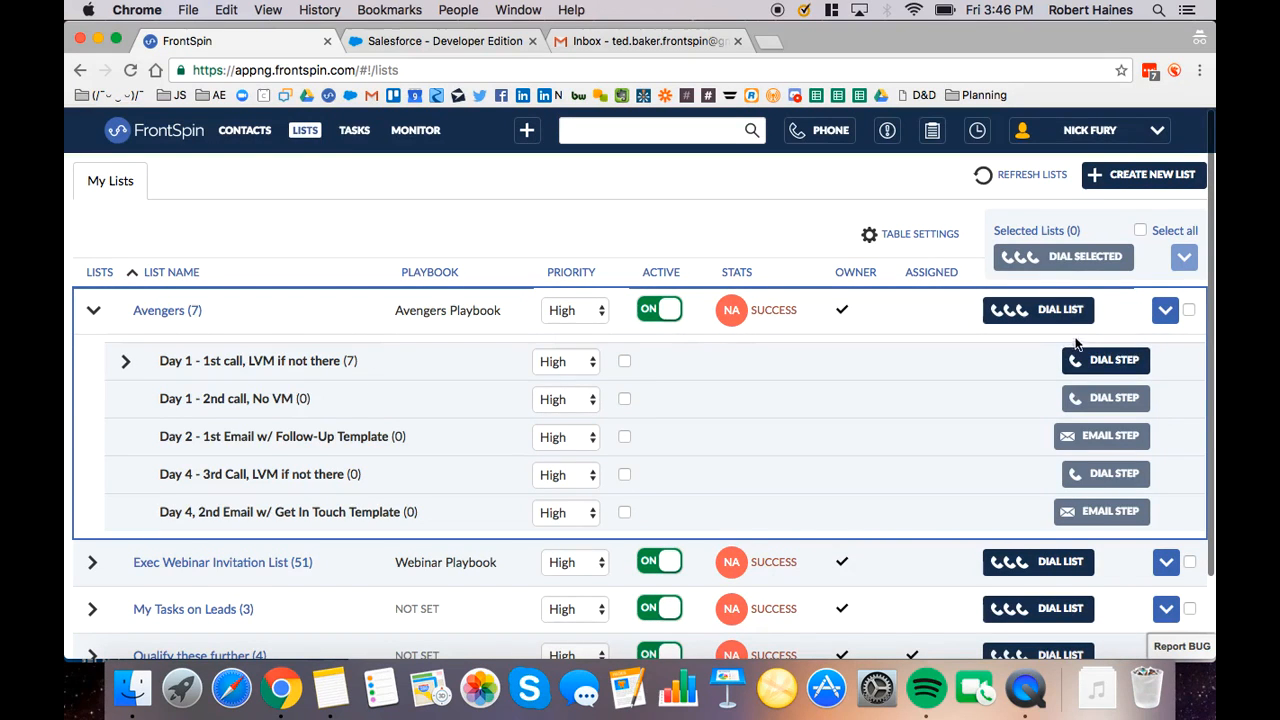
click(1018, 311)
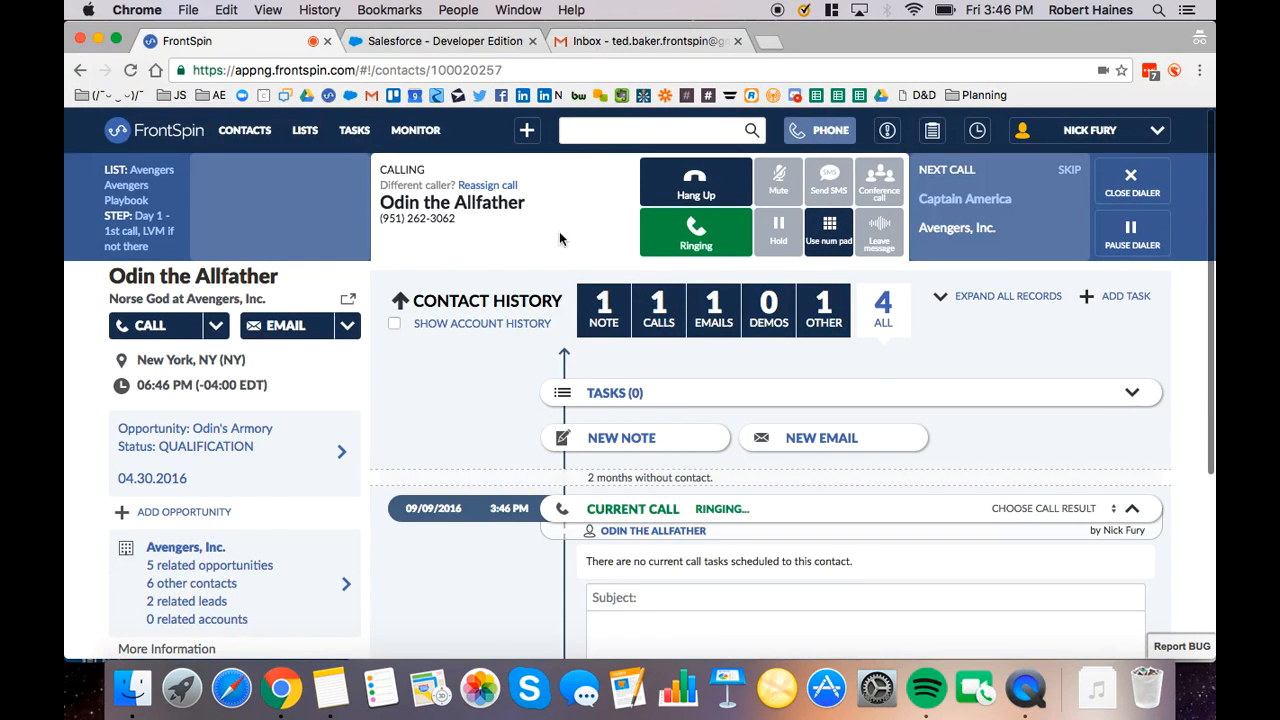
Hang up the call in progress and hide the phone dialer above the contact's record
scroll(645, 586, down, 1)
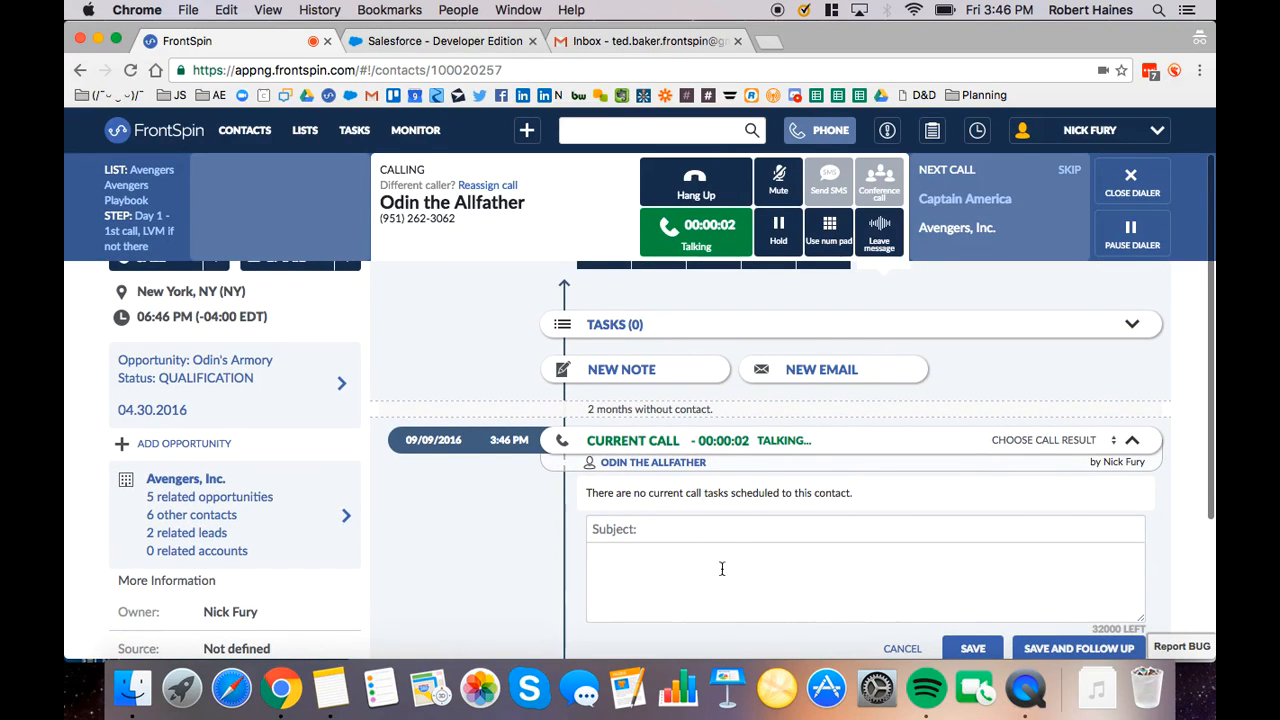
click(696, 184)
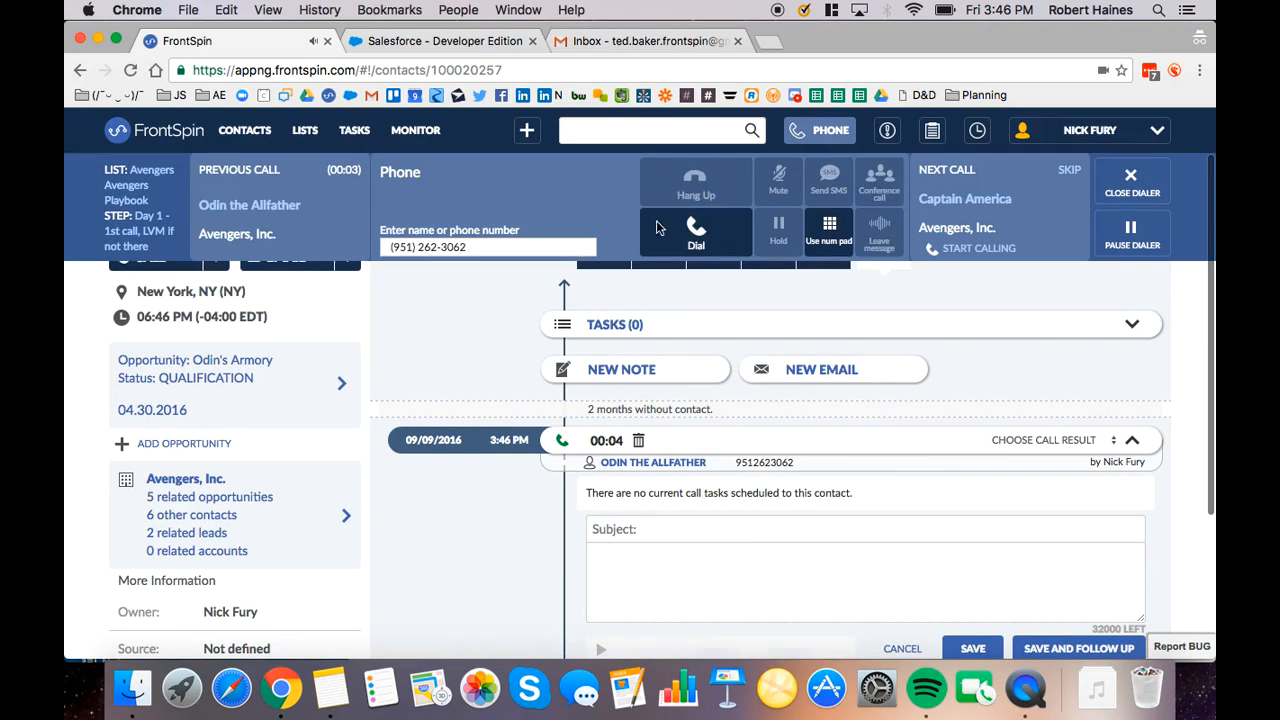
click(829, 131)
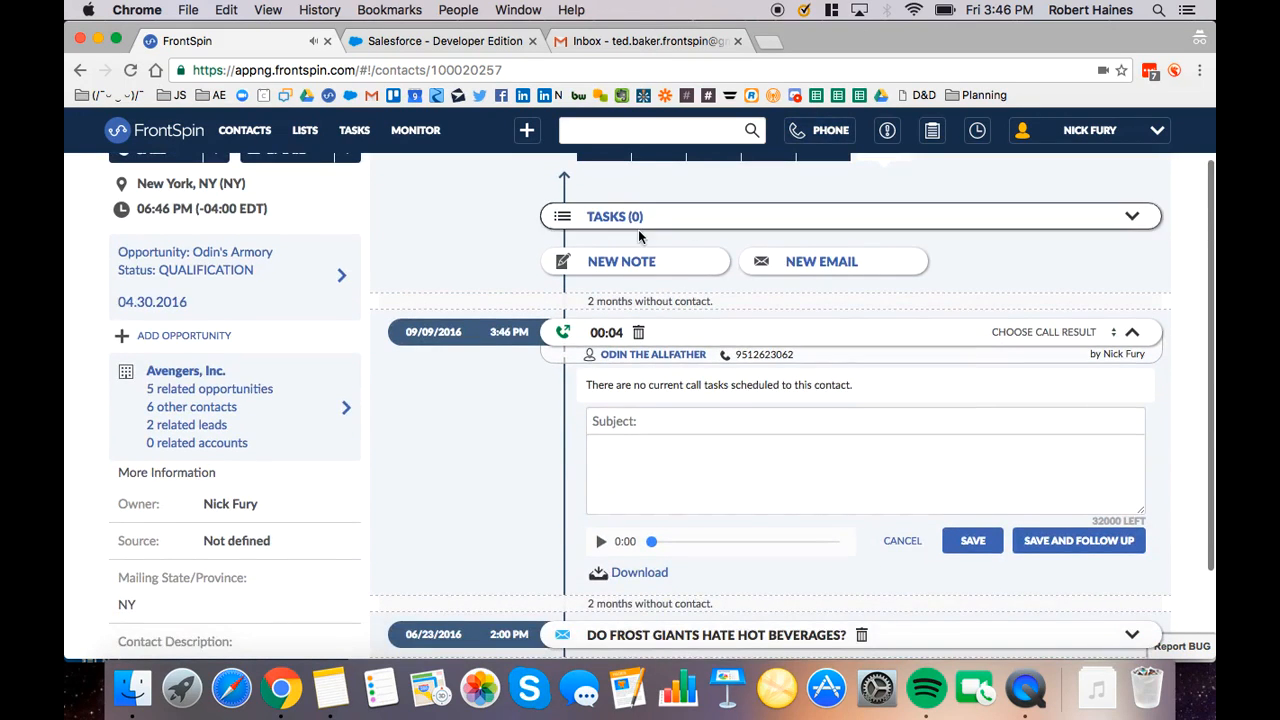
scroll(638, 230, up, 1)
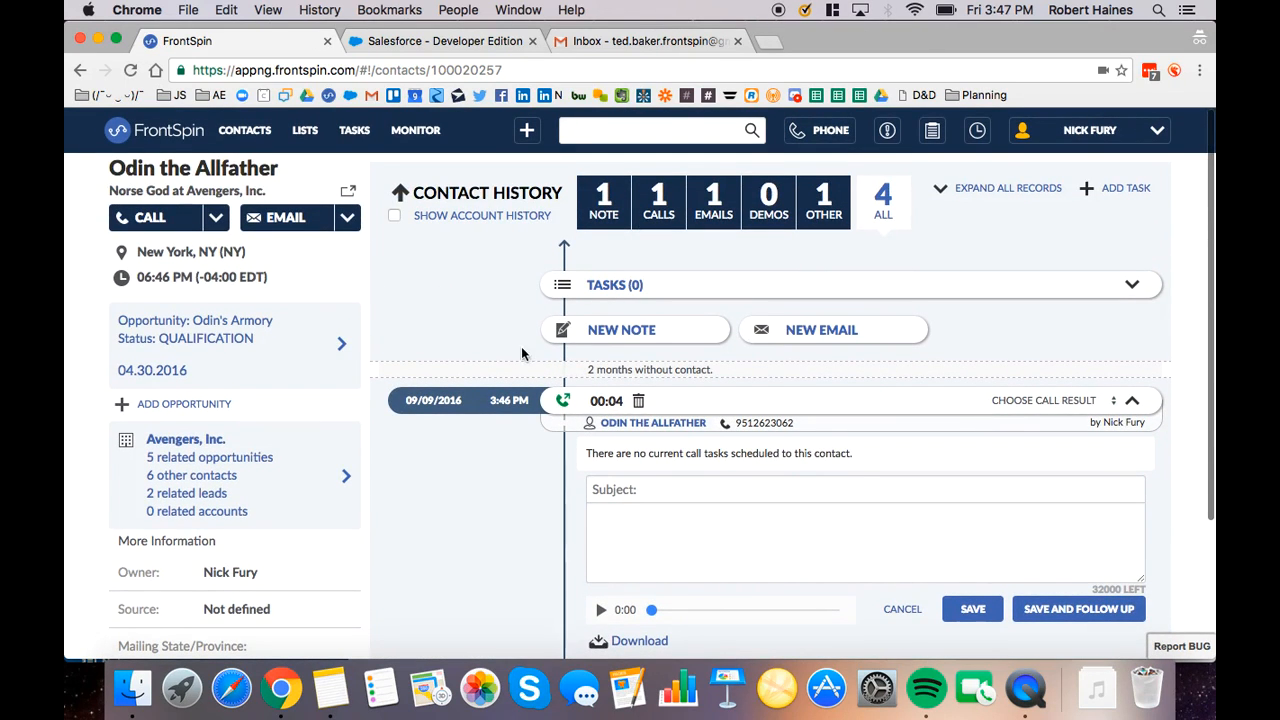
Fill in the call log with subject "Wants a demo", note "Book for Friday" and call result Interested
click(648, 489)
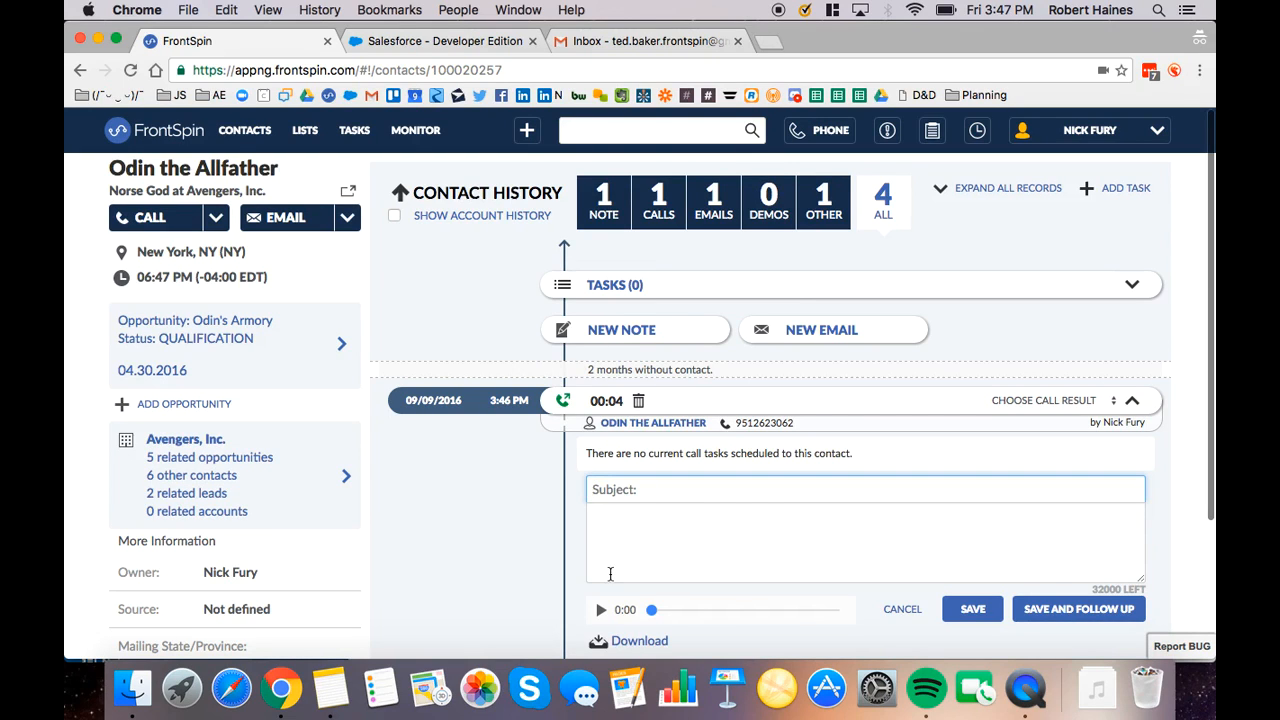
click(601, 612)
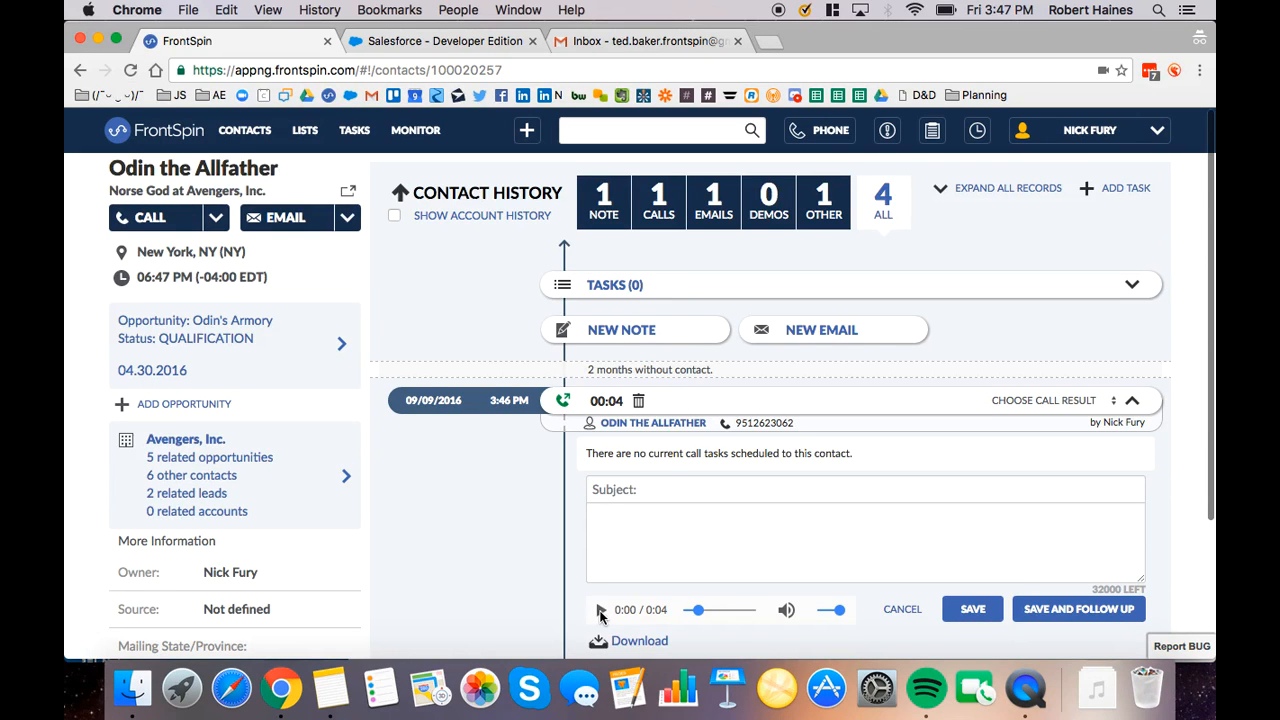
click(648, 488)
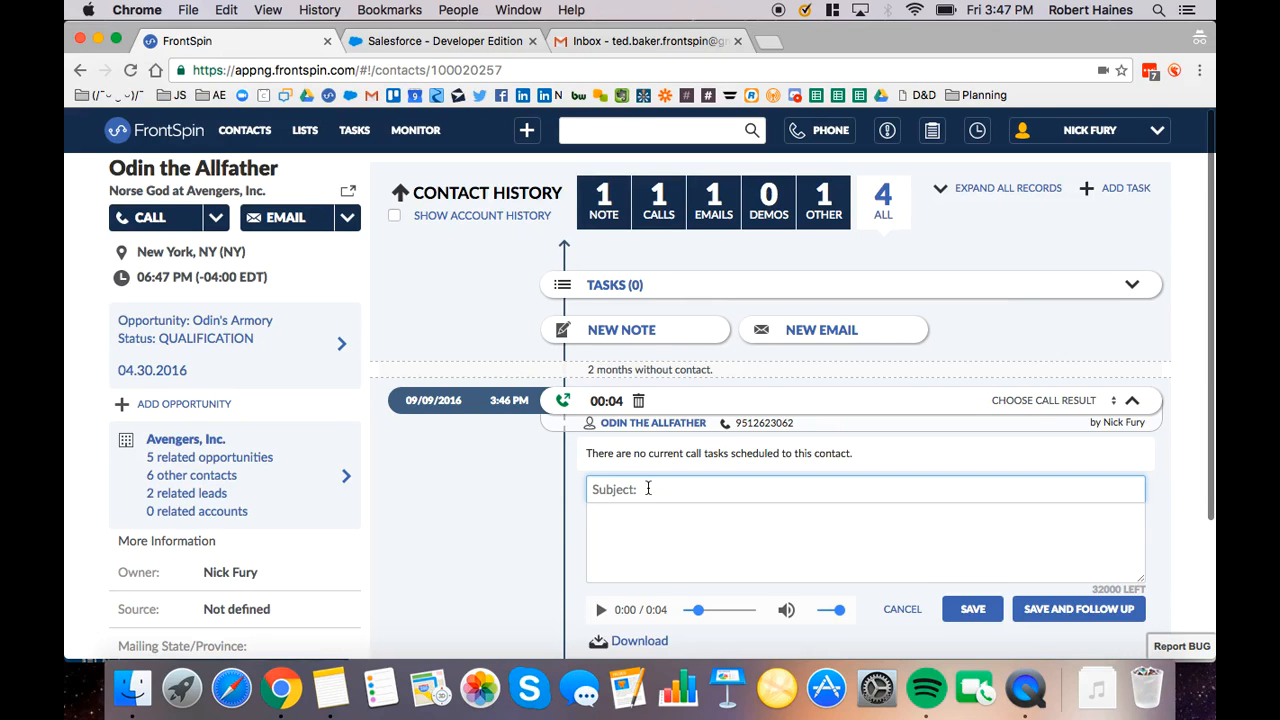
text(W)
text(Book for Friday)
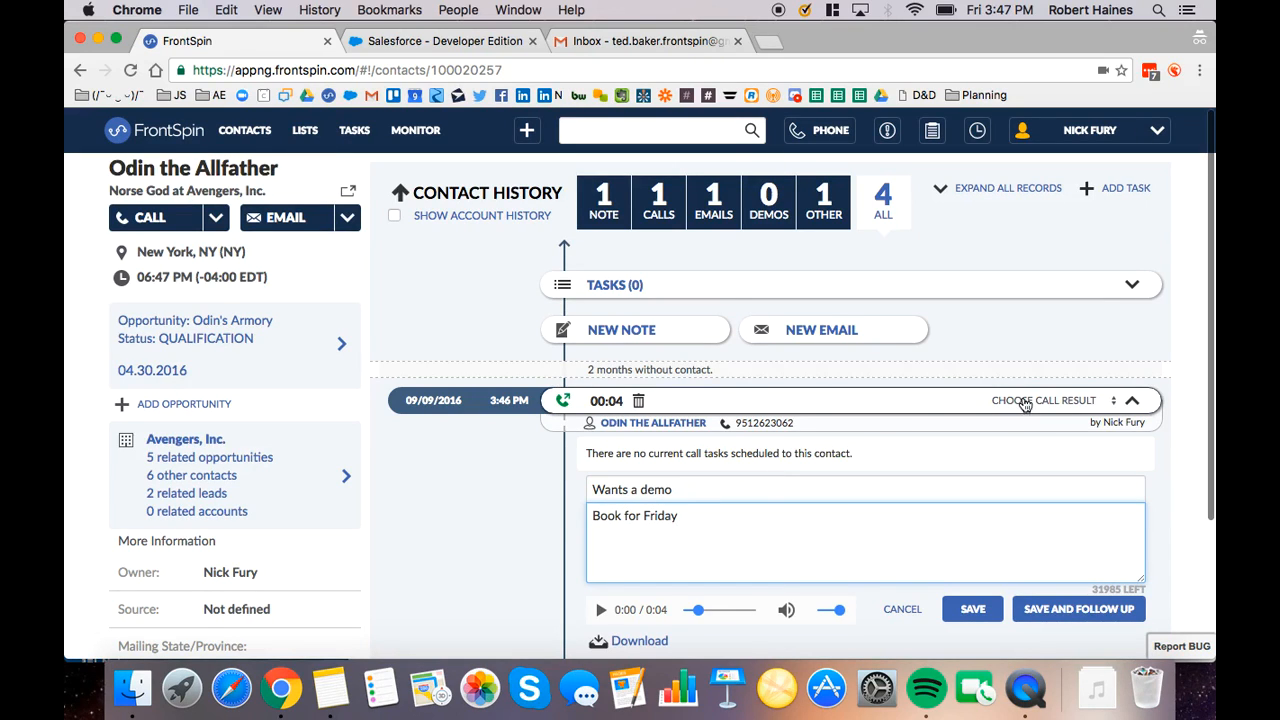
click(1022, 401)
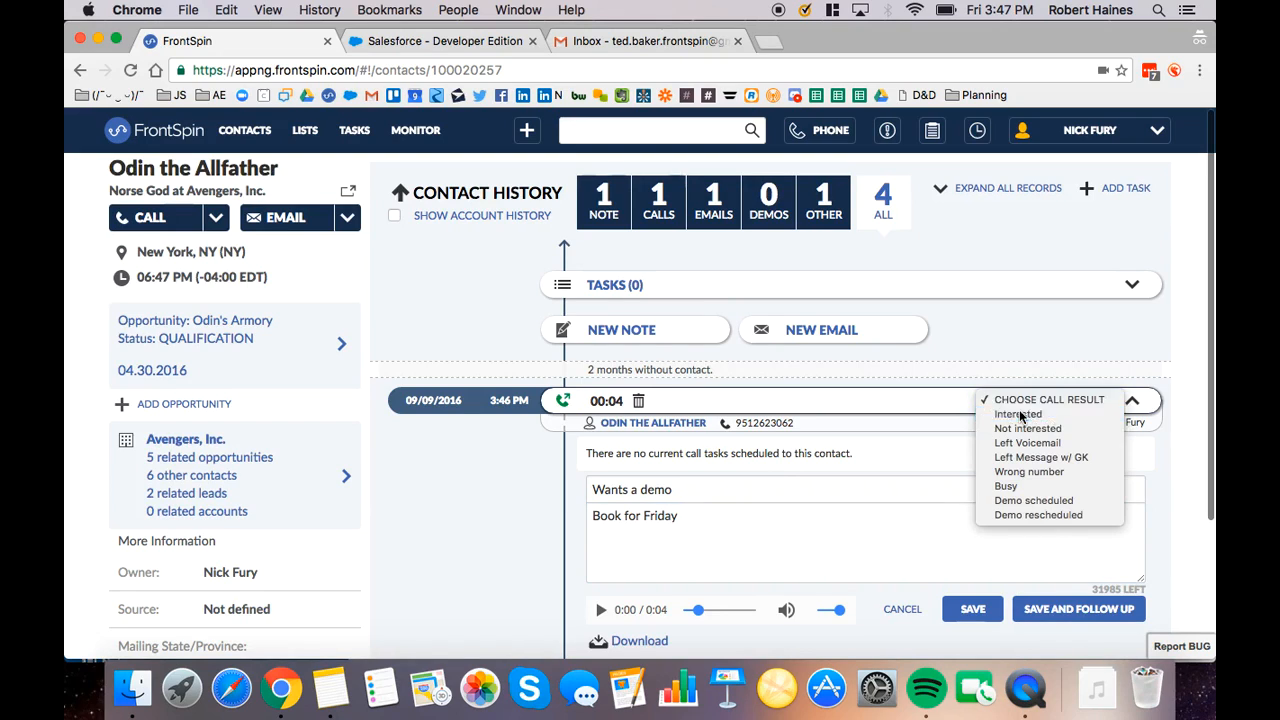
click(1021, 414)
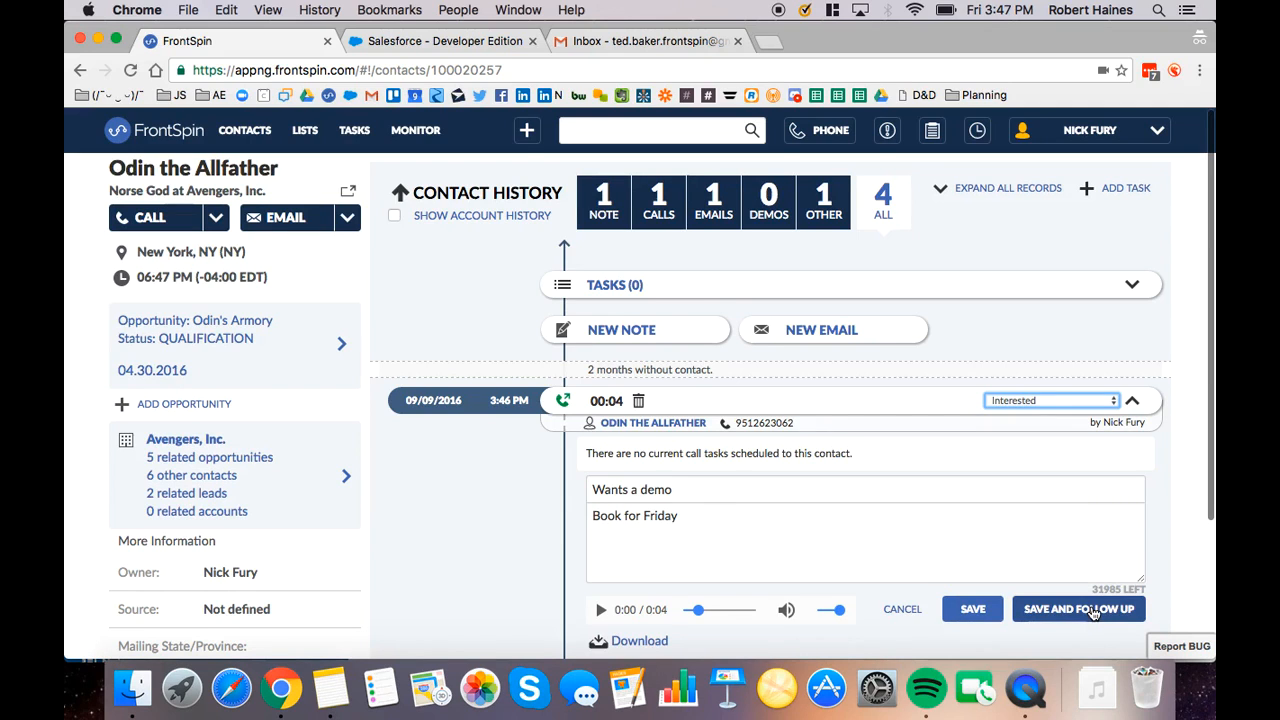
Save the call log with a follow-up call task, set the task date to 09/09/2016 and save it
click(1093, 610)
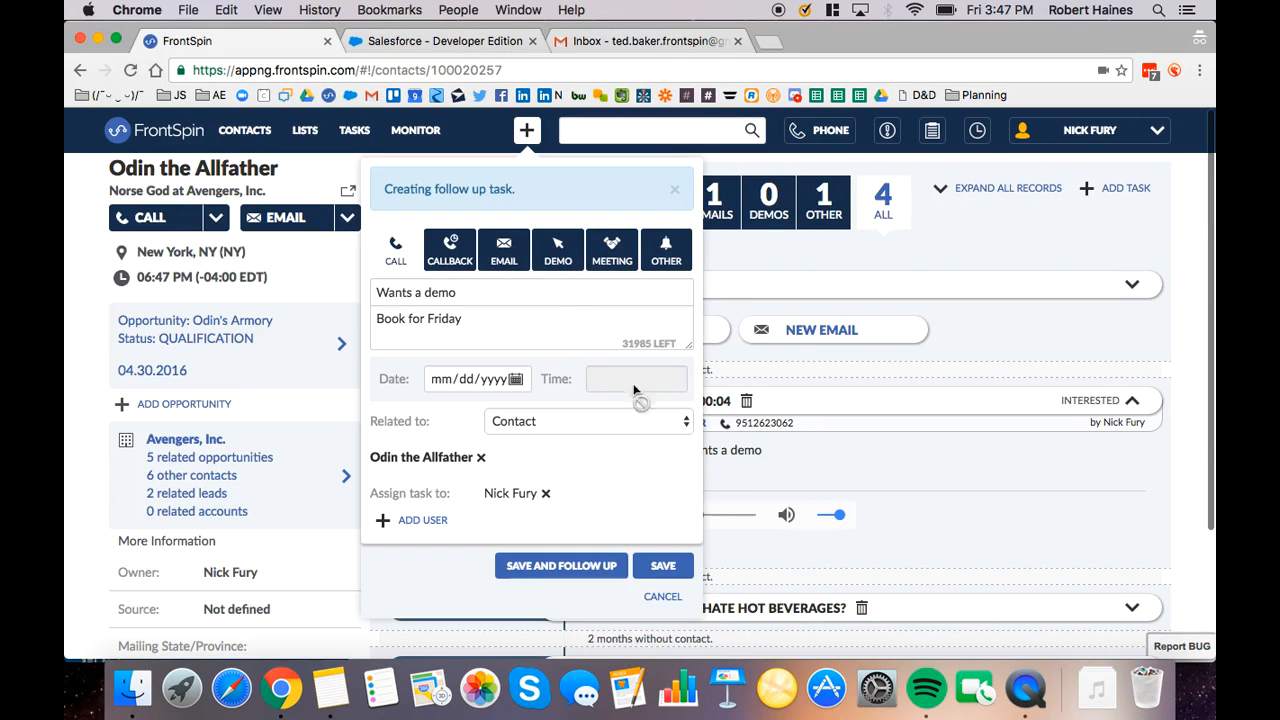
click(517, 386)
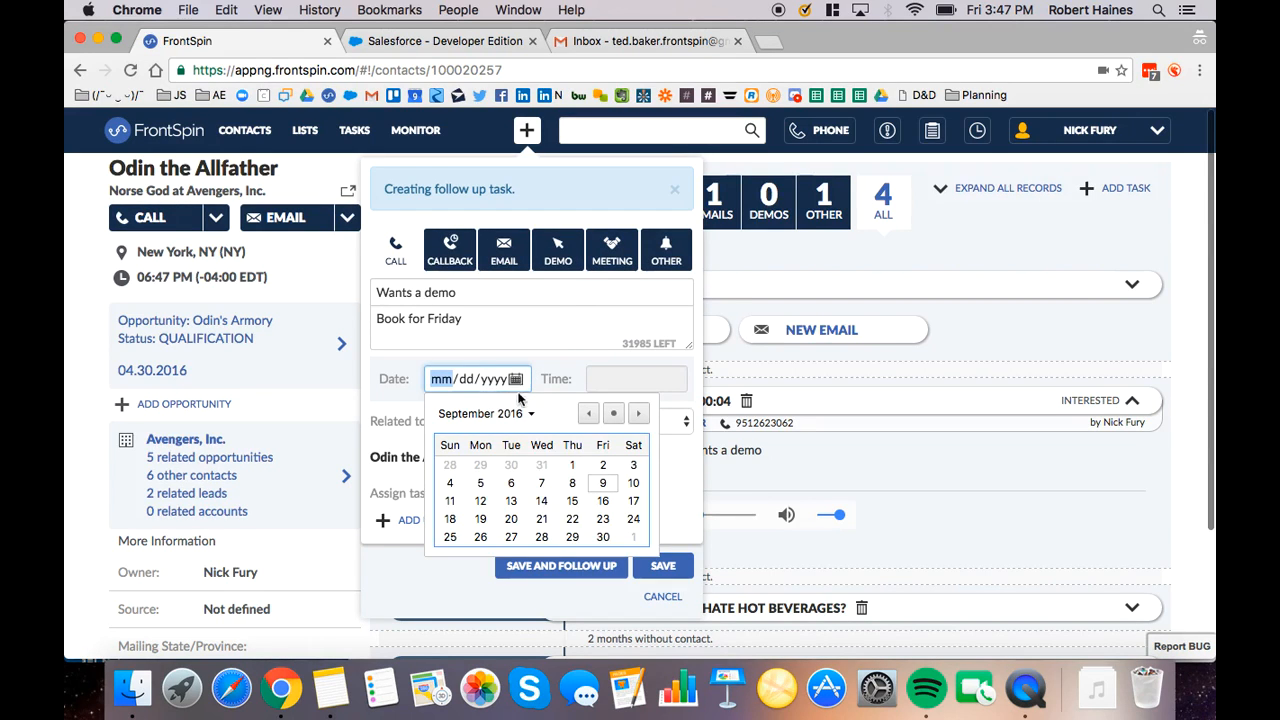
click(603, 483)
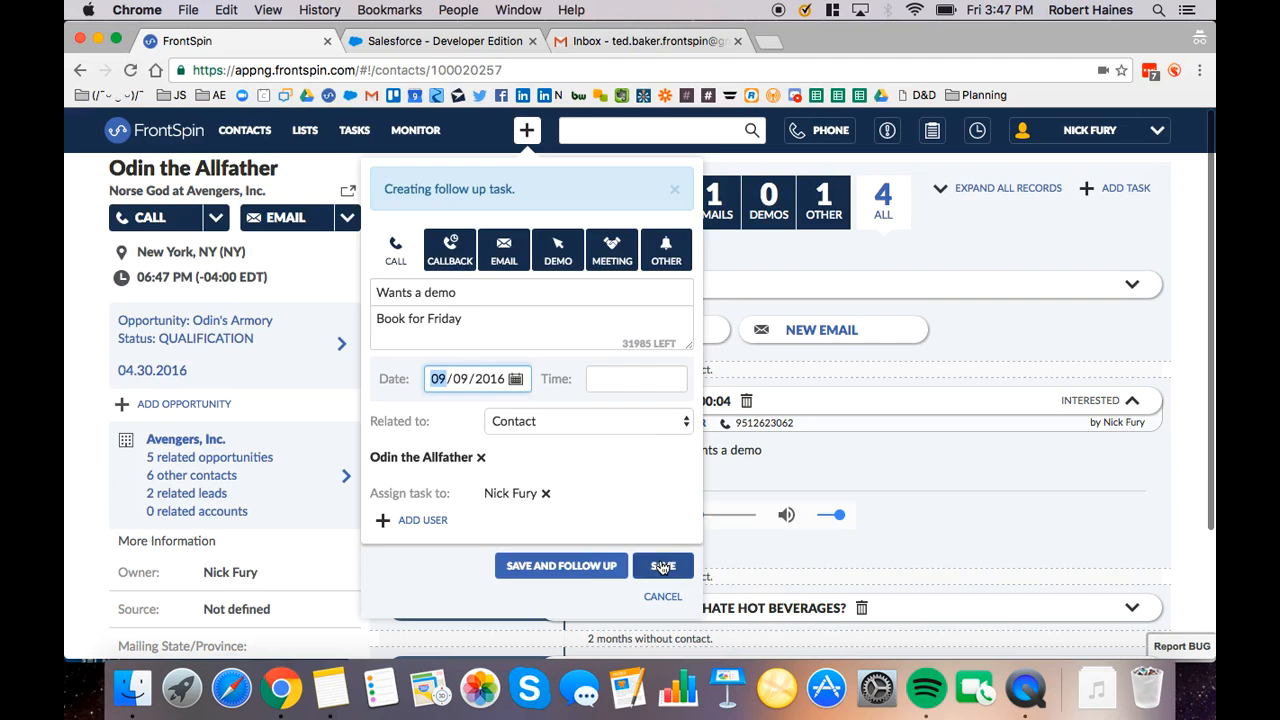
click(662, 565)
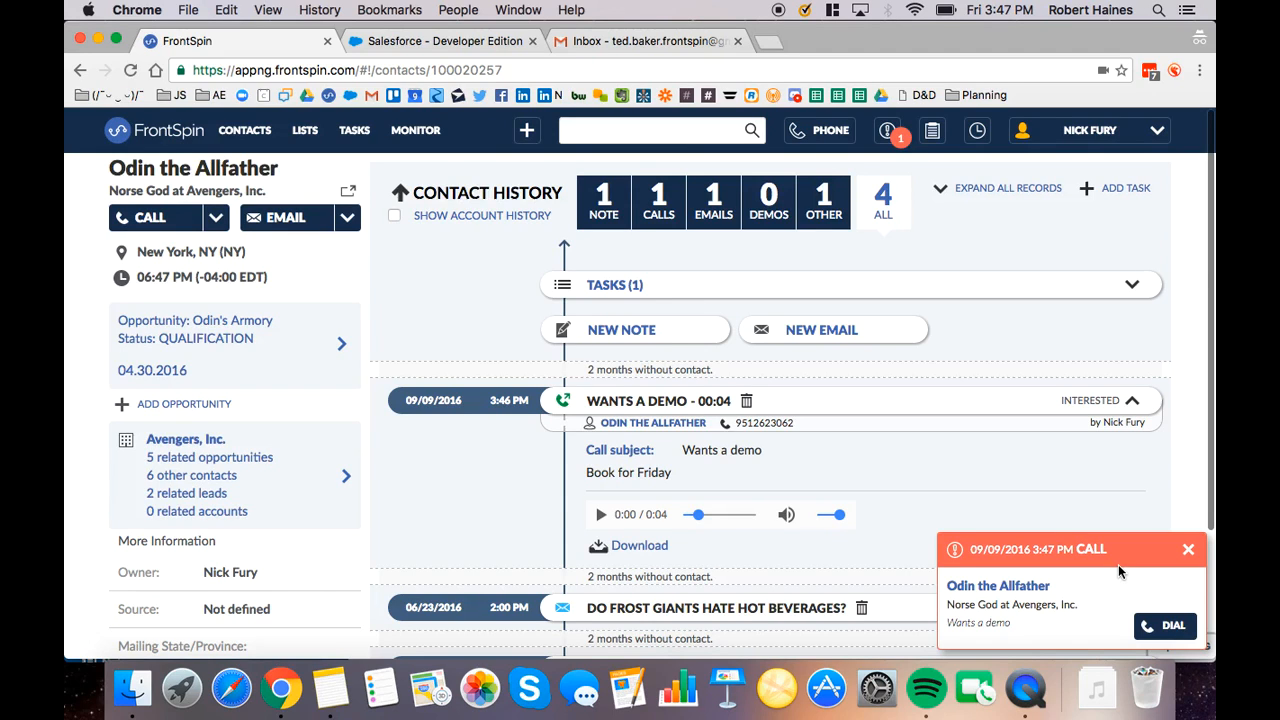
Dismiss the pop-up reminder for the follow-up call
click(1165, 627)
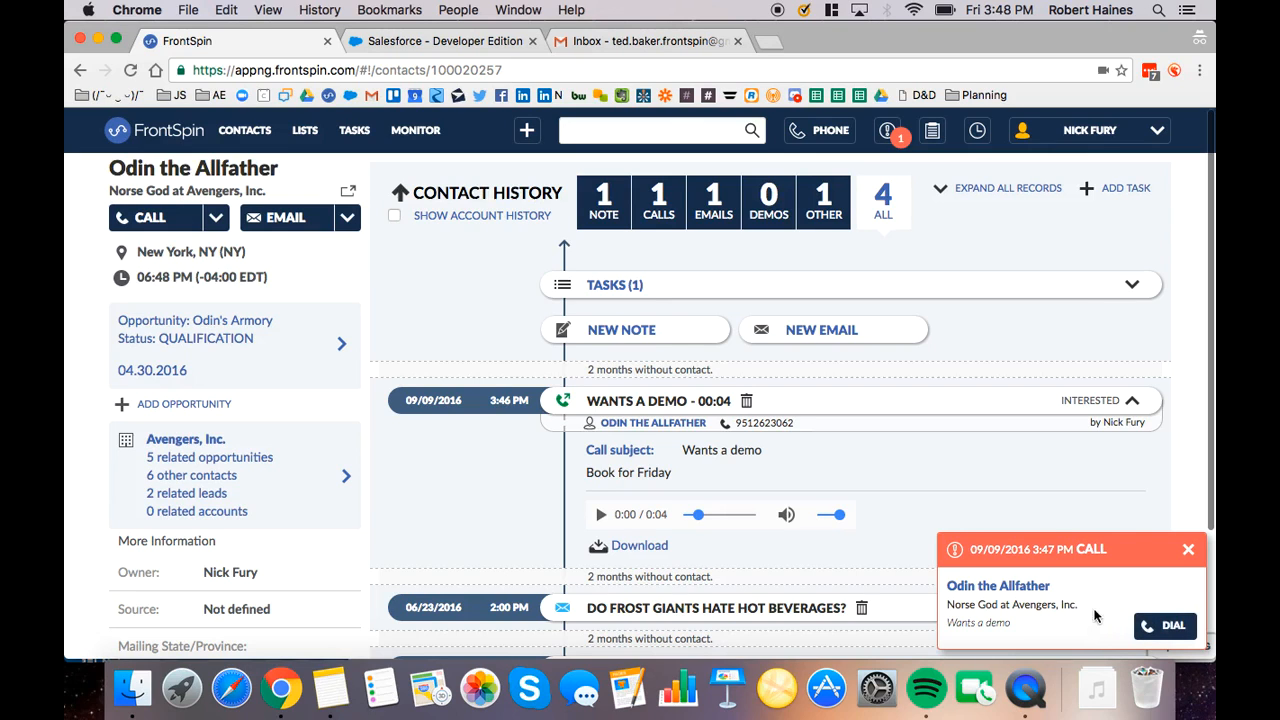
click(1188, 550)
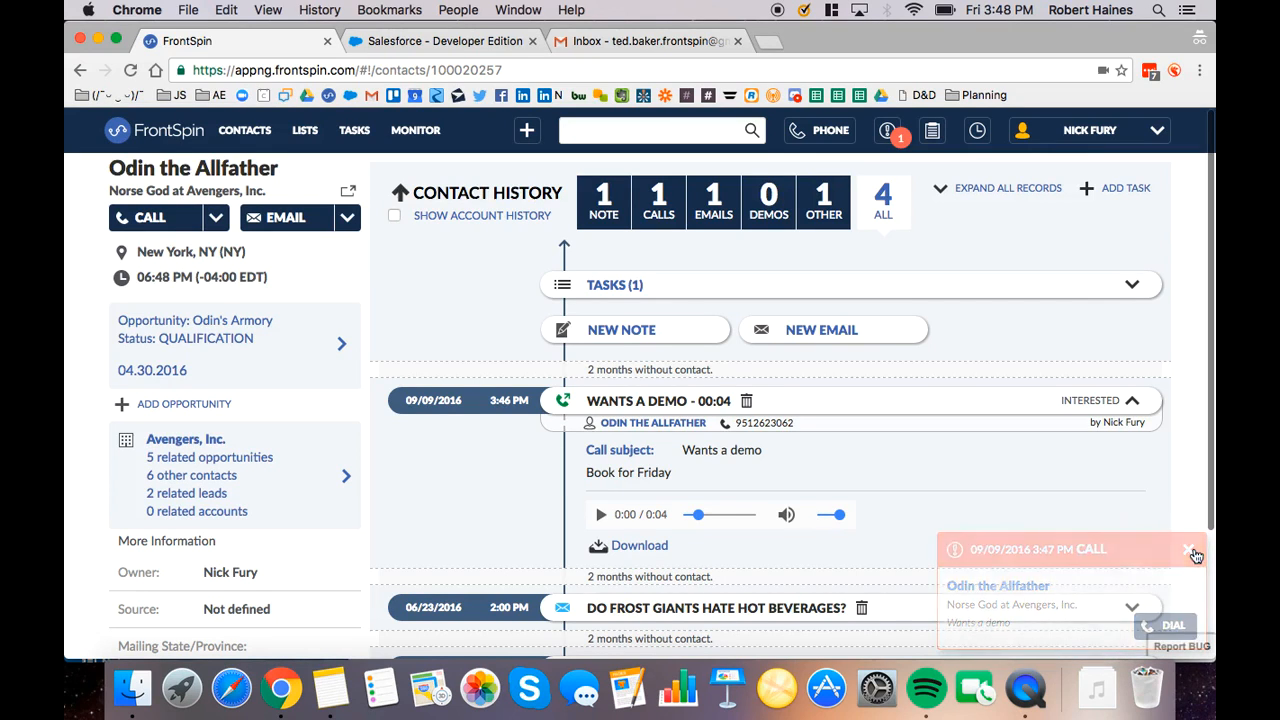
Check the reminders and missed calls in the notifications list and close it
click(887, 133)
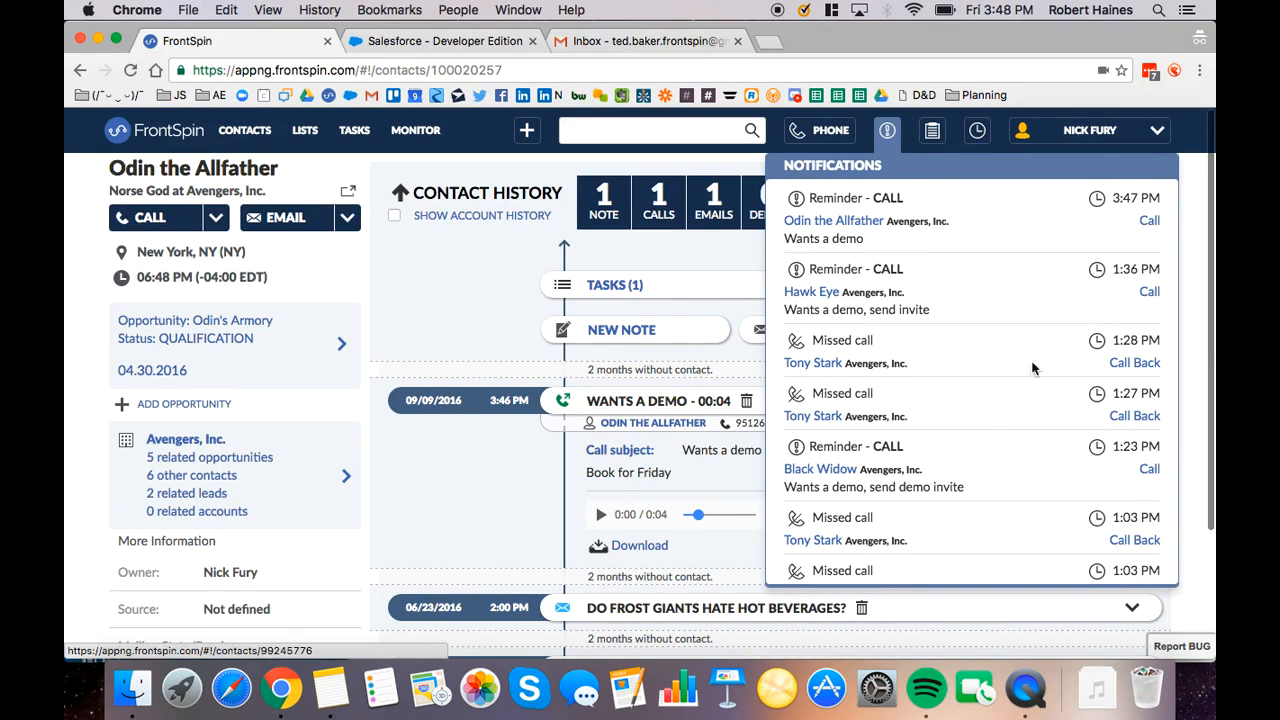
click(479, 303)
Show the phone dialer, open the record of the next contact in the calling queue and look over its contact history
click(818, 138)
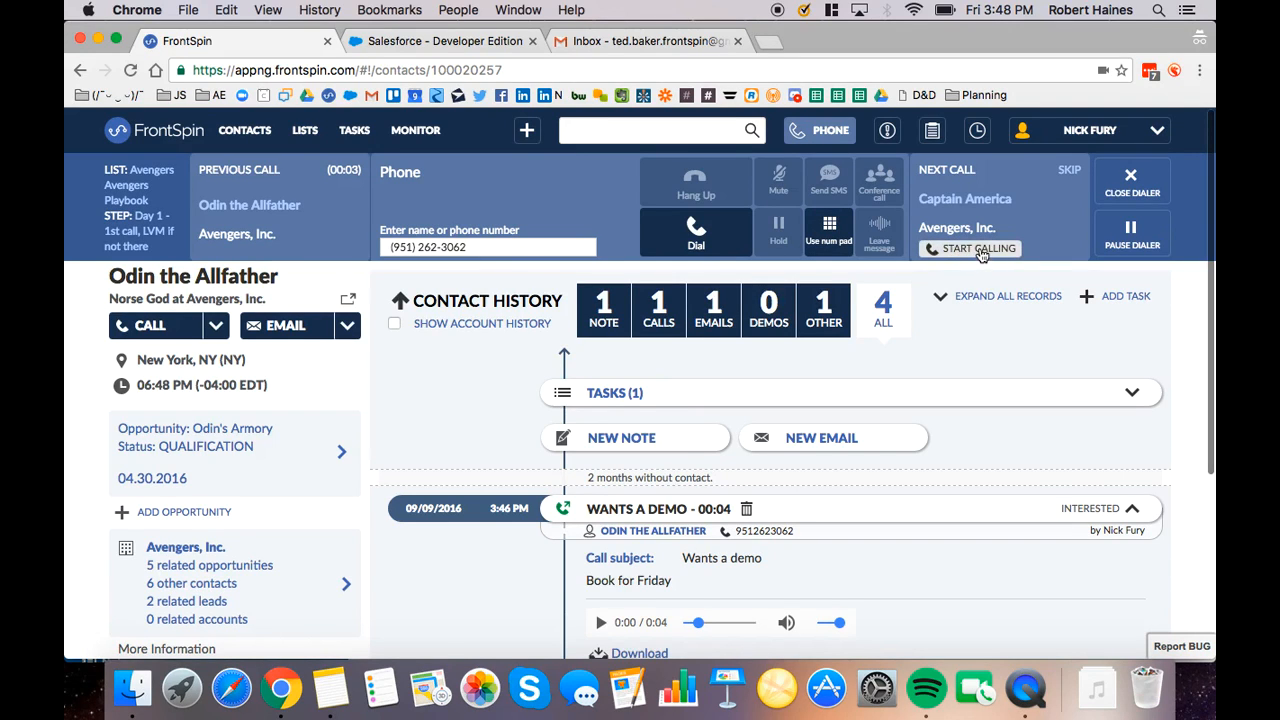
click(962, 202)
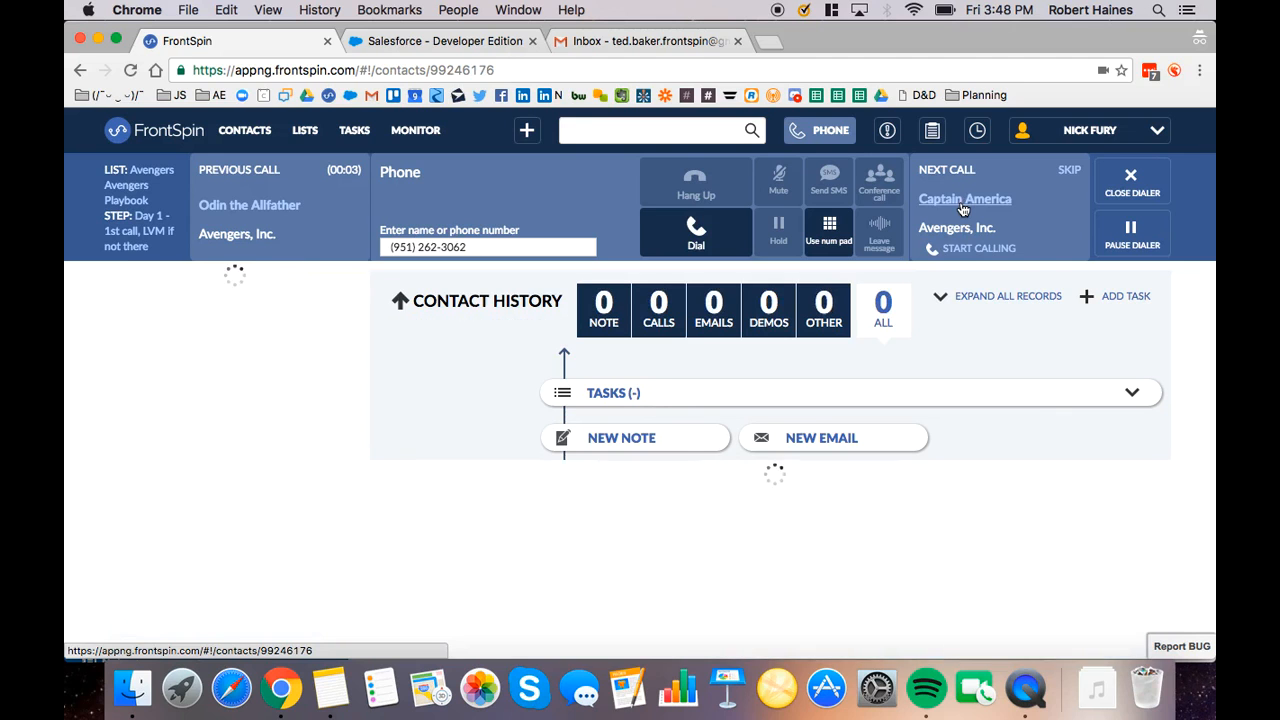
scroll(433, 390, down, 2)
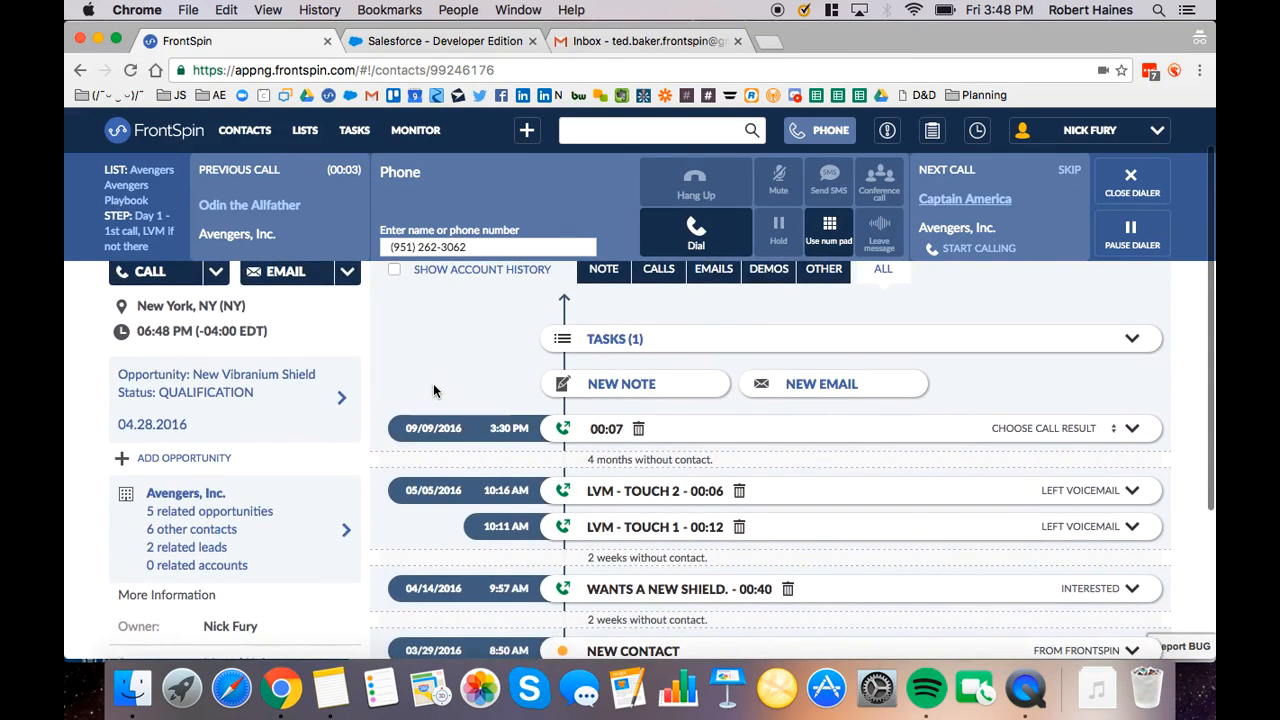
scroll(433, 390, up, 1)
scroll(433, 390, up, 1)
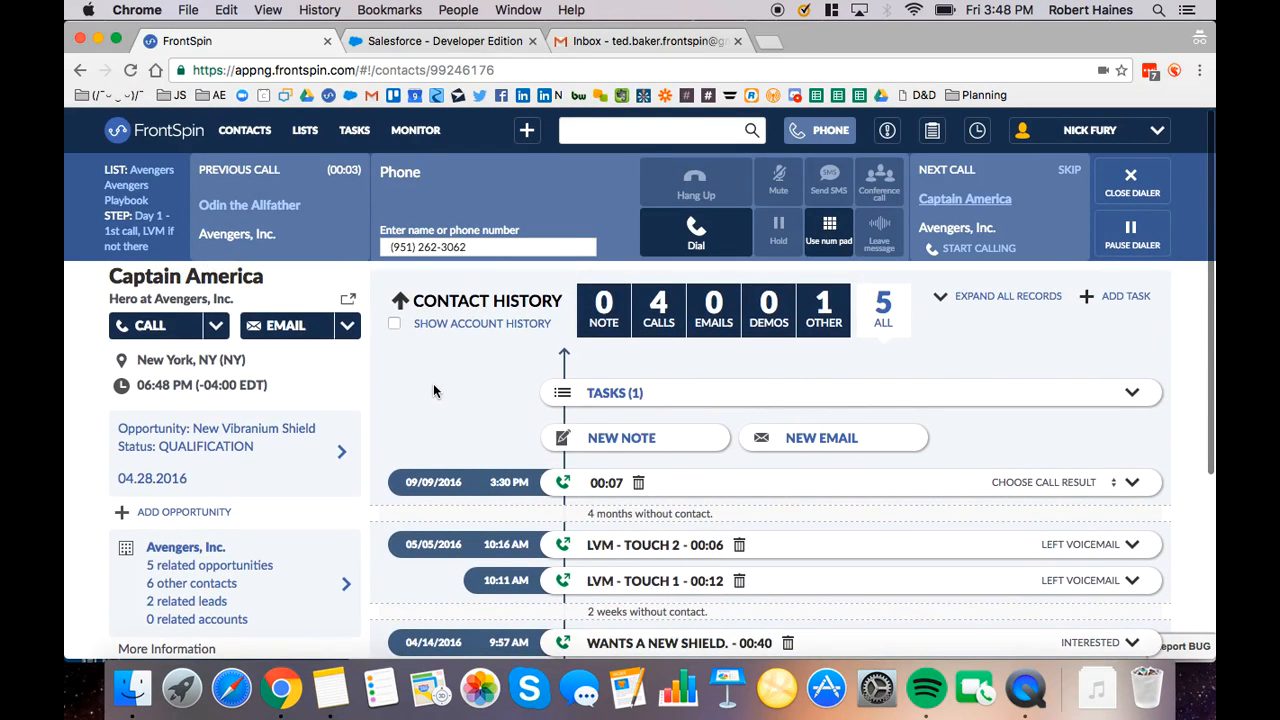
Expand the 09/09/2016 3:30 PM call in the contact history to view its details, collapse it and look through the older records
scroll(433, 390, down, 1)
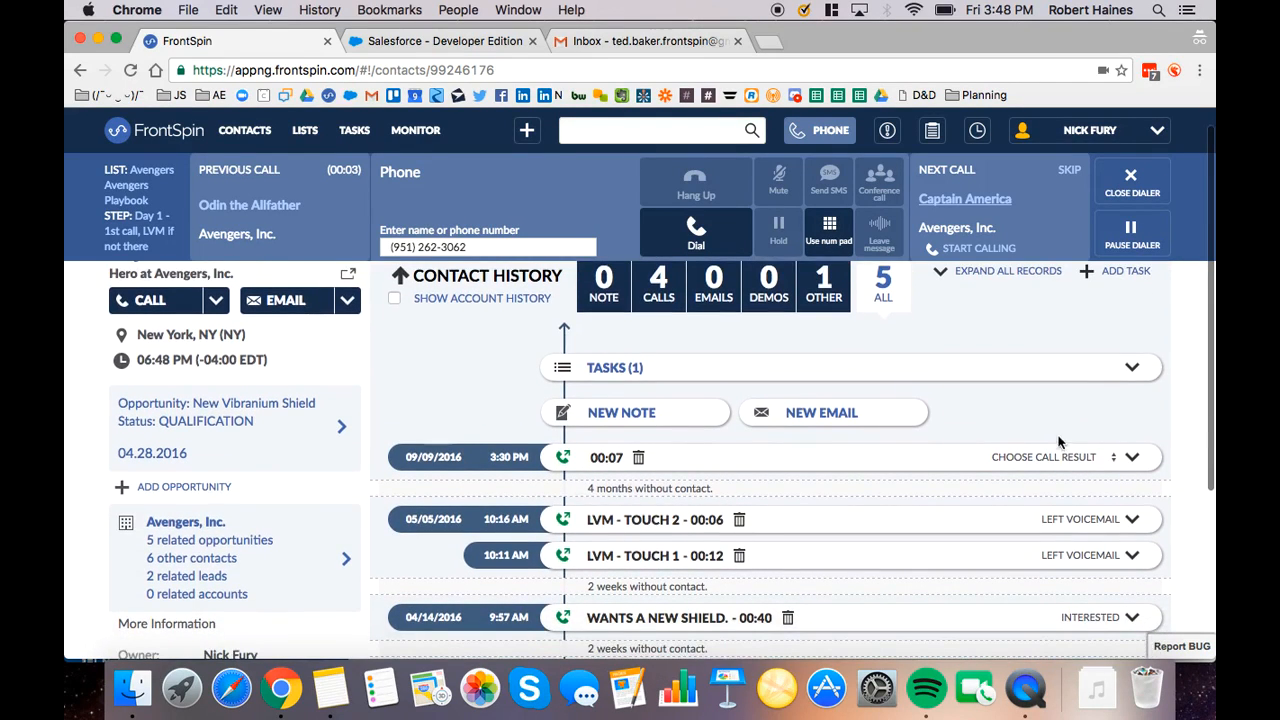
click(1134, 459)
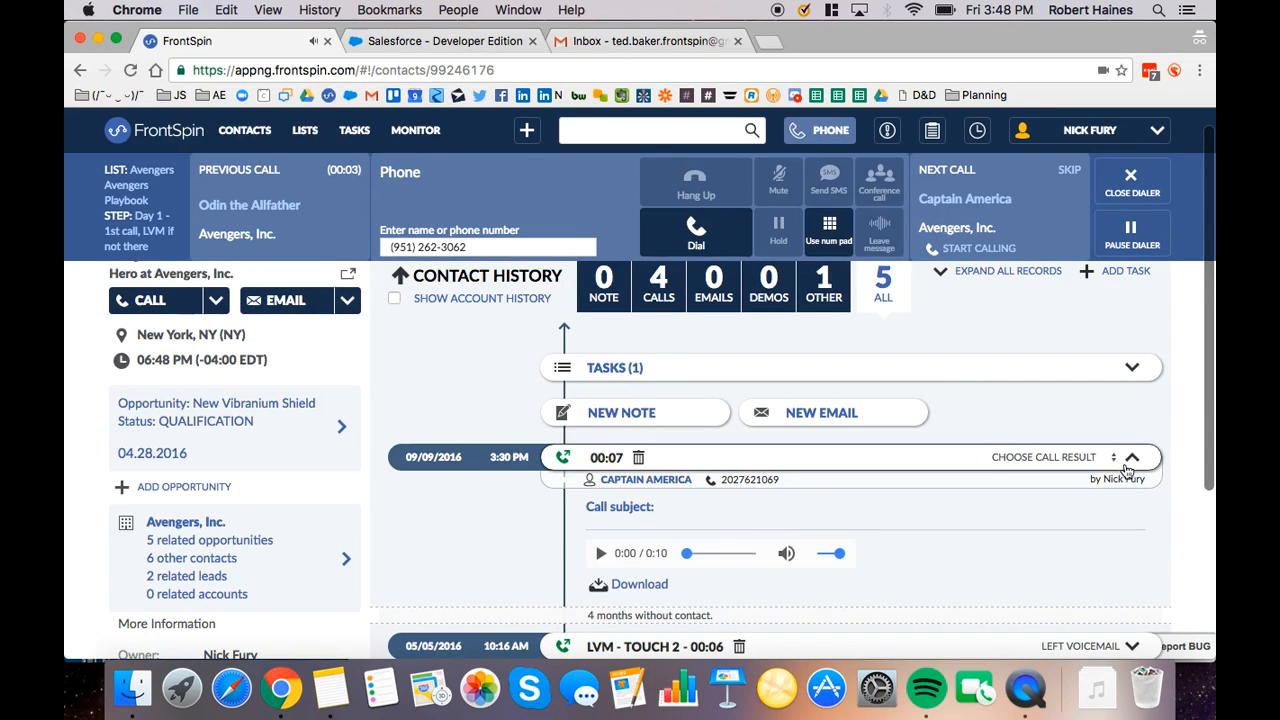
click(1130, 460)
scroll(1130, 468, down, 5)
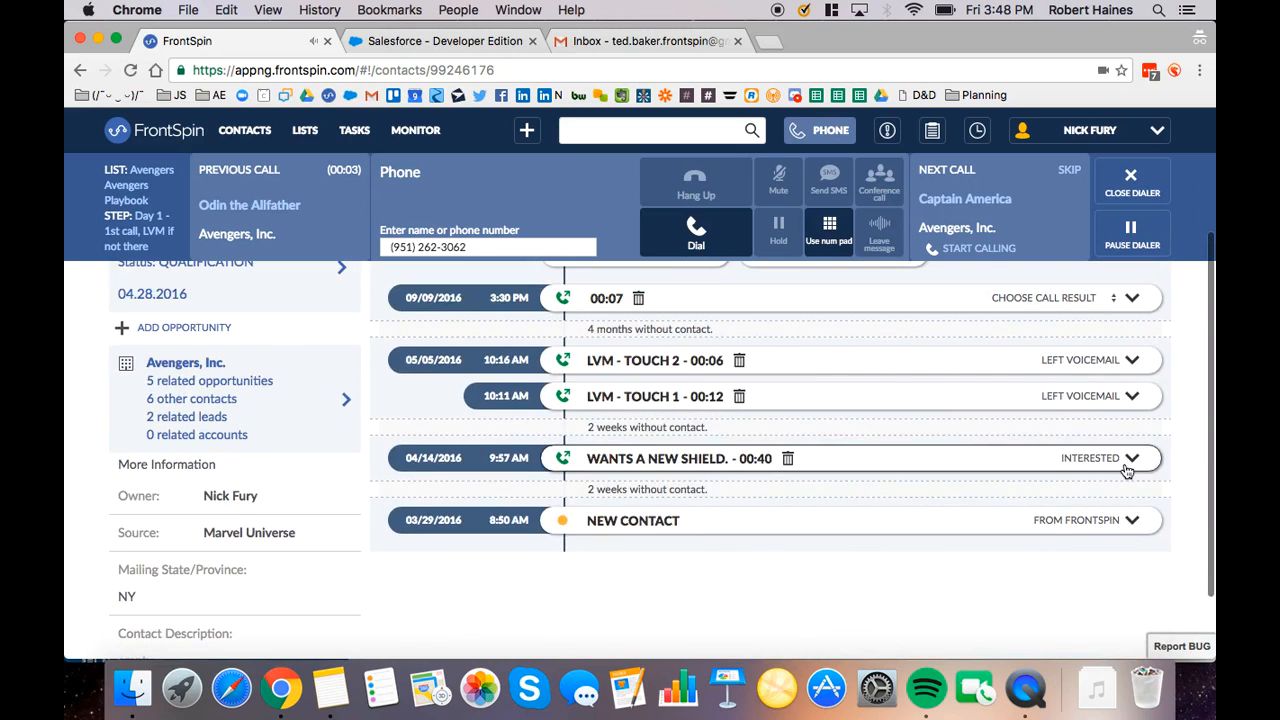
scroll(677, 556, up, 5)
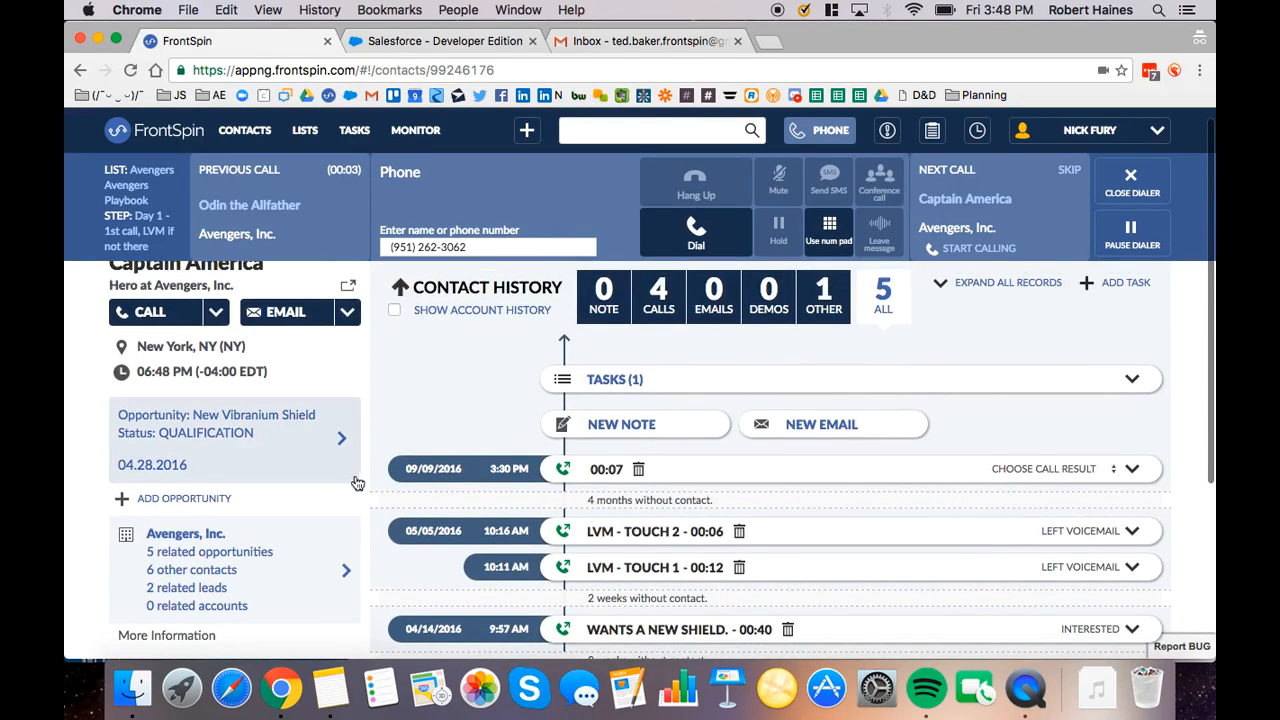
Review the contact's New Vibranium Shield opportunity and the Avengers, Inc. account details, and return to the contact history
click(243, 440)
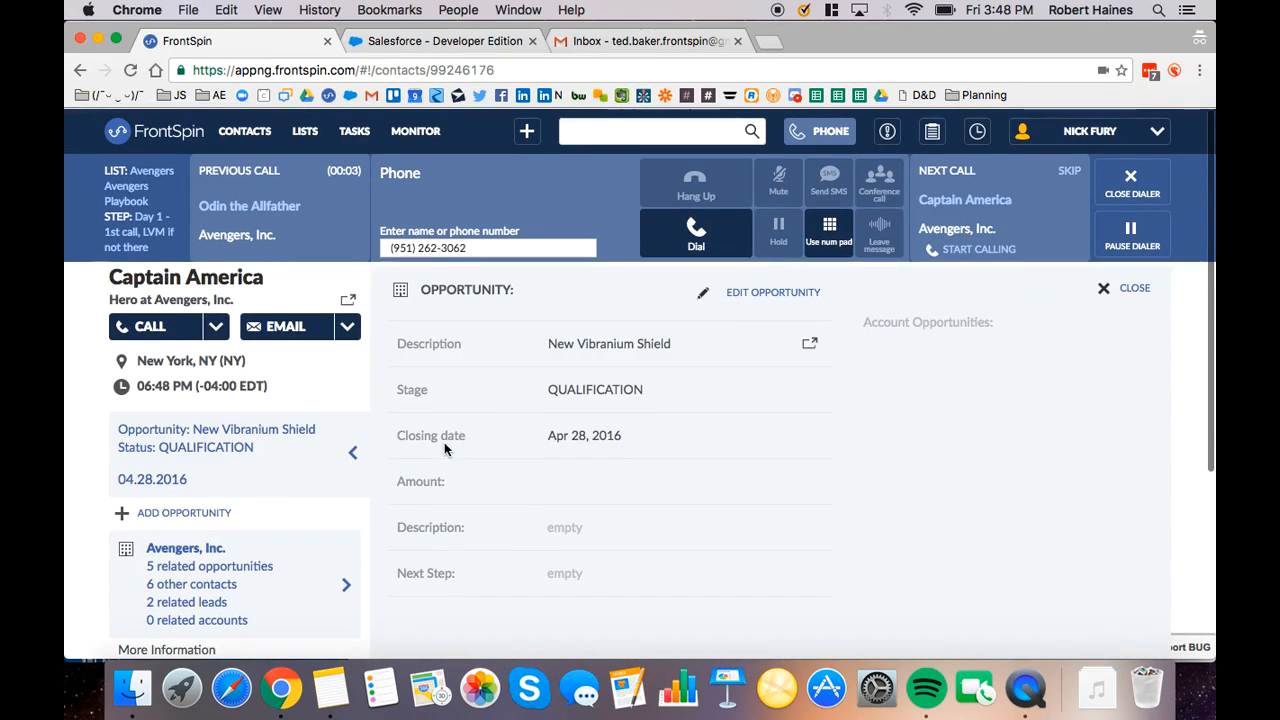
click(265, 480)
click(320, 578)
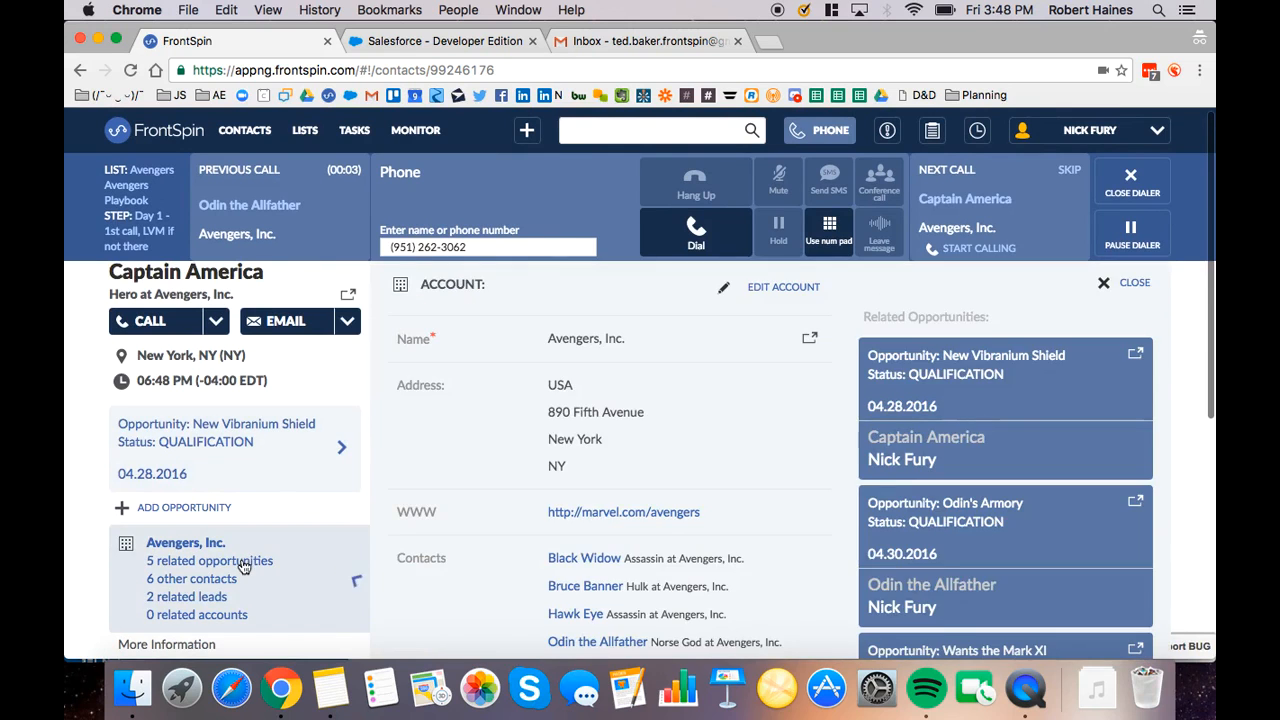
scroll(471, 508, down, 2)
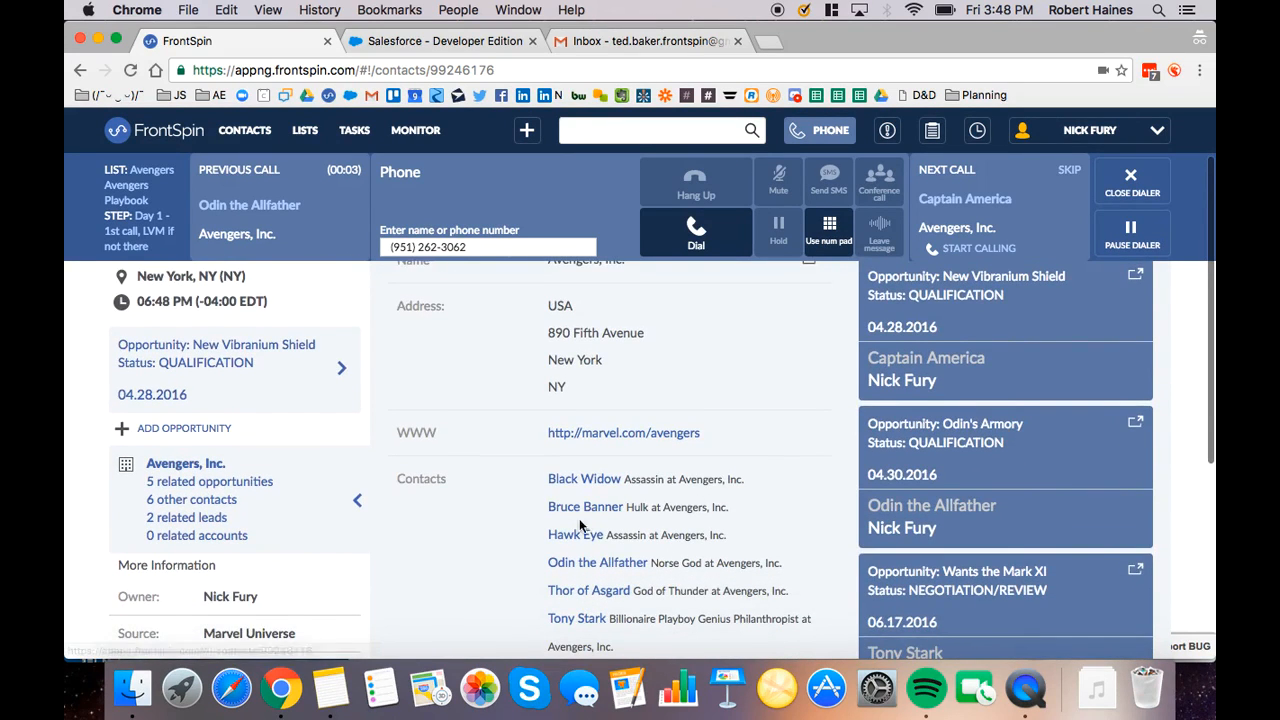
scroll(492, 498, down, 5)
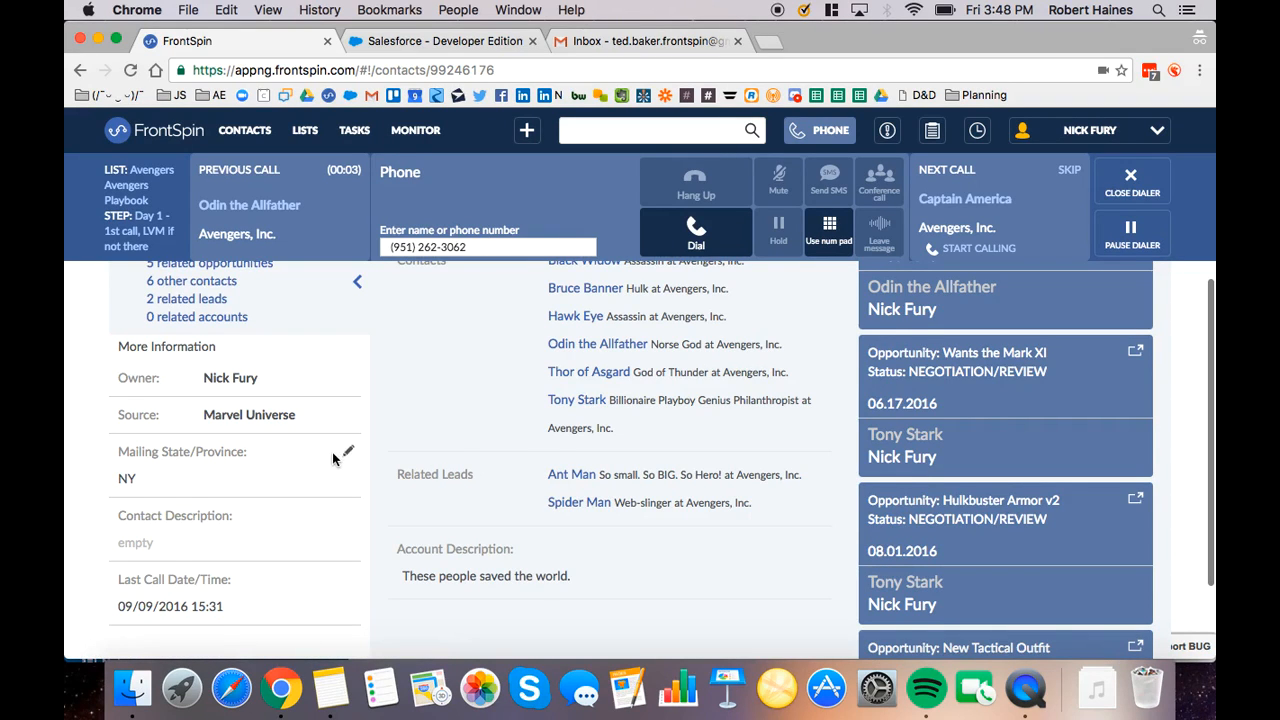
scroll(334, 458, up, 3)
click(306, 414)
scroll(408, 428, up, 5)
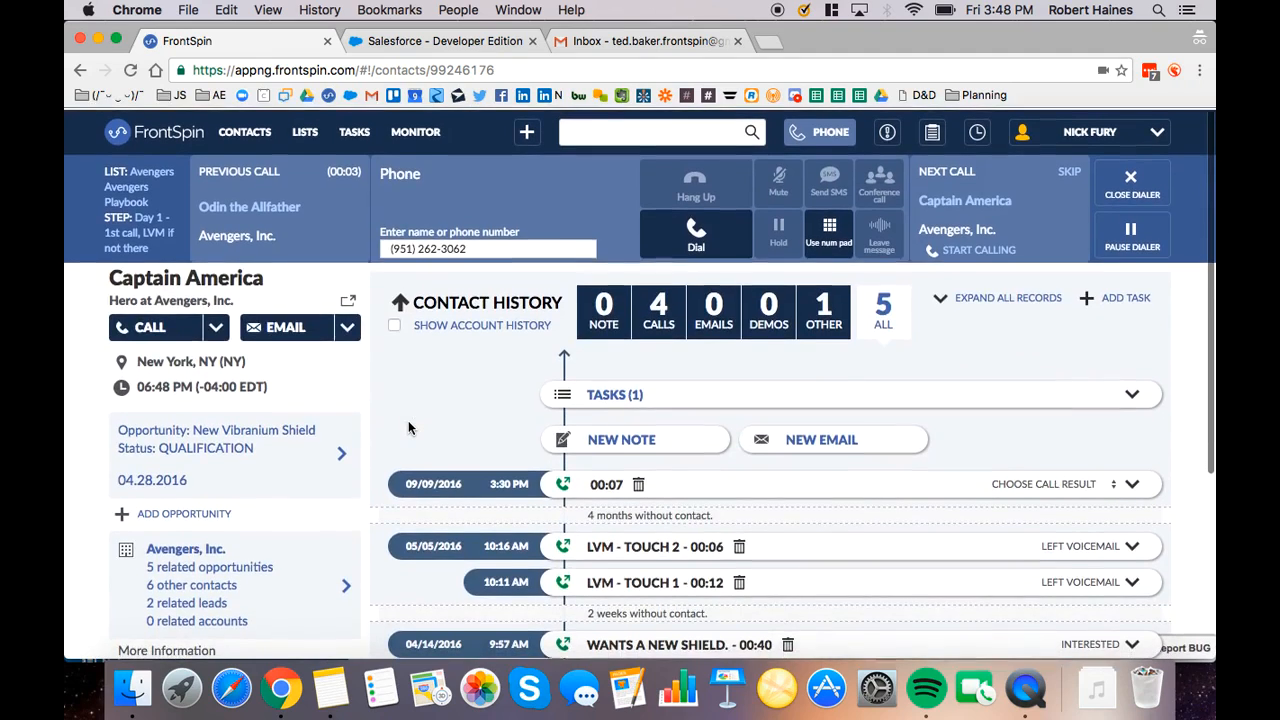
Call the next contact in the queue and leave the prerecorded "2. Follow-Up VM" voice message
click(990, 250)
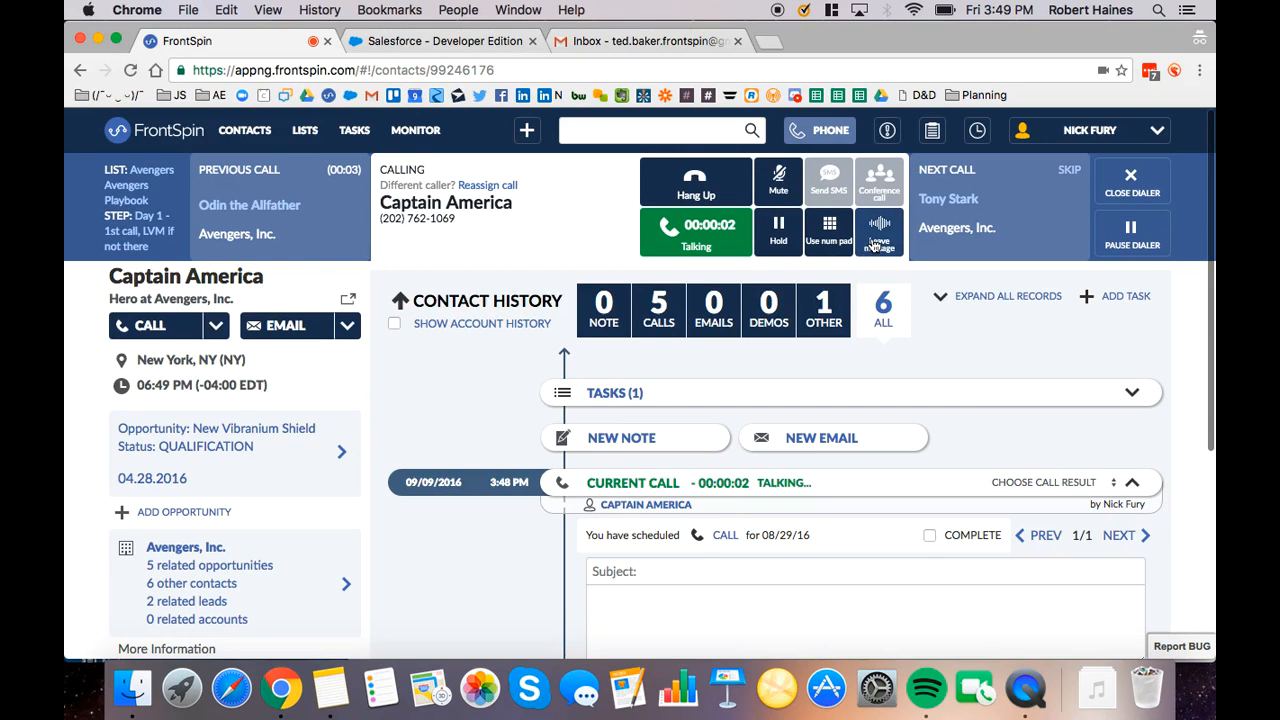
click(876, 244)
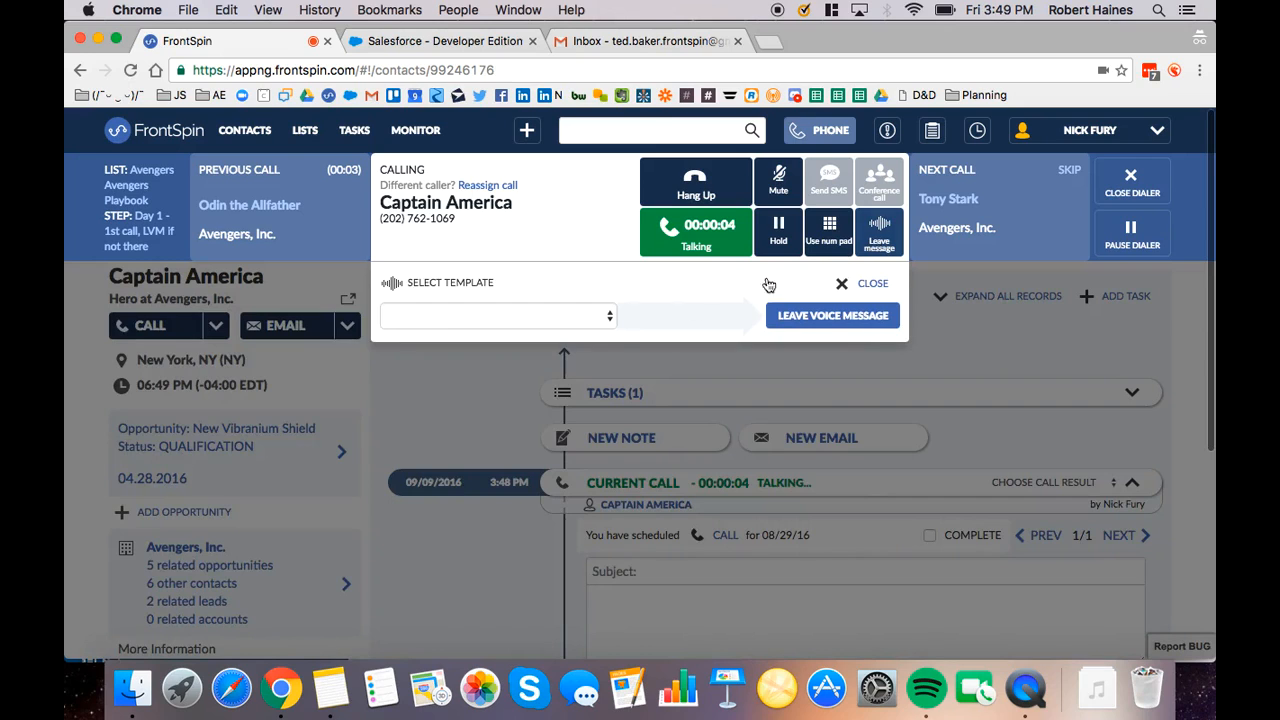
click(439, 319)
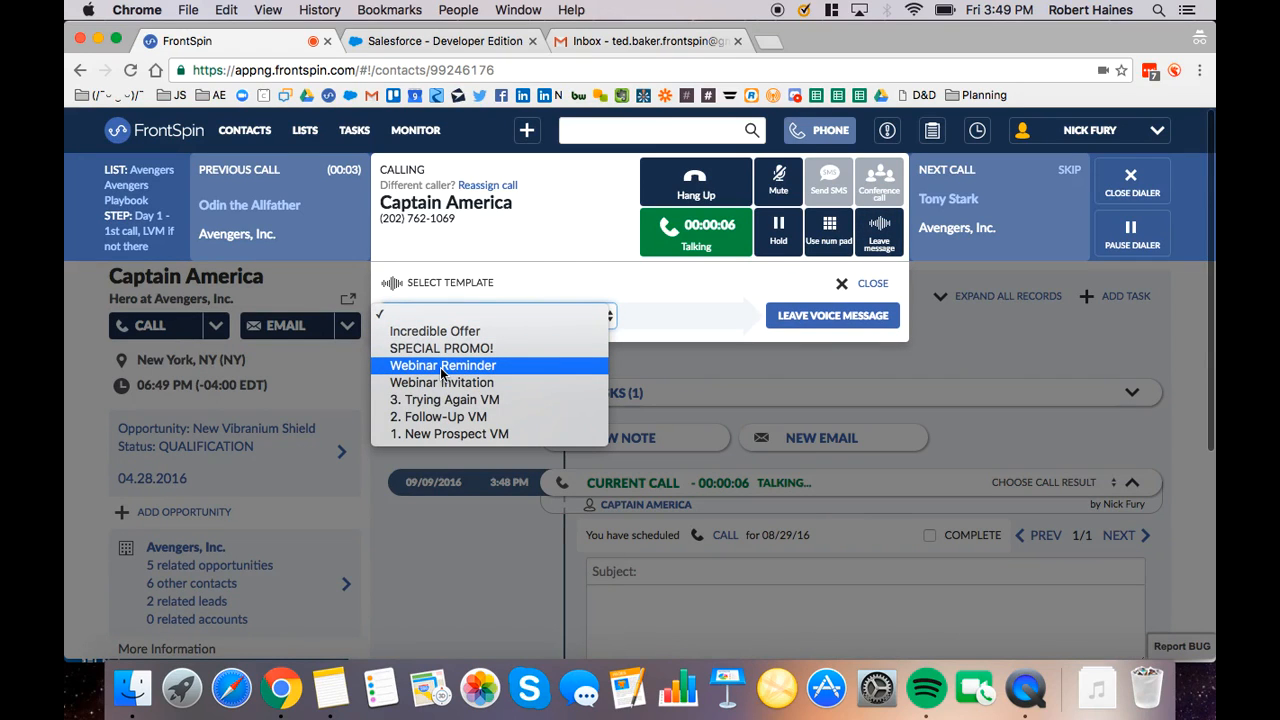
click(470, 420)
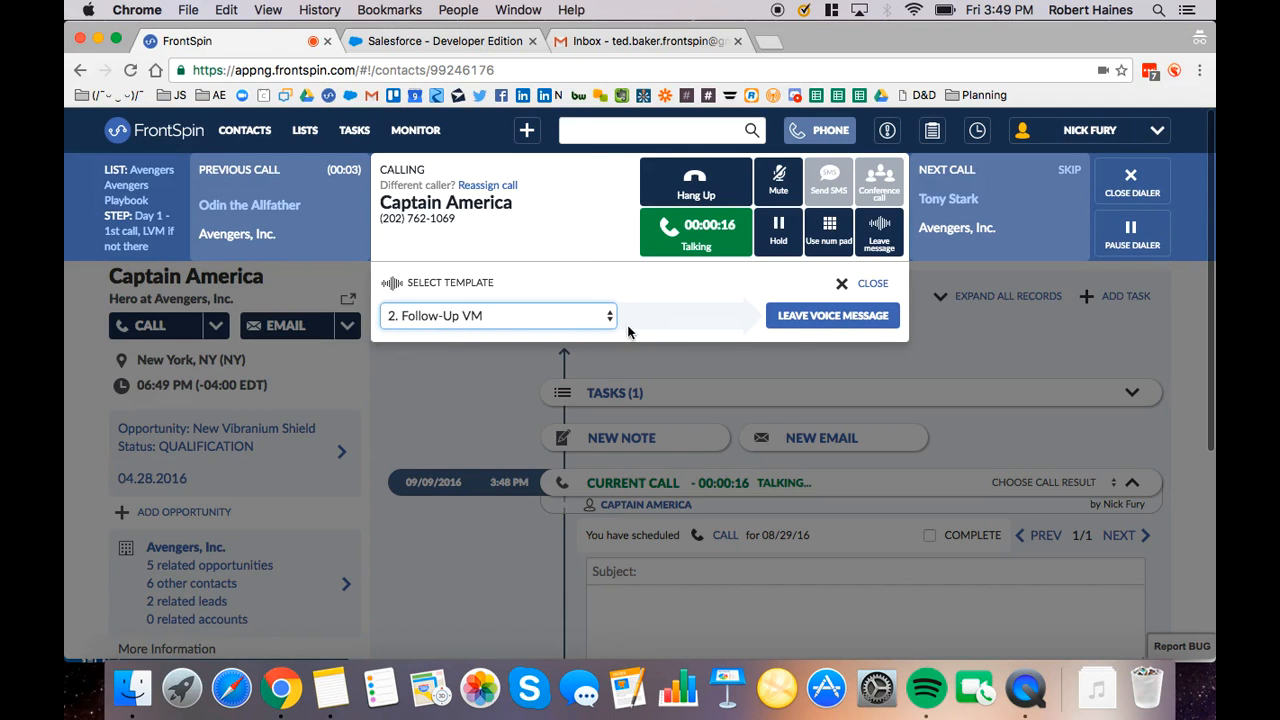
click(838, 316)
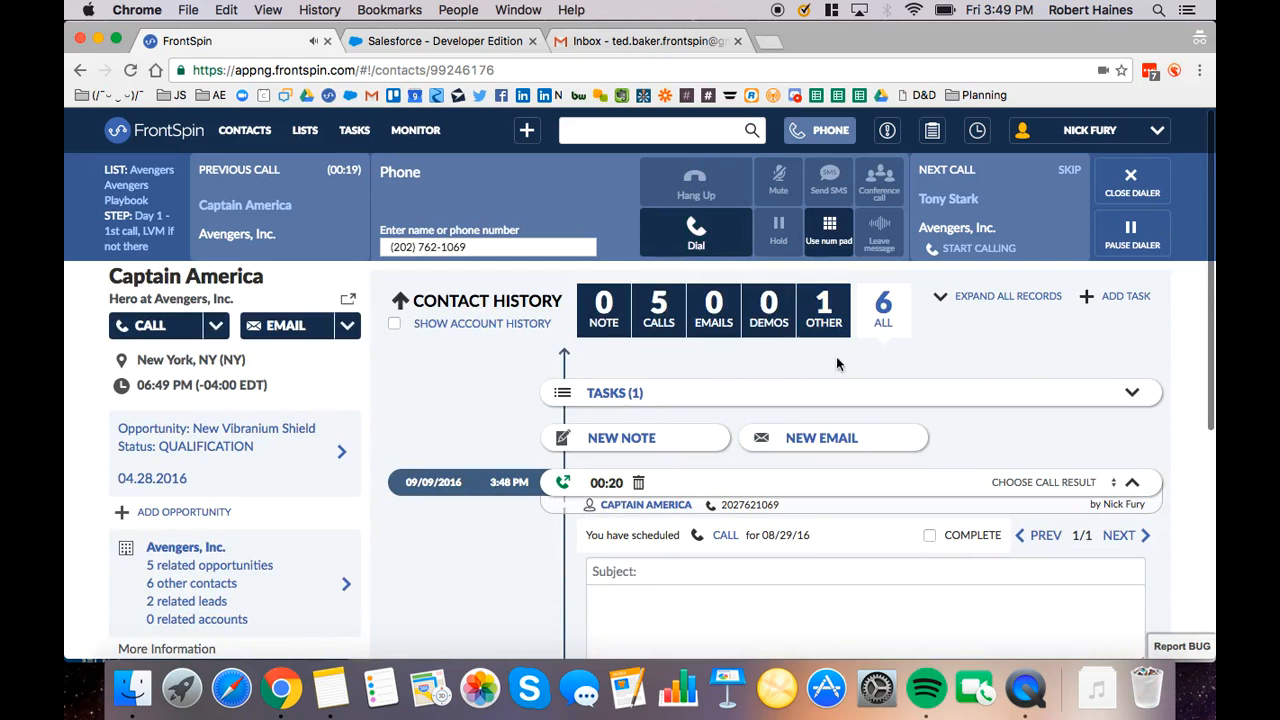
Hide the phone dialer and highlight the voice message line in the new call's log
scroll(806, 441, down, 1)
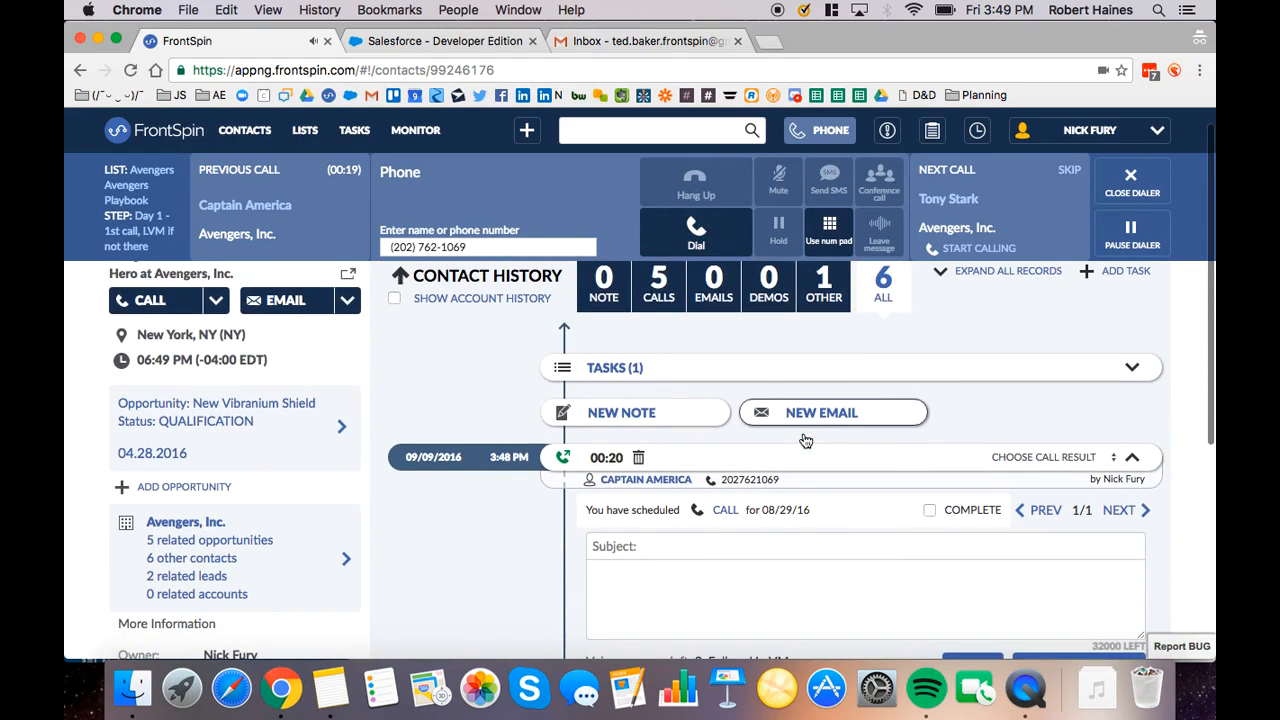
click(806, 130)
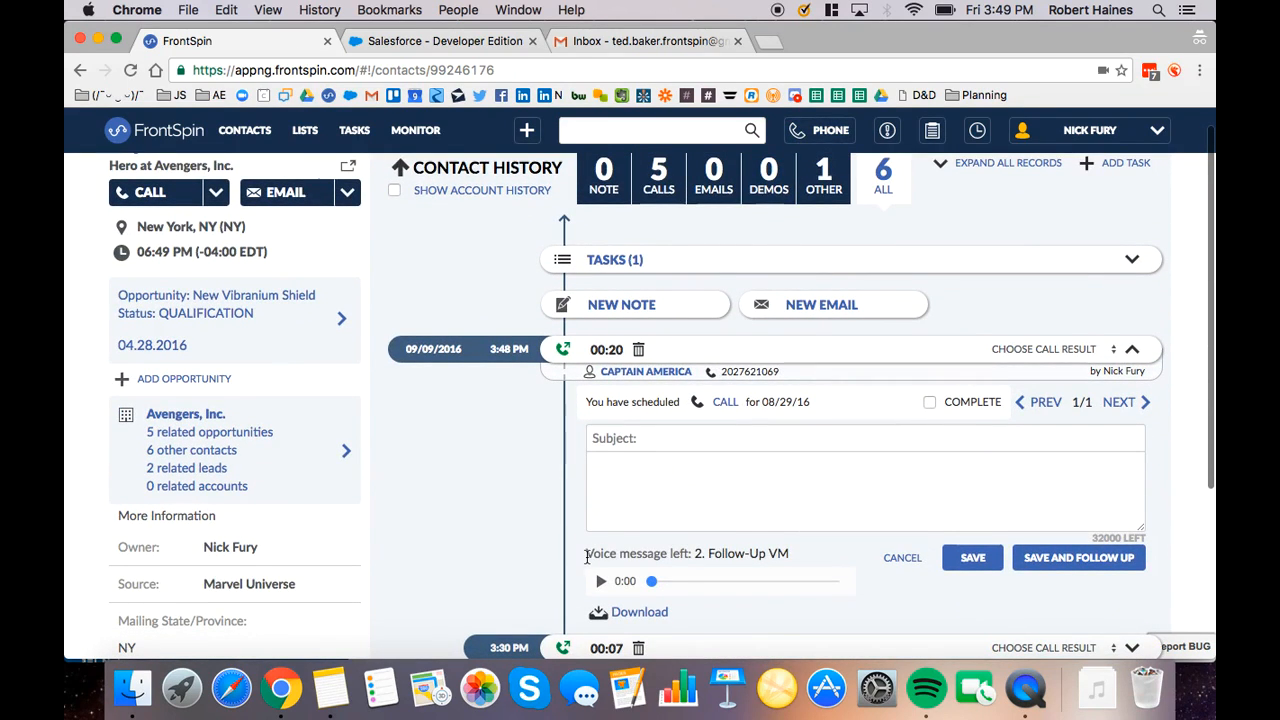
drag(587, 556, 796, 561)
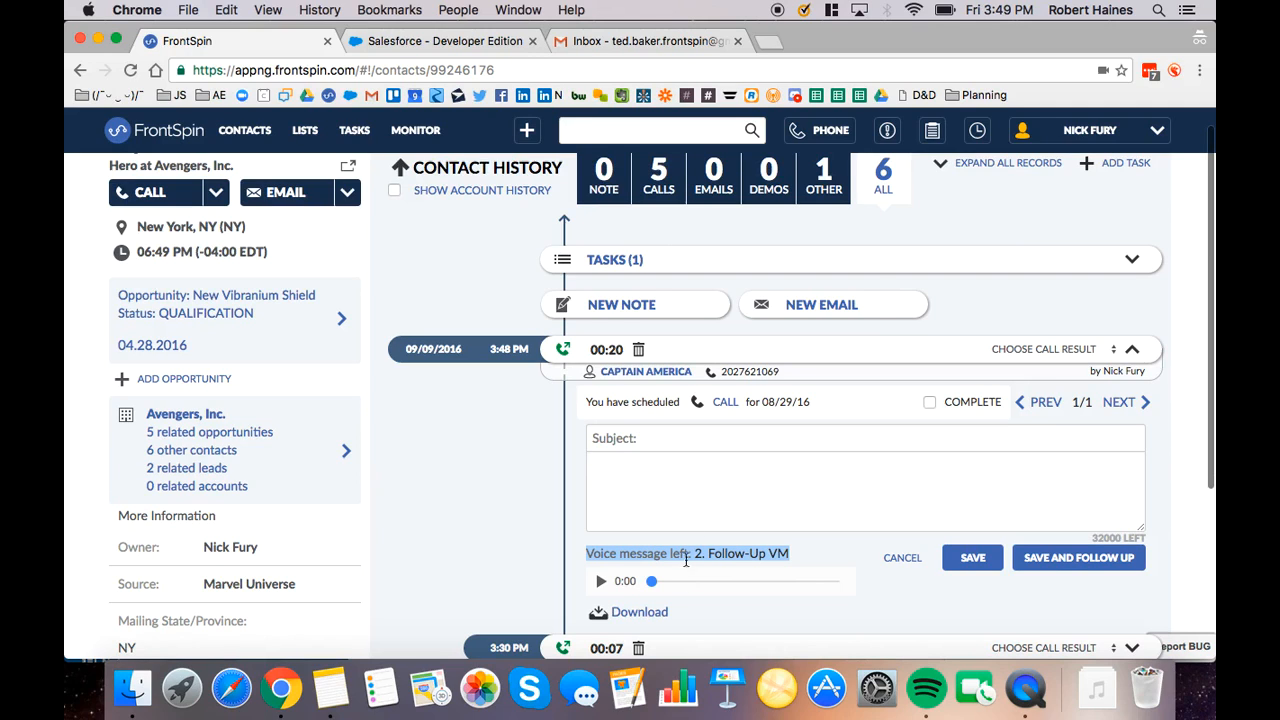
Fill in the call log with subject "sdfdsfds", note "sdfdsfds" and call result Left Voicemail
click(669, 436)
text(sdfdsfds)
key(Tab)
text(sdfdsfds)
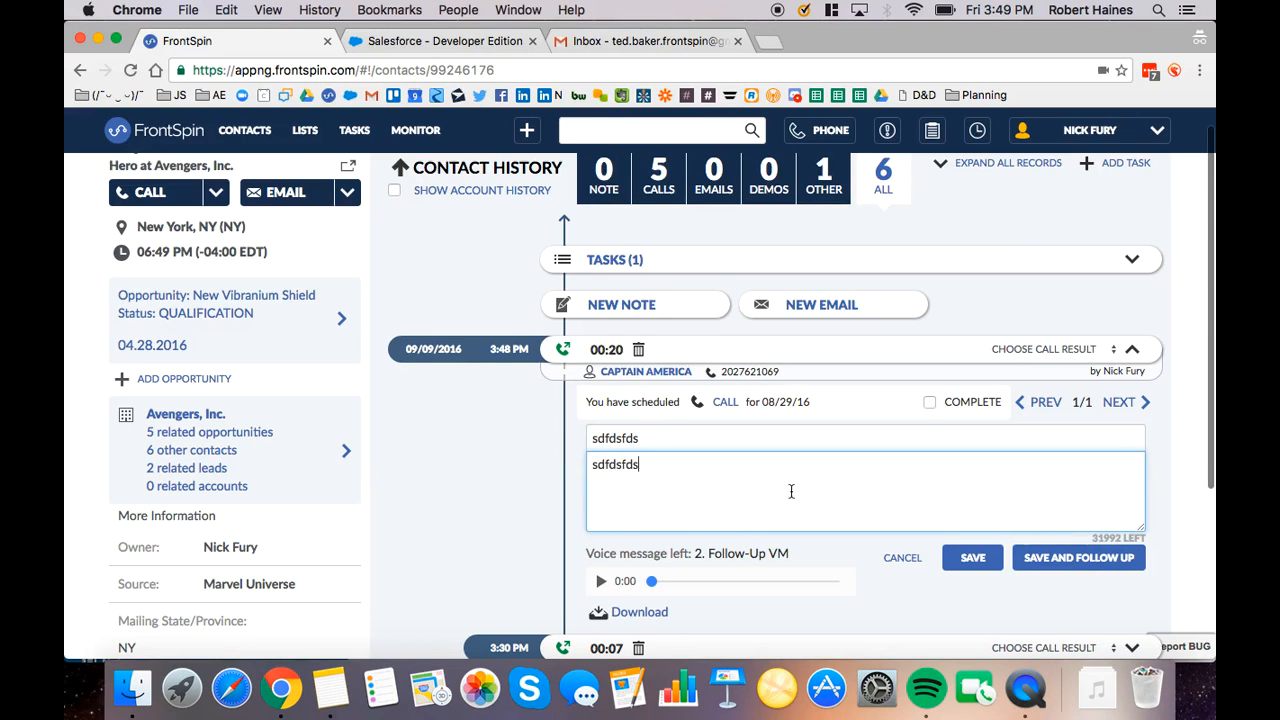
click(1030, 350)
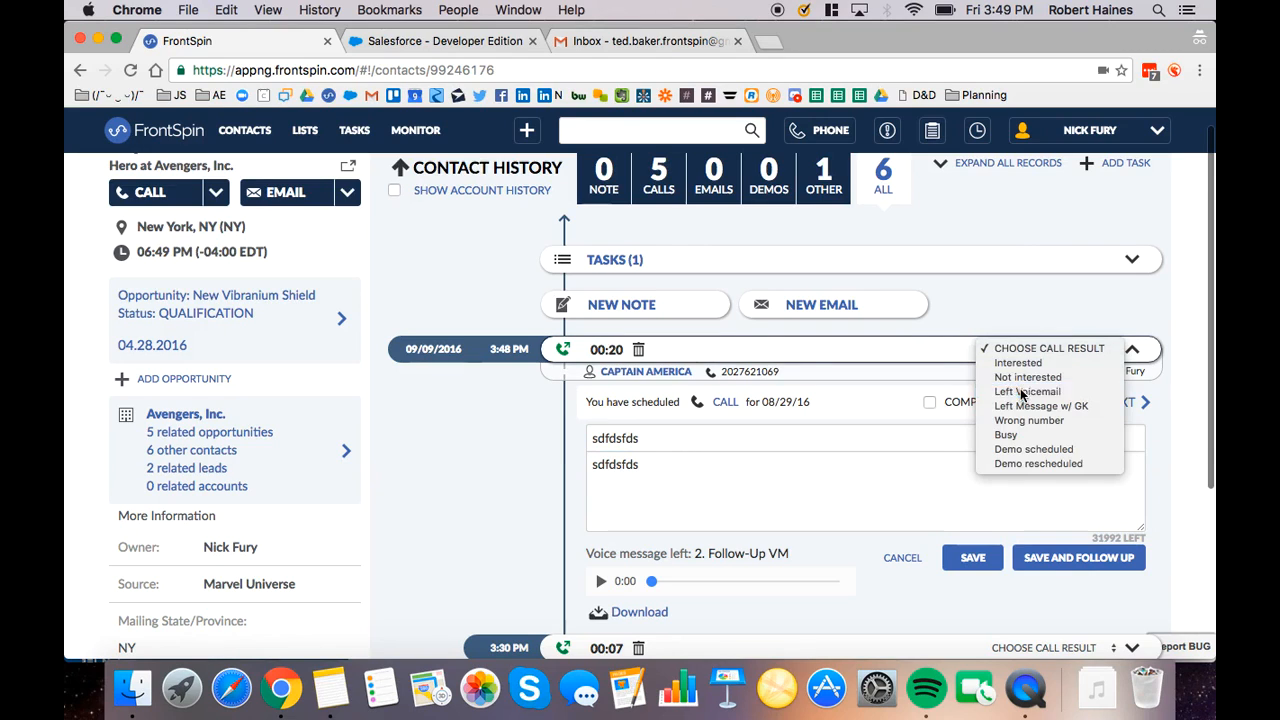
click(1027, 391)
Check the contact's scheduled tasks, mark the 08/29/16 call task complete in the call log and save the log
scroll(897, 422, up, 1)
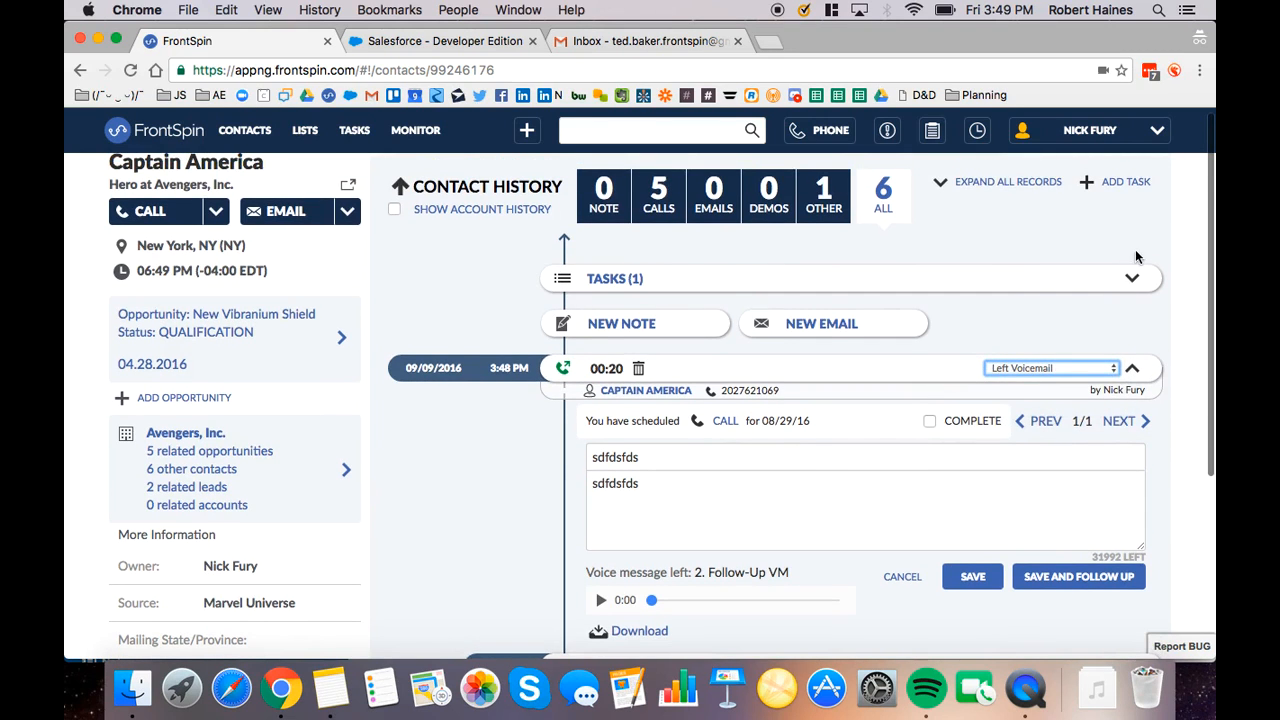
click(1137, 277)
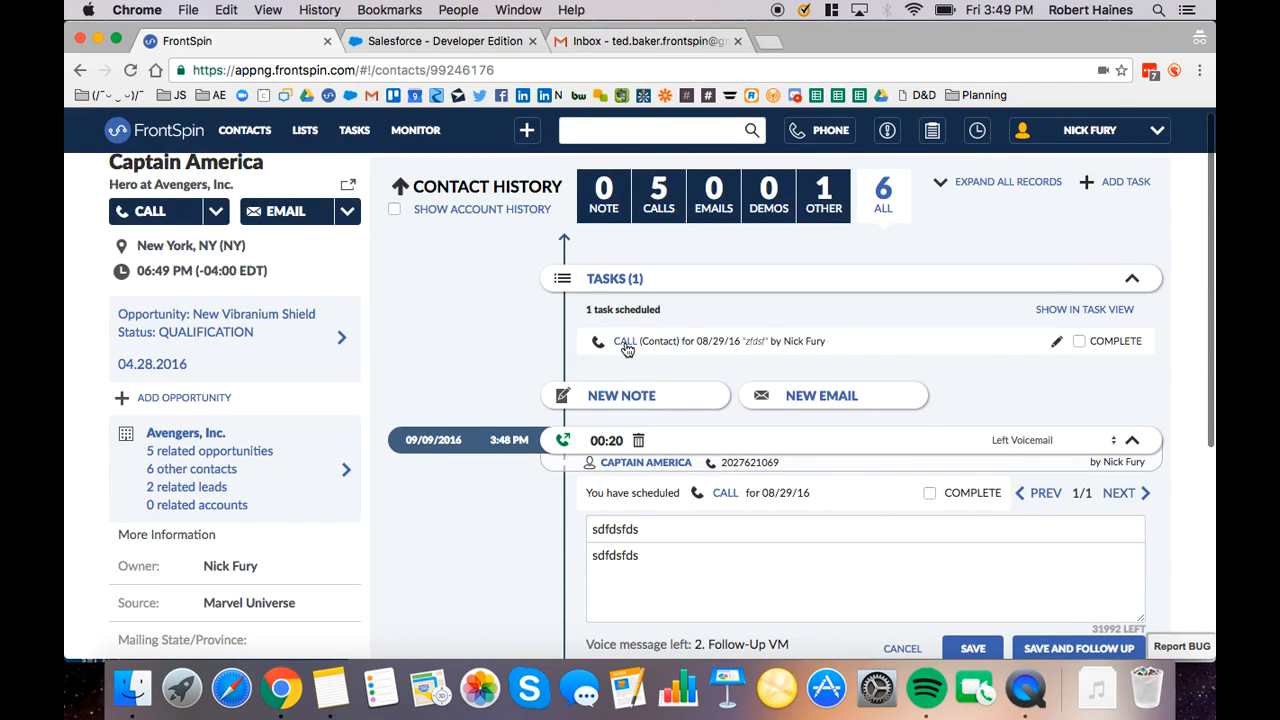
click(1132, 278)
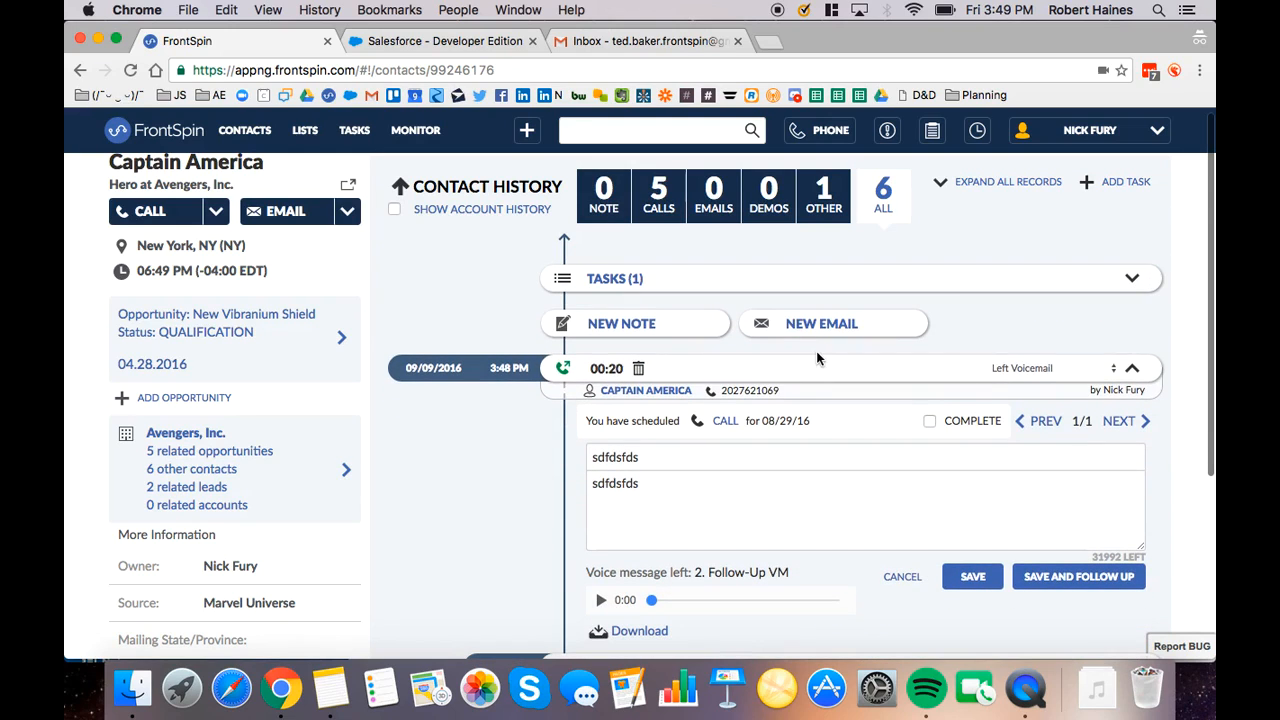
click(929, 421)
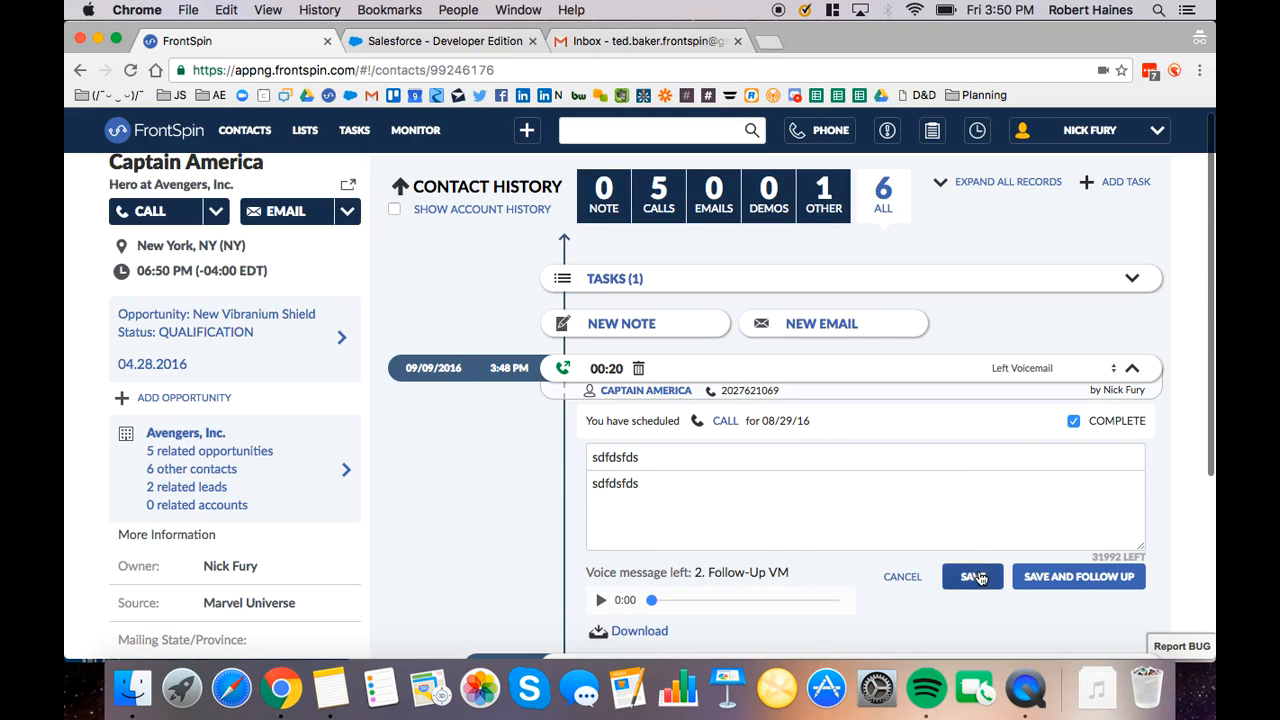
click(972, 576)
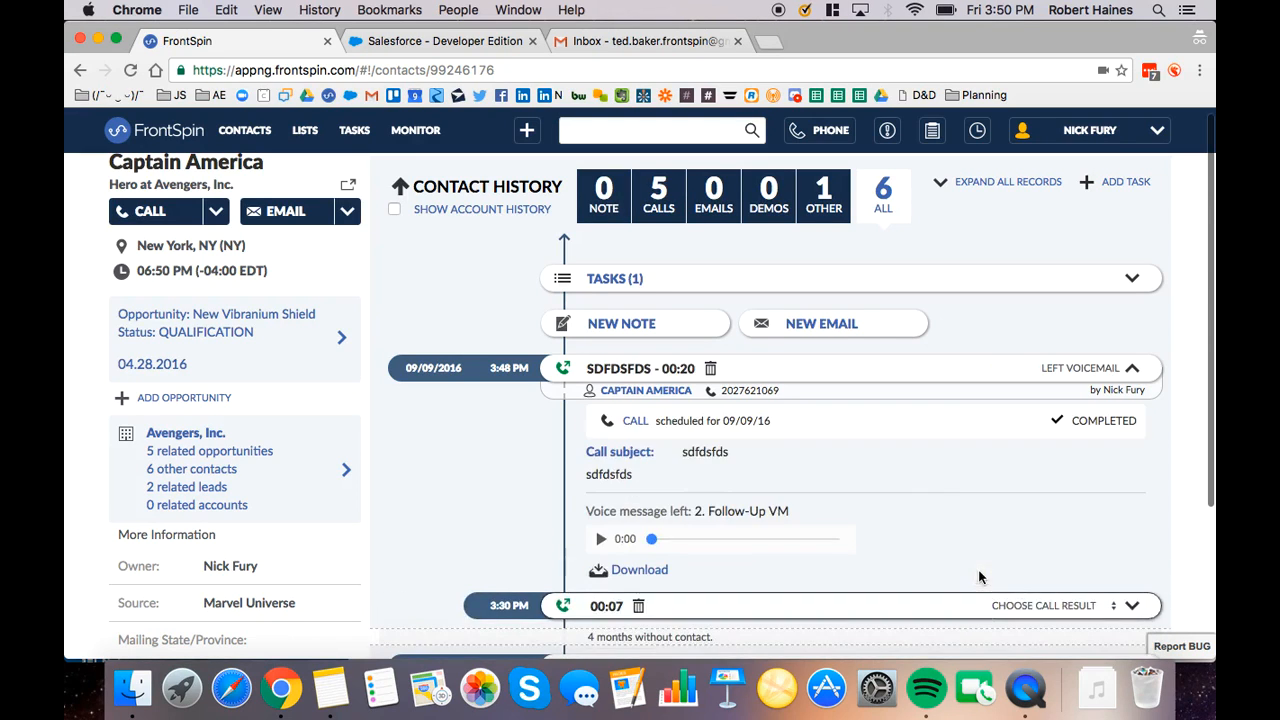
Close the Avengers list dialer session and hide the phone bar
click(830, 140)
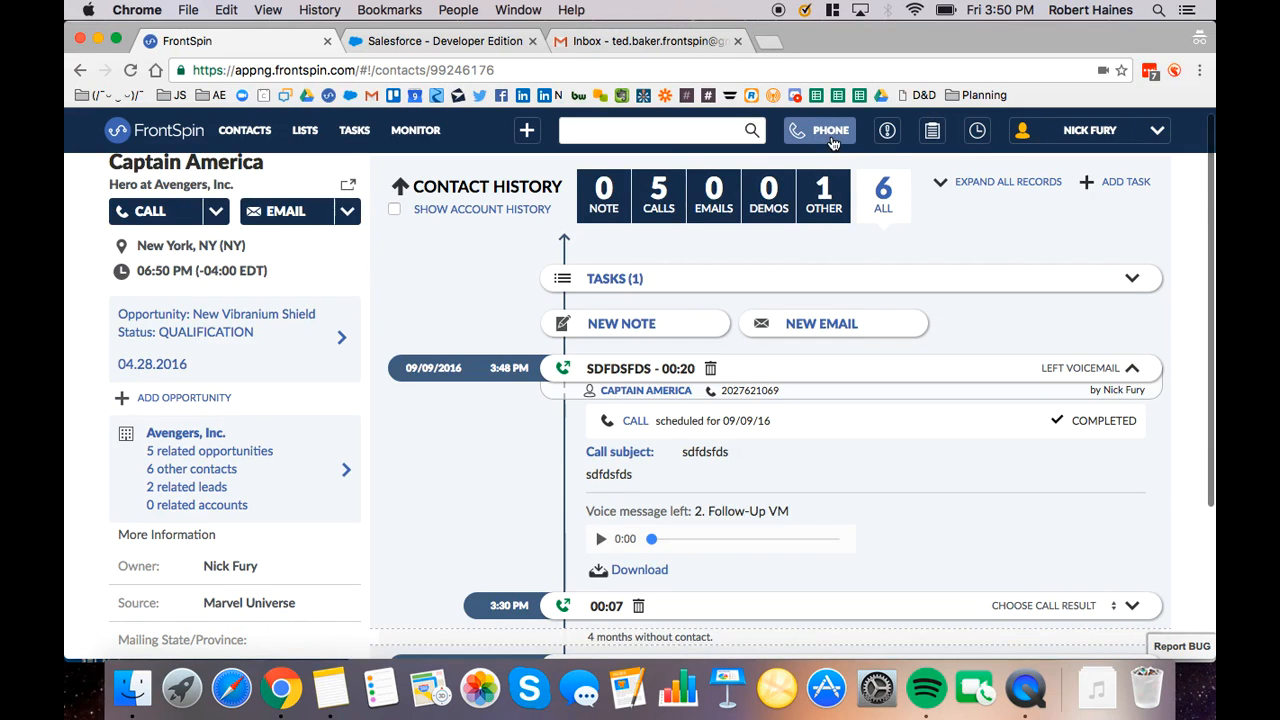
click(1128, 180)
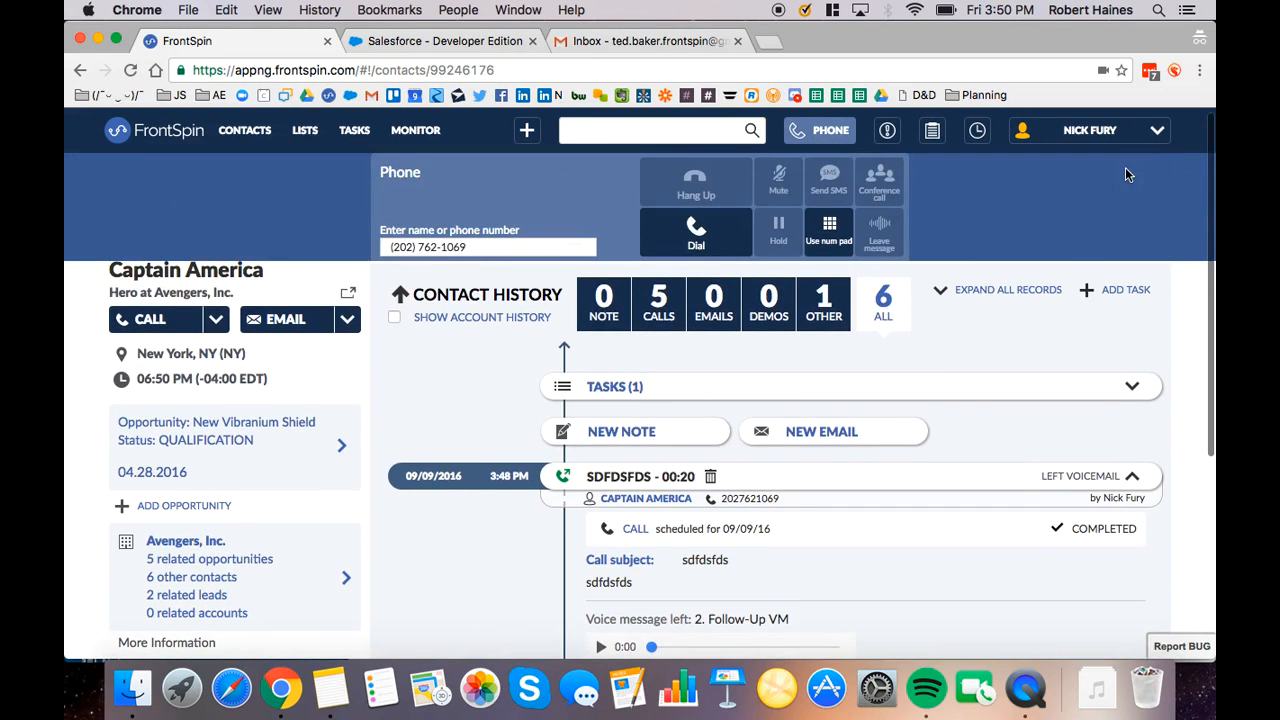
click(795, 133)
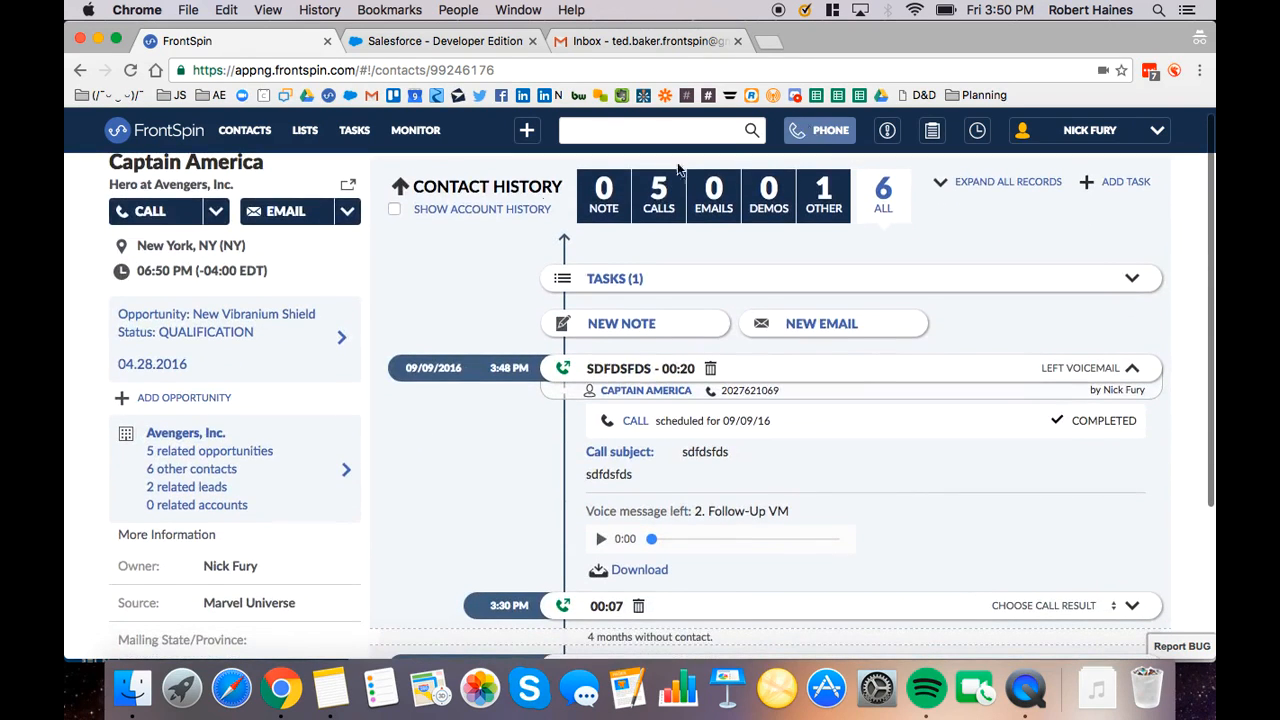
Filter the week's tasks to demos, return to all tasks and open the contact of the first overdue call task
click(355, 131)
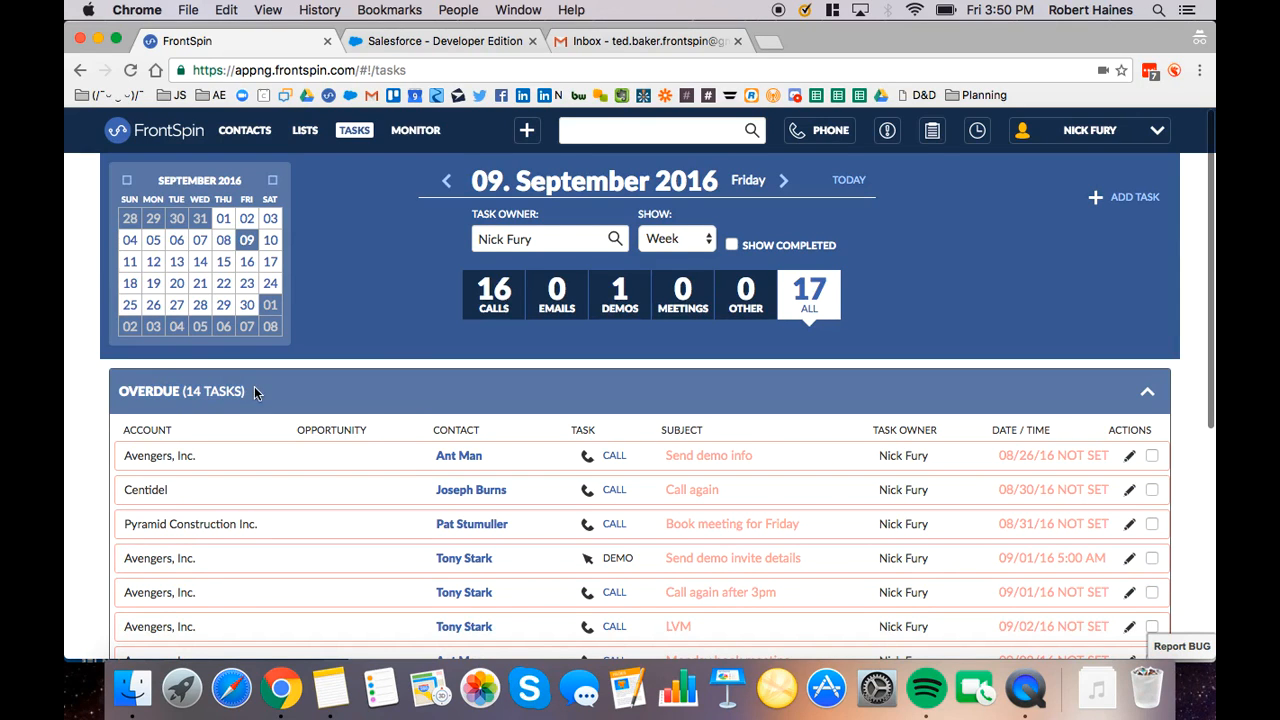
click(615, 295)
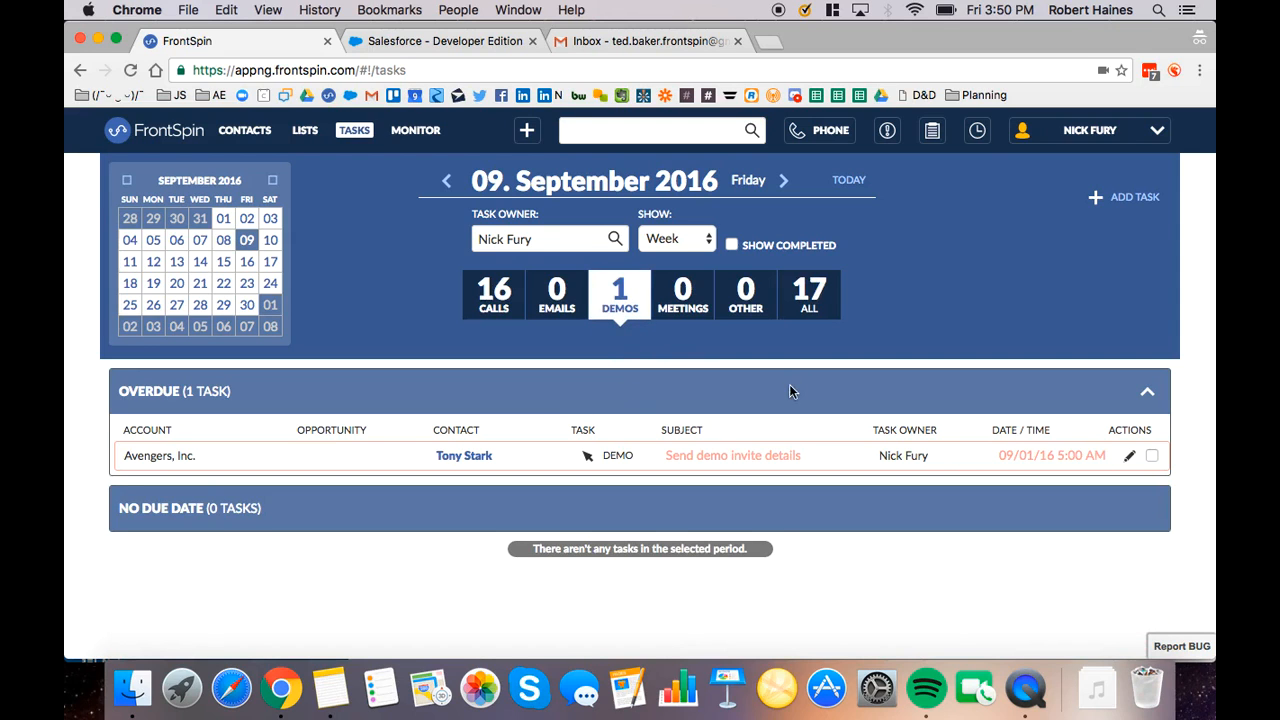
click(809, 295)
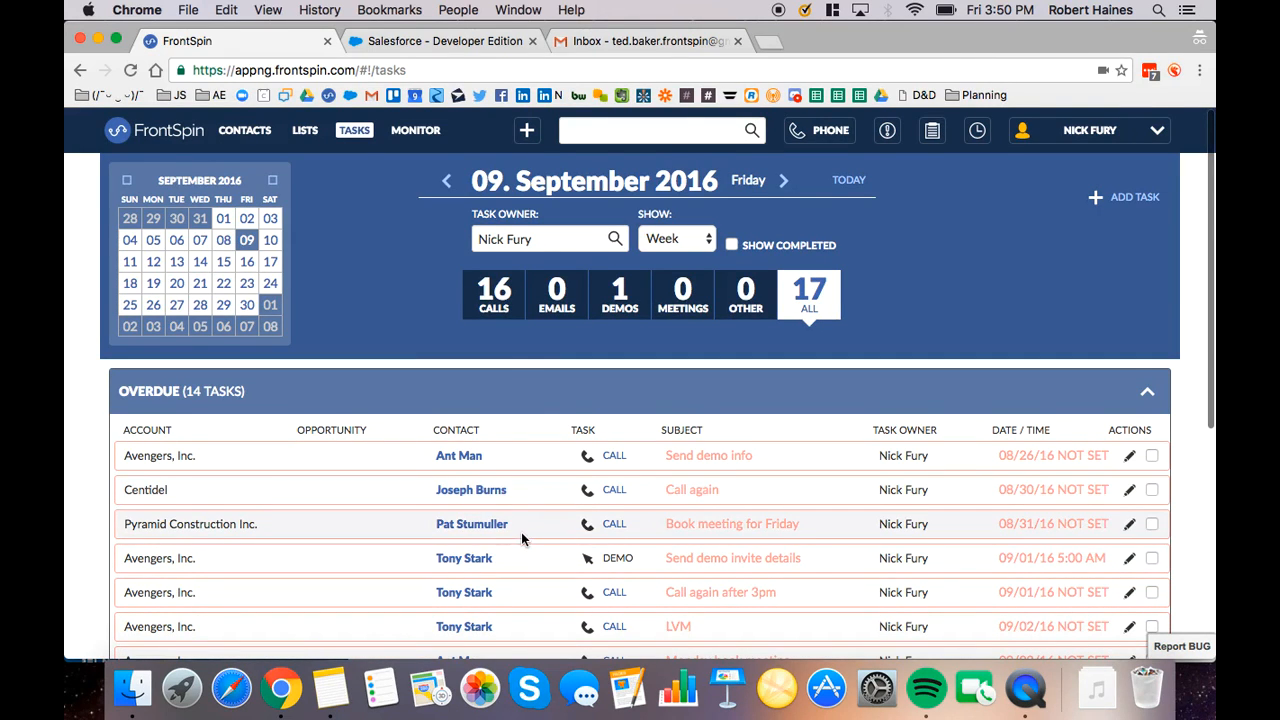
click(466, 465)
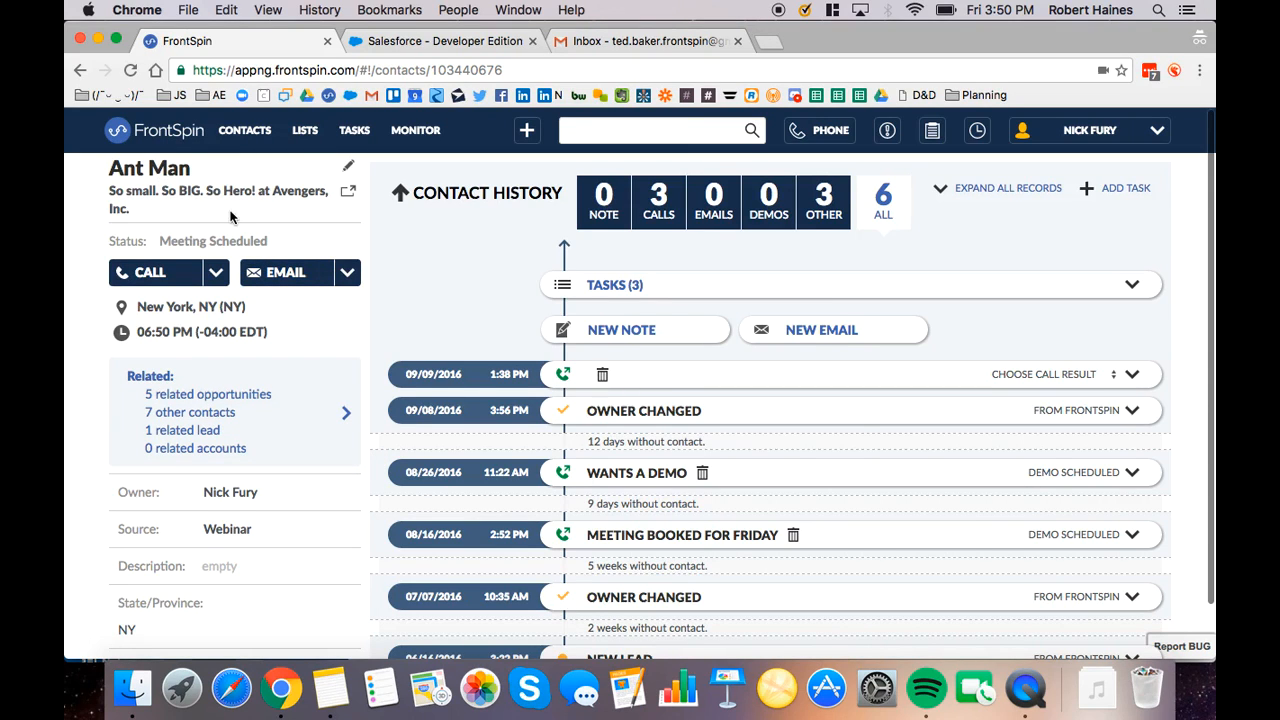
Open the contact's Salesforce lead record, return to FrontSpin, append "MAN" to the contact's first name and save
click(349, 197)
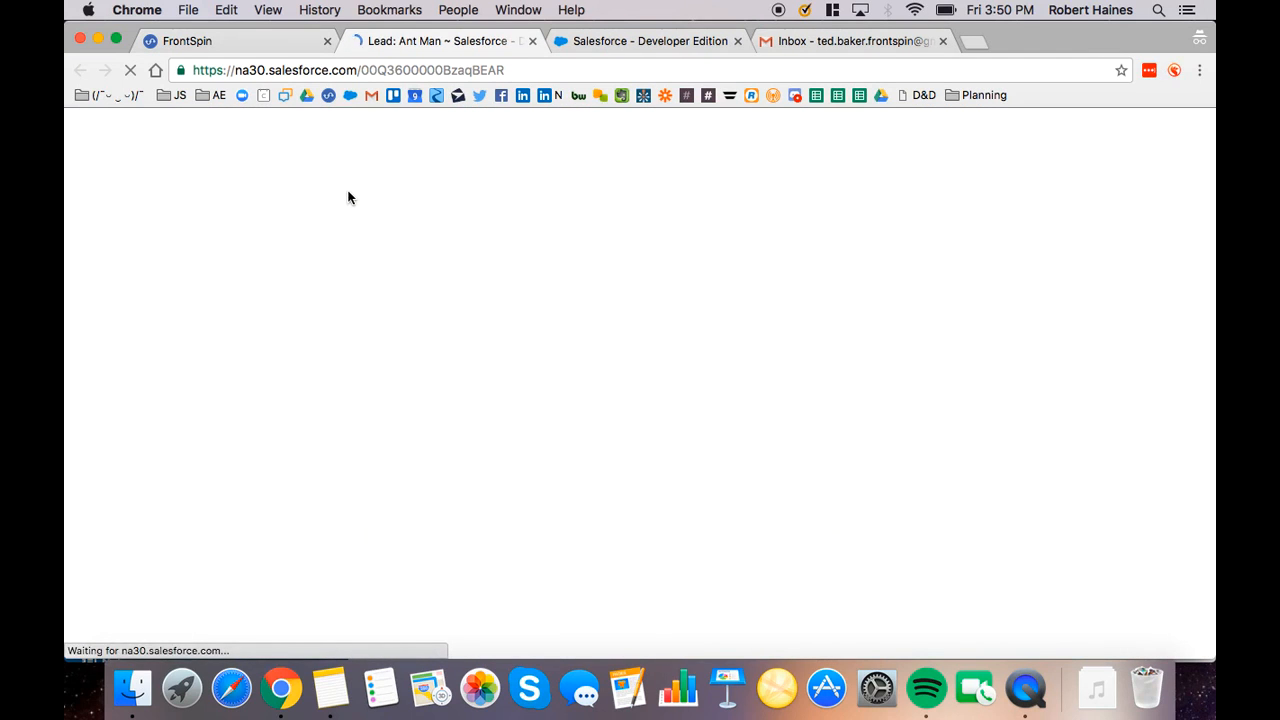
click(269, 41)
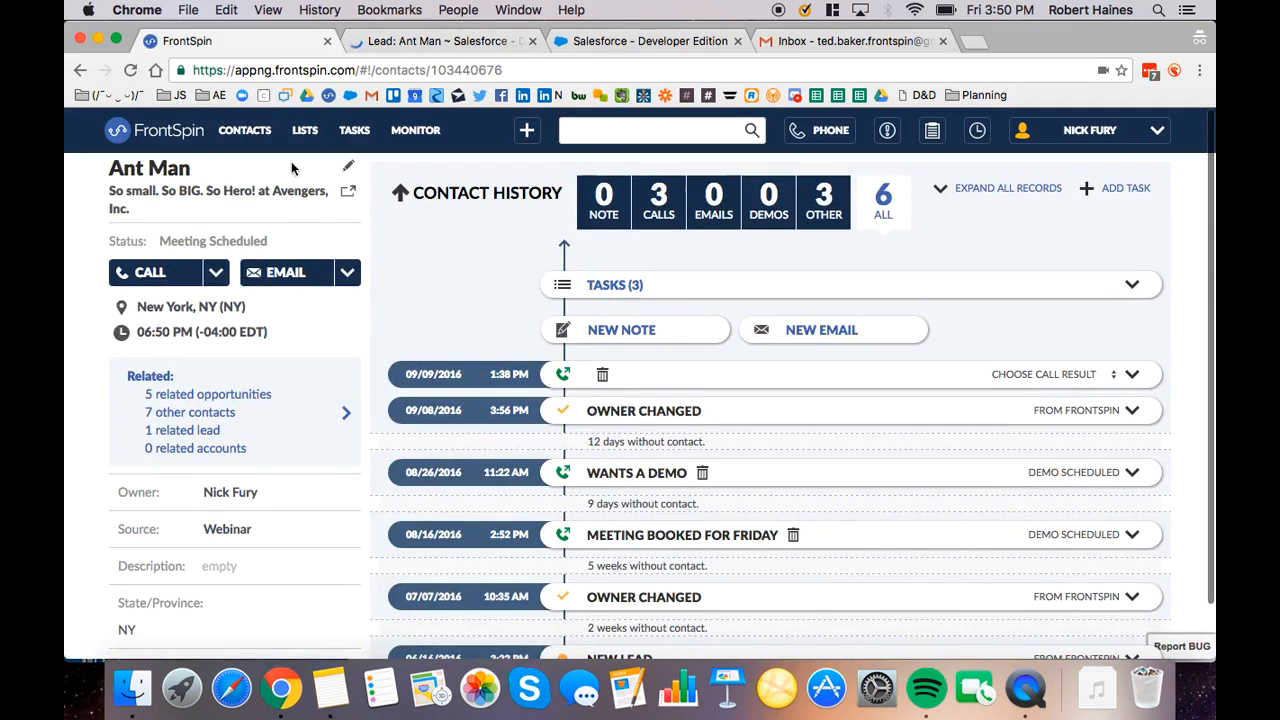
click(348, 174)
click(224, 204)
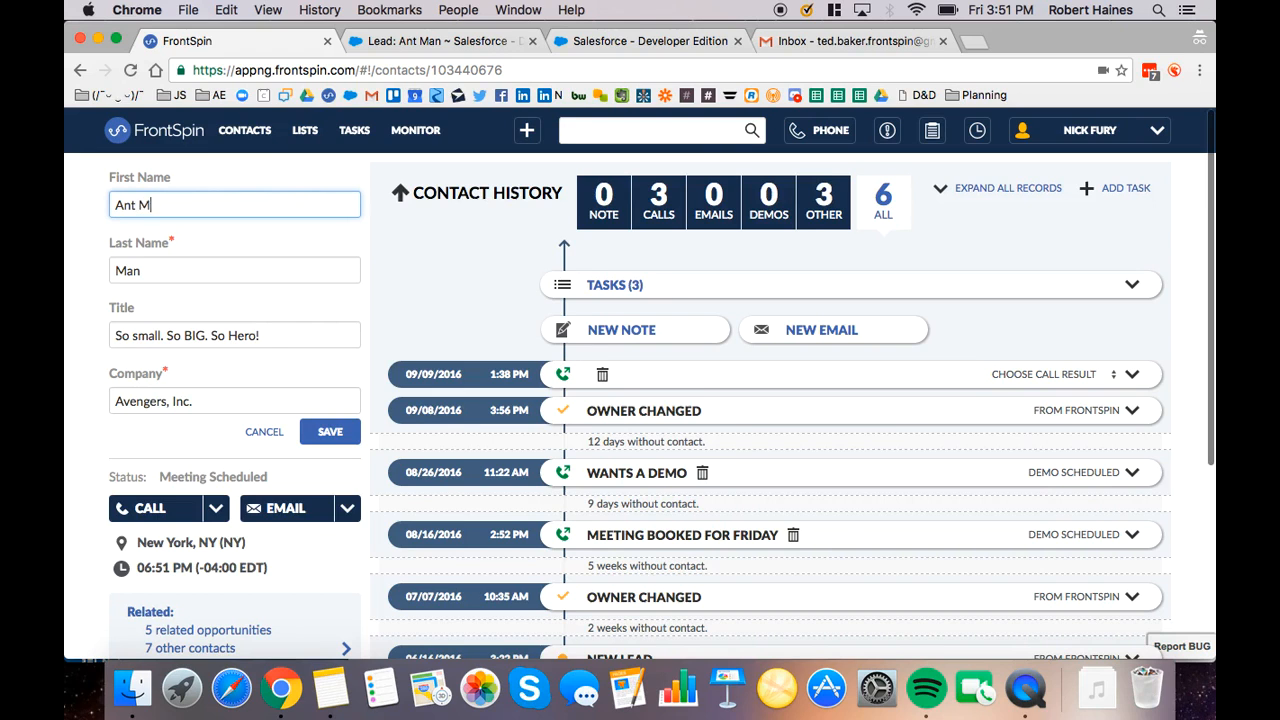
click(331, 431)
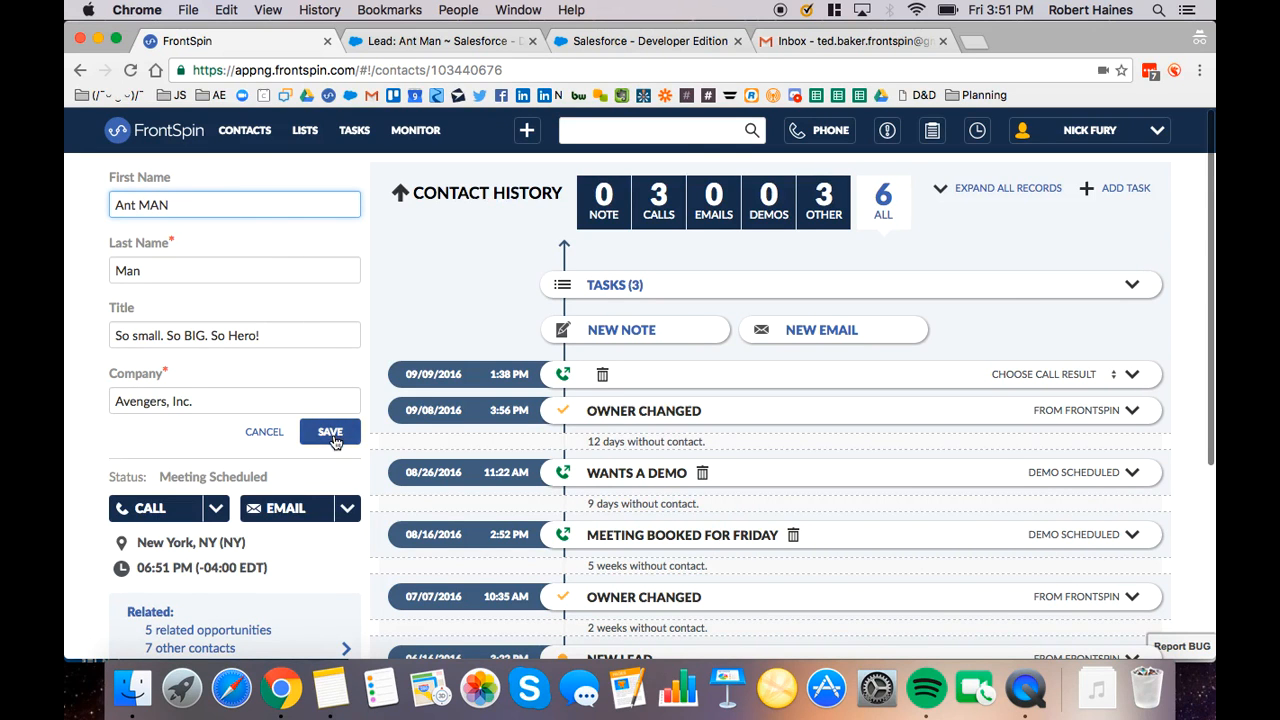
Reload the contact's Salesforce lead record to check that the name change has synced
click(420, 42)
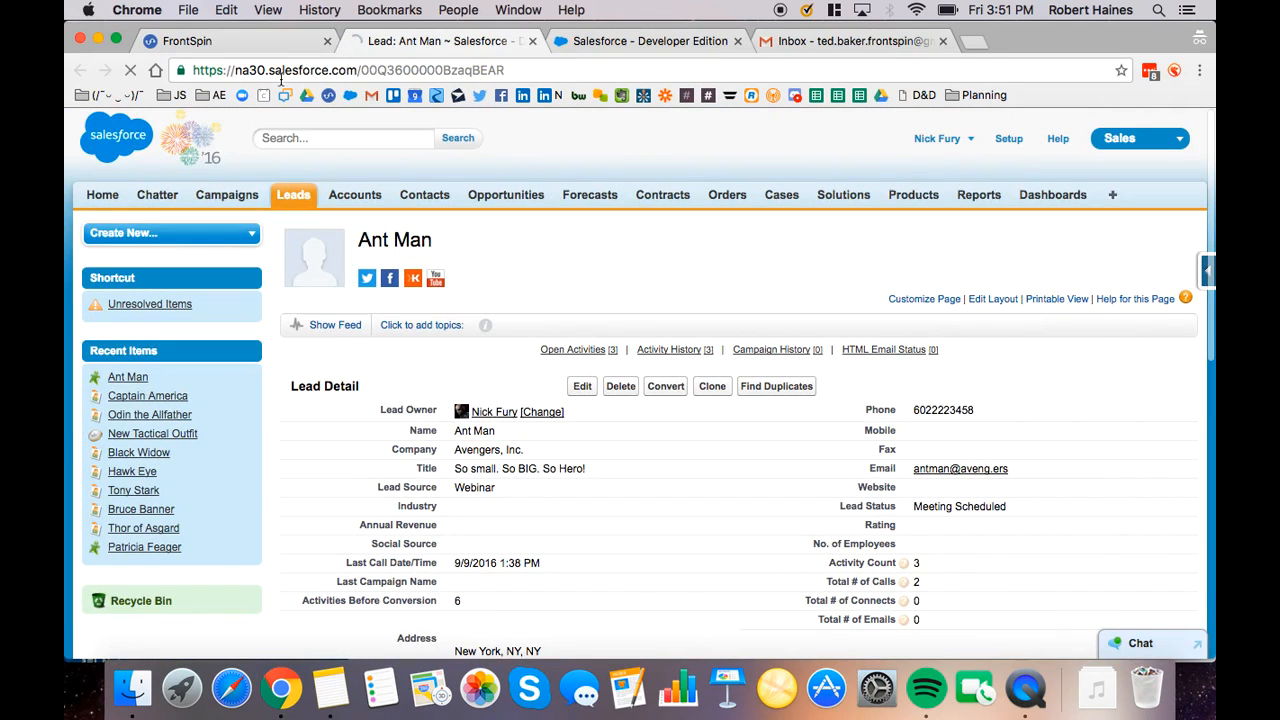
click(133, 73)
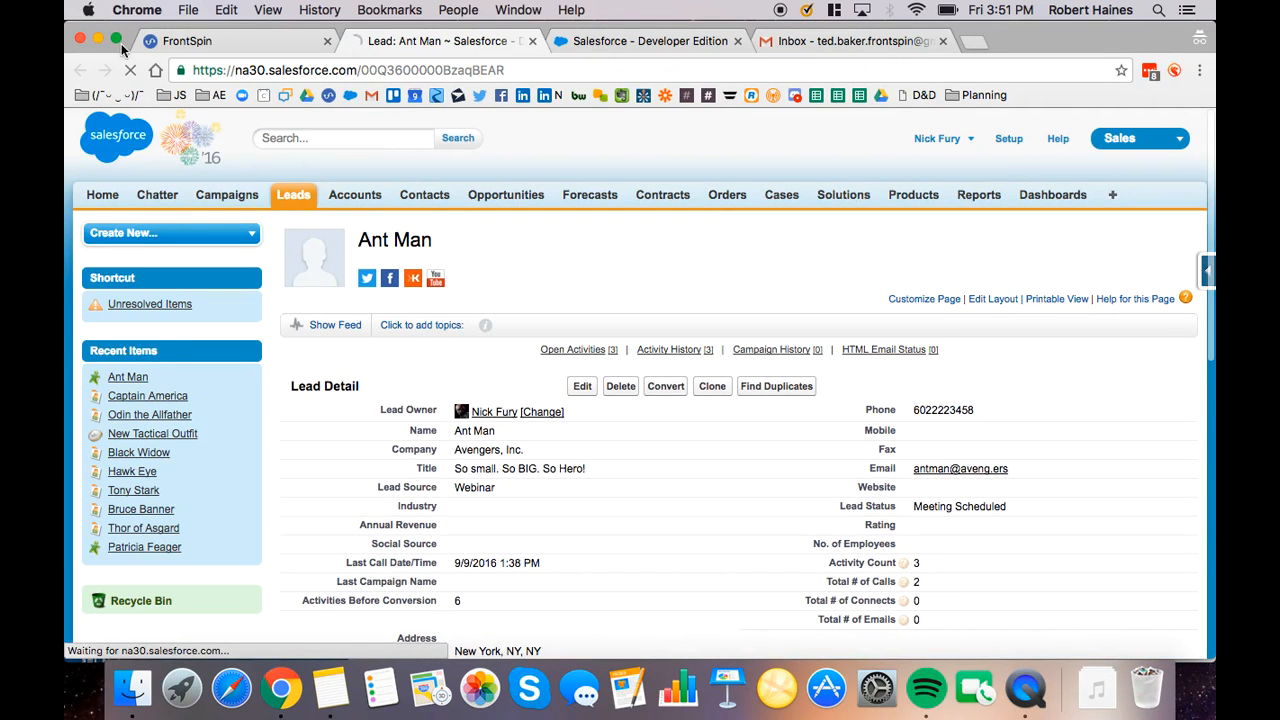
click(133, 73)
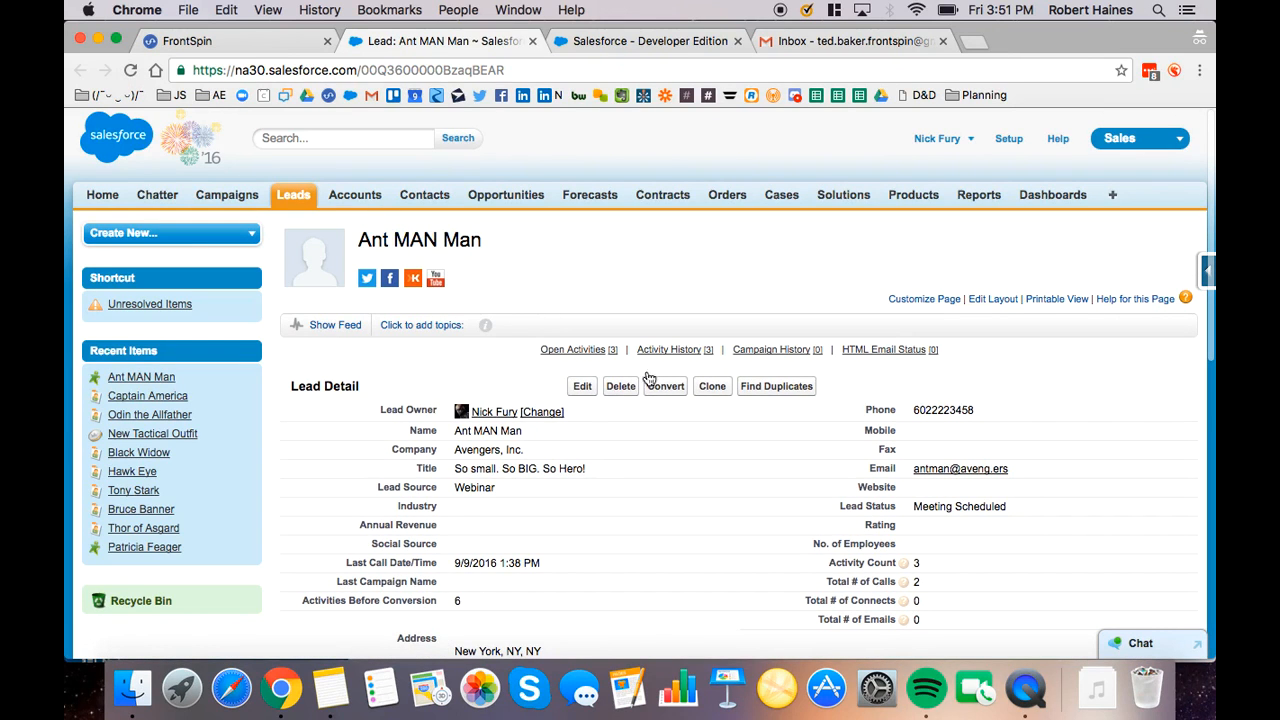
Remove "MAN" from the lead's first name in Salesforce, save it and reload the contact in FrontSpin
click(584, 387)
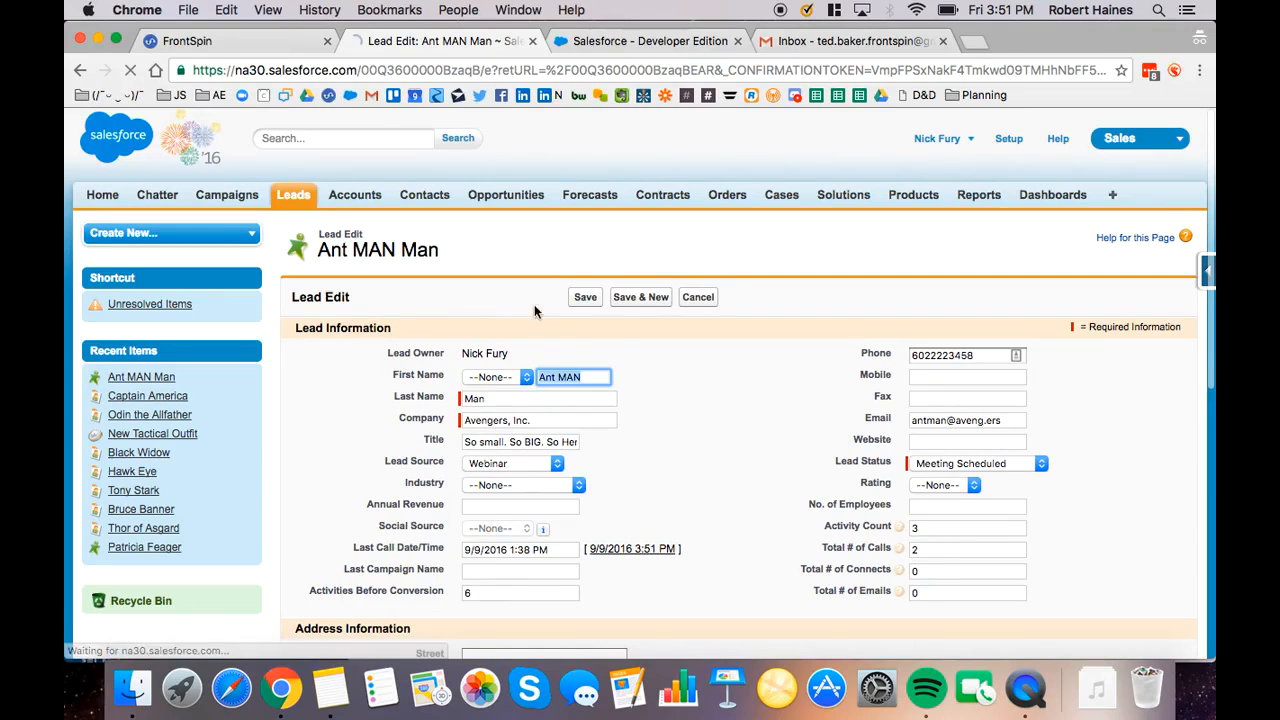
click(562, 377)
double_click(560, 377)
key(BackSpace)
key(BackSpace)
click(586, 297)
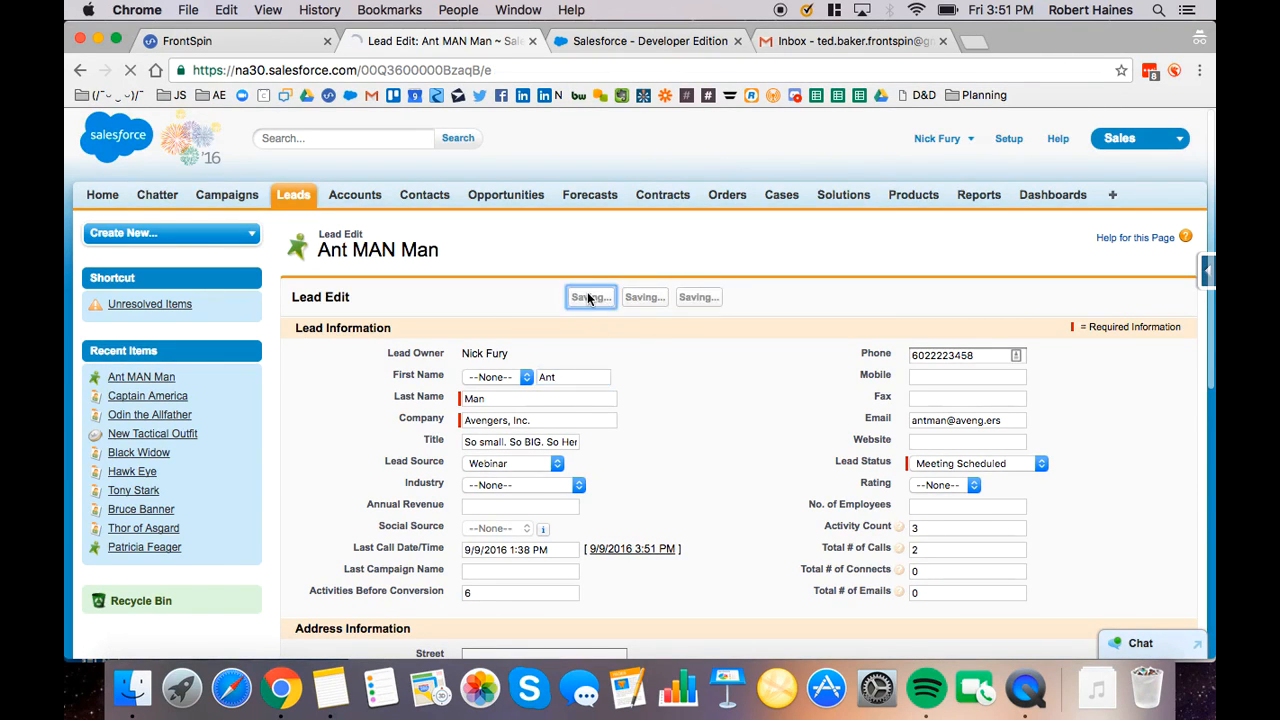
click(254, 43)
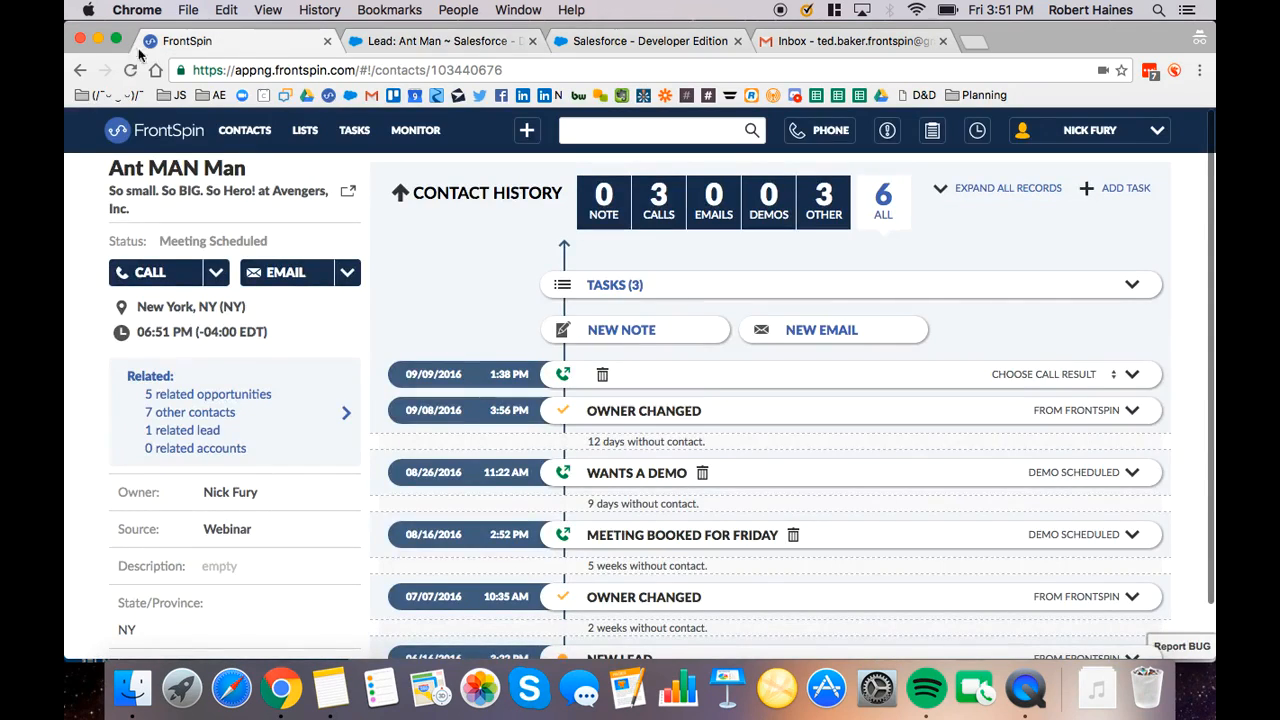
click(131, 71)
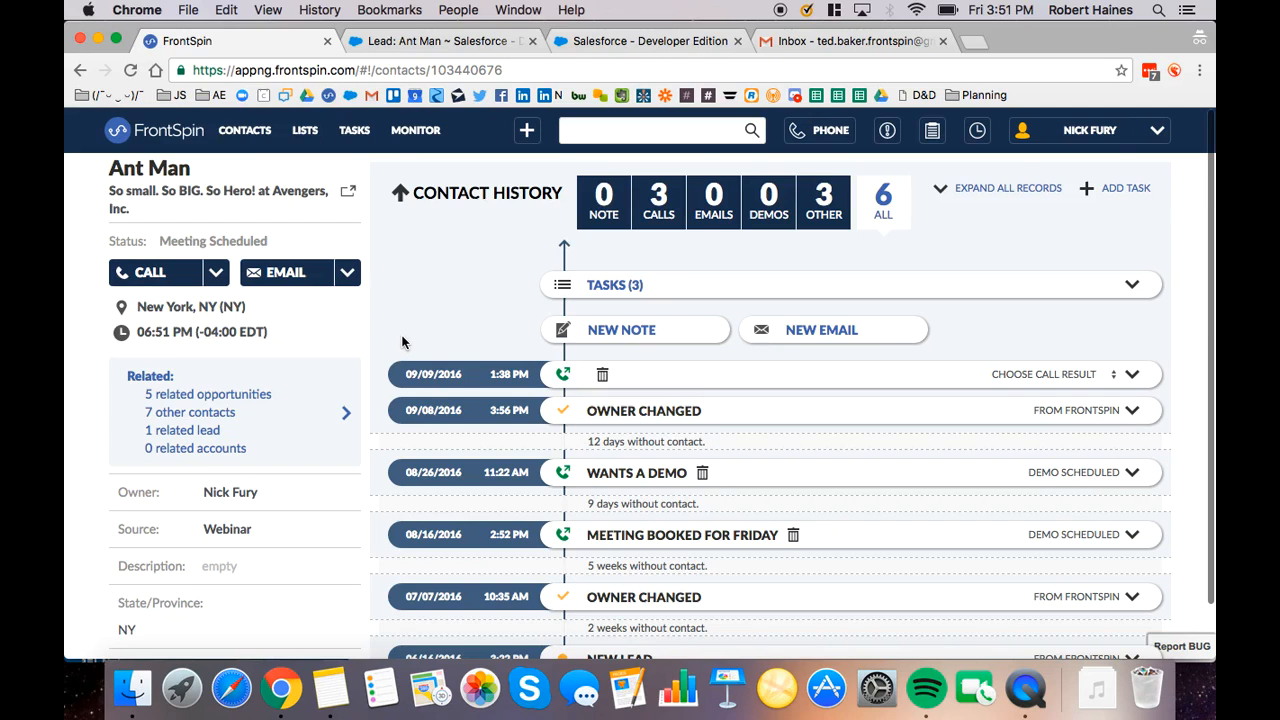
Open the integration sync settings and view the Salesforce account linking login, closing it without signing in
click(1073, 142)
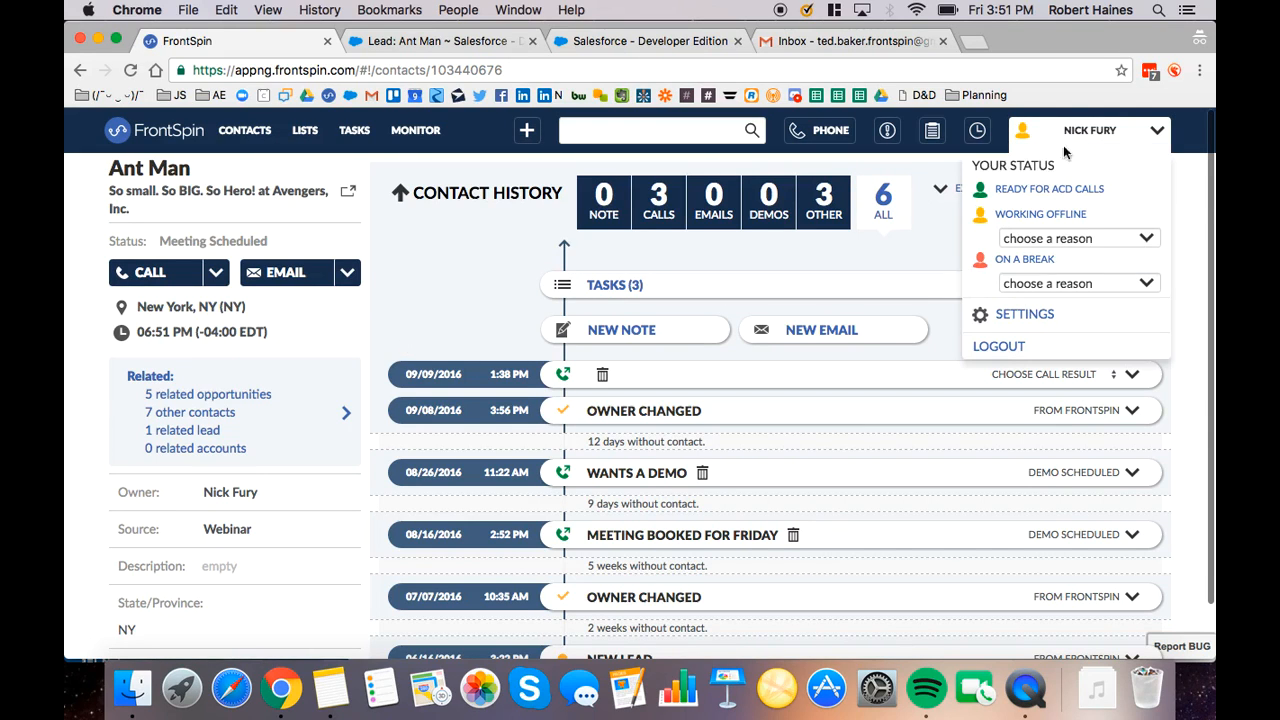
click(1012, 310)
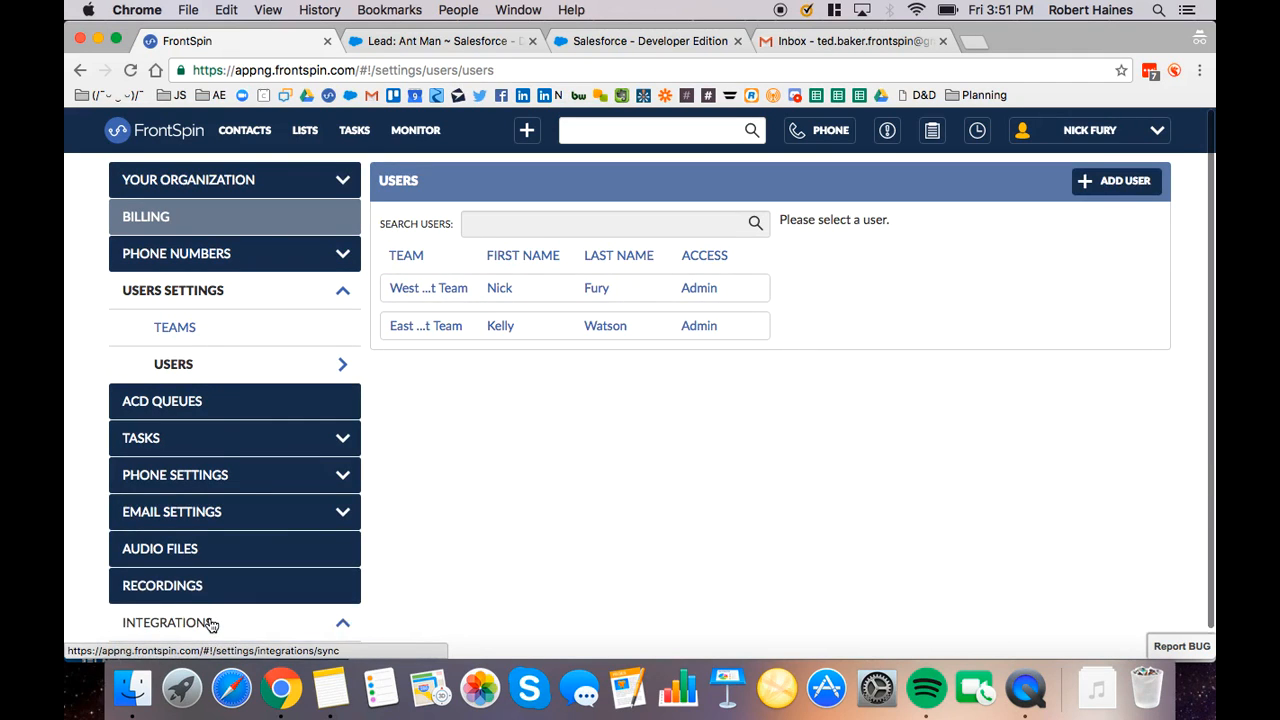
click(206, 622)
click(430, 284)
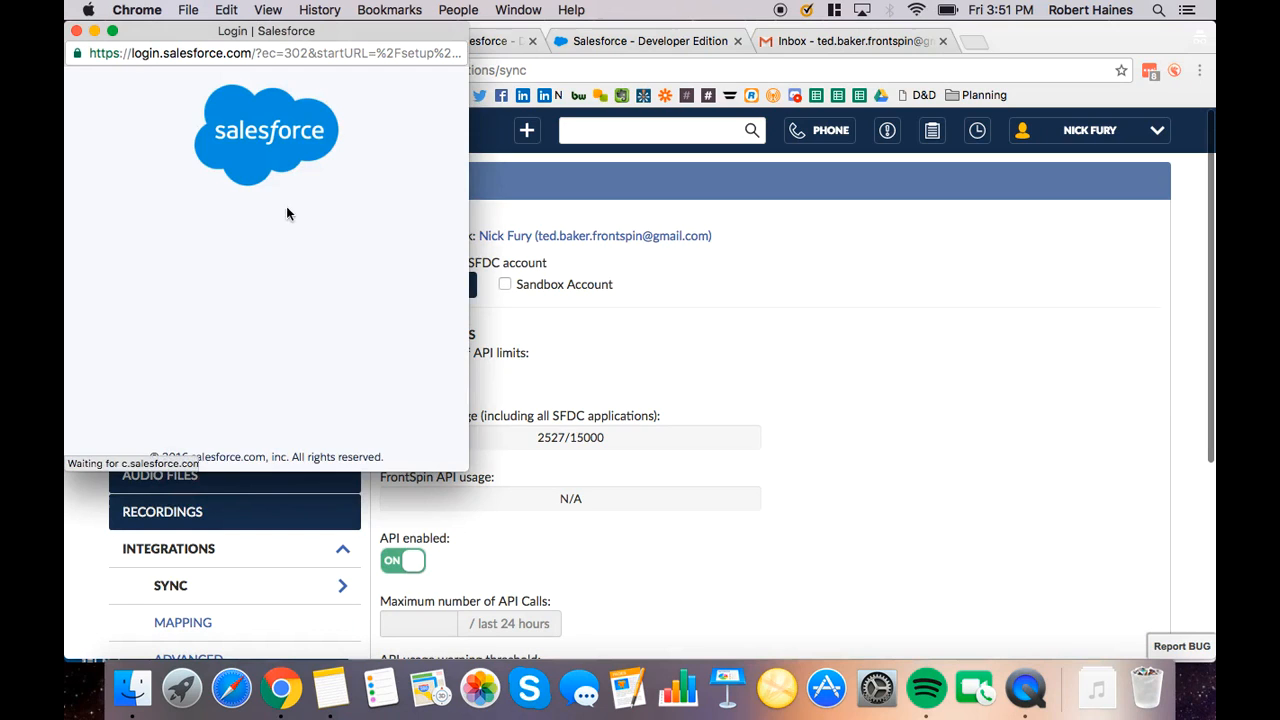
click(77, 31)
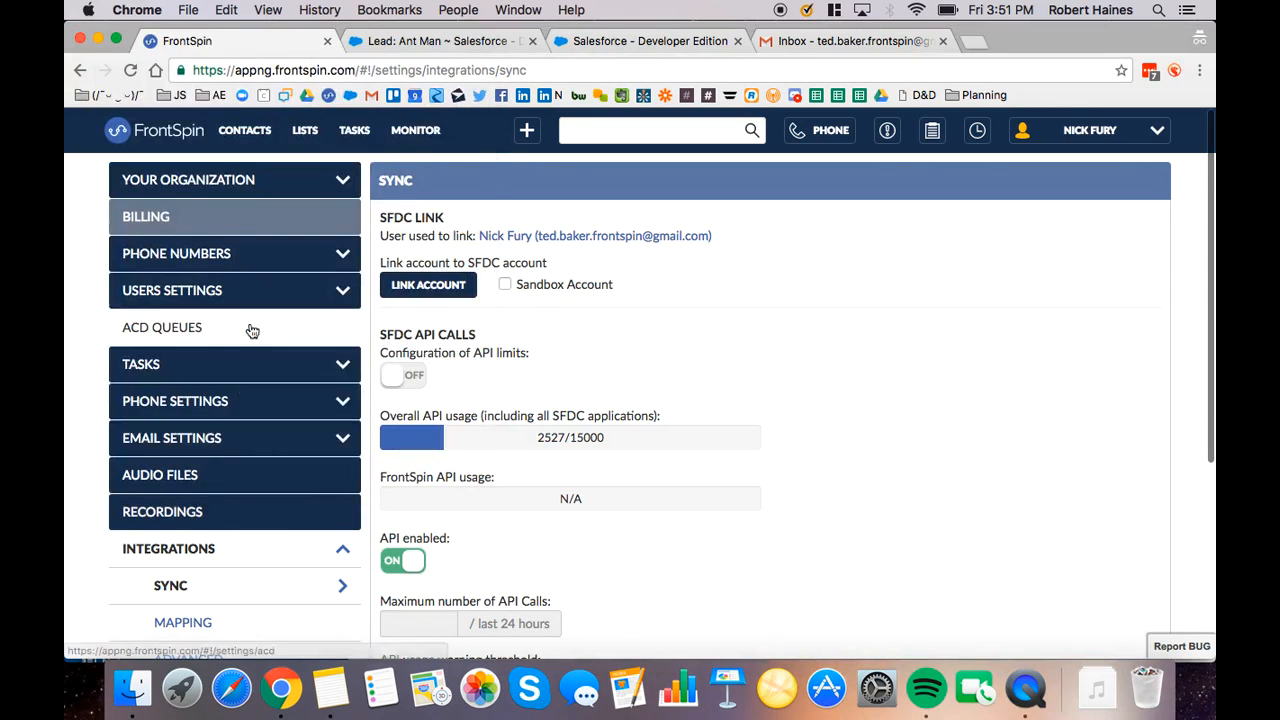
Map the Salesforce lead fields Address, Campaign and Country to FrontSpin in the integration's field mapping
click(231, 632)
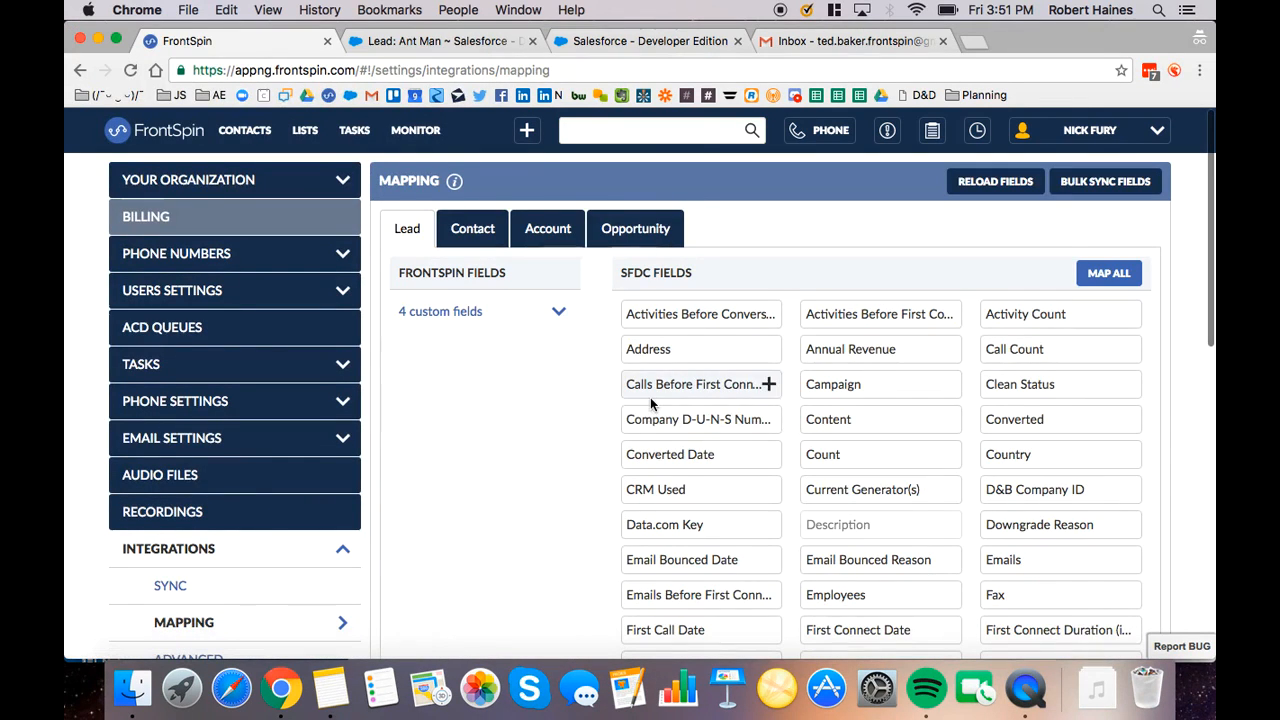
mouse_move(766, 418)
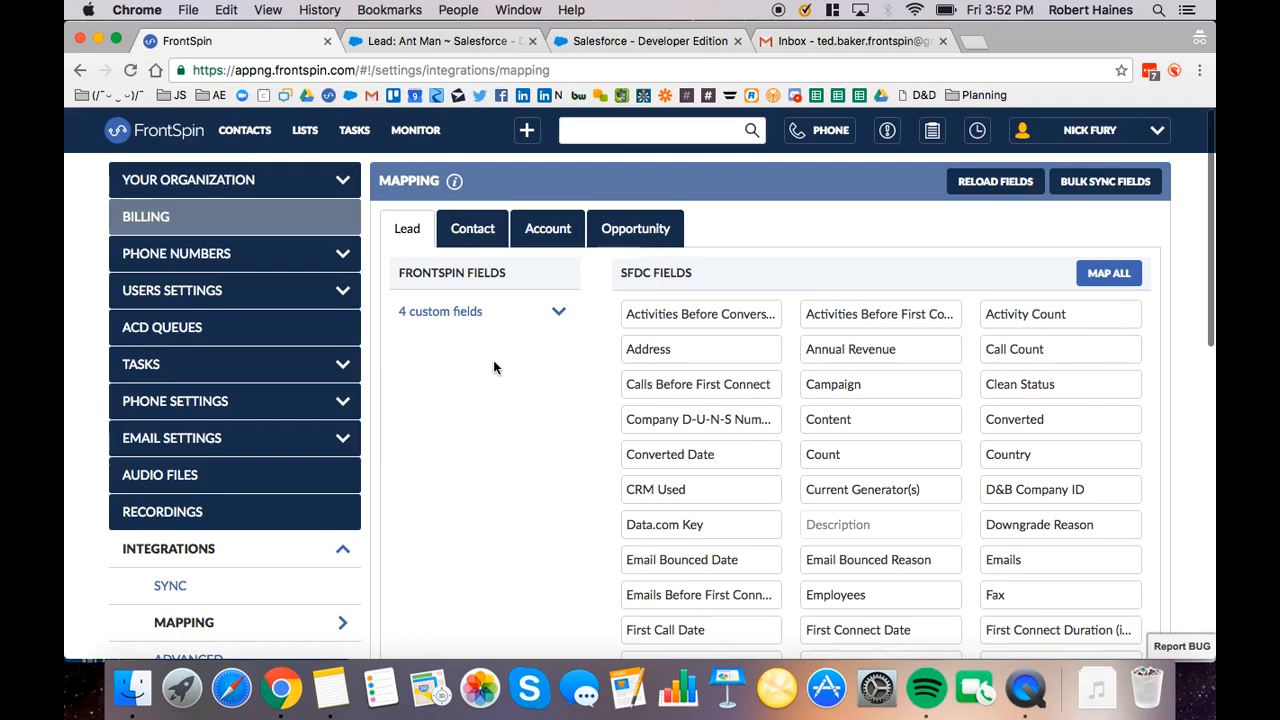
scroll(509, 389, down, 1)
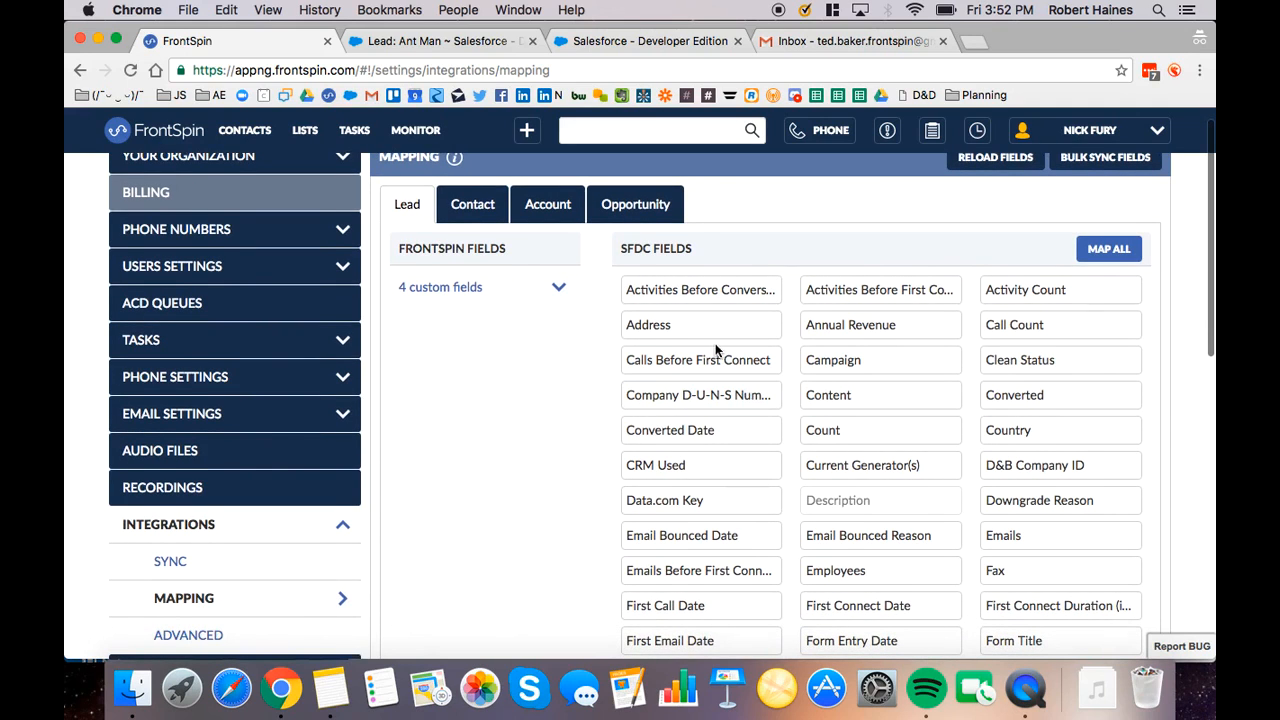
click(767, 328)
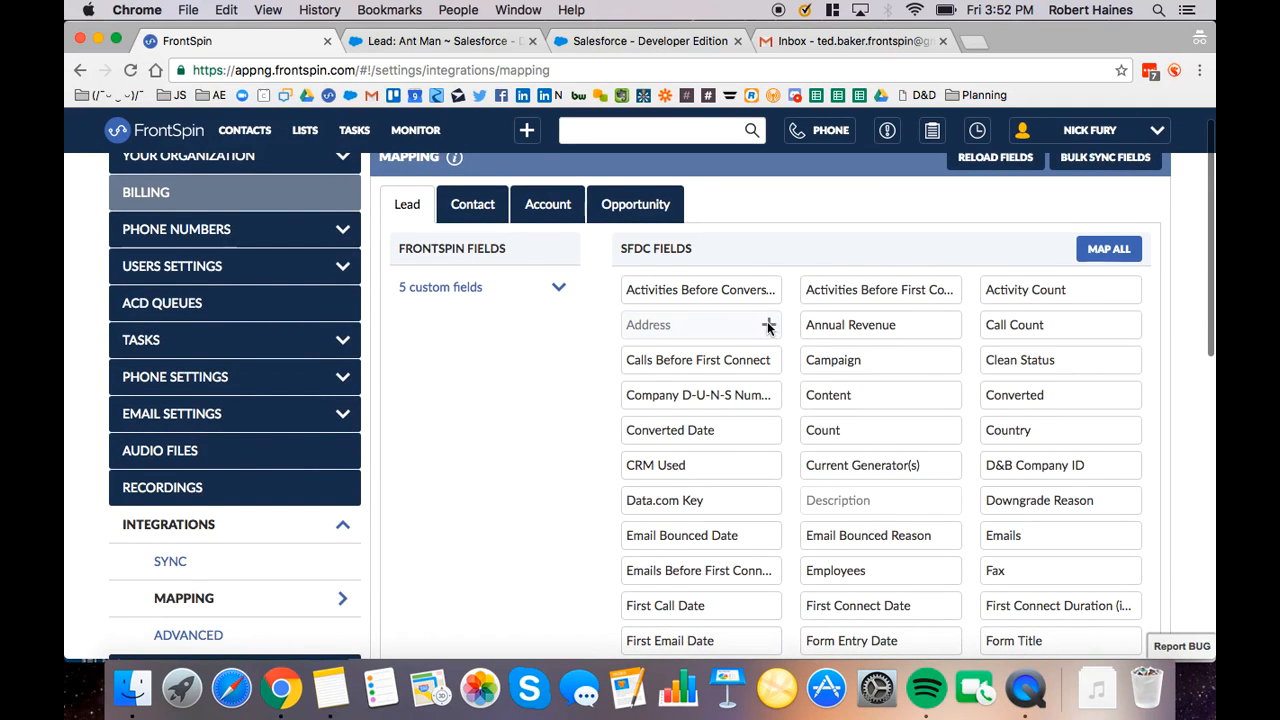
click(948, 361)
mouse_move(1070, 435)
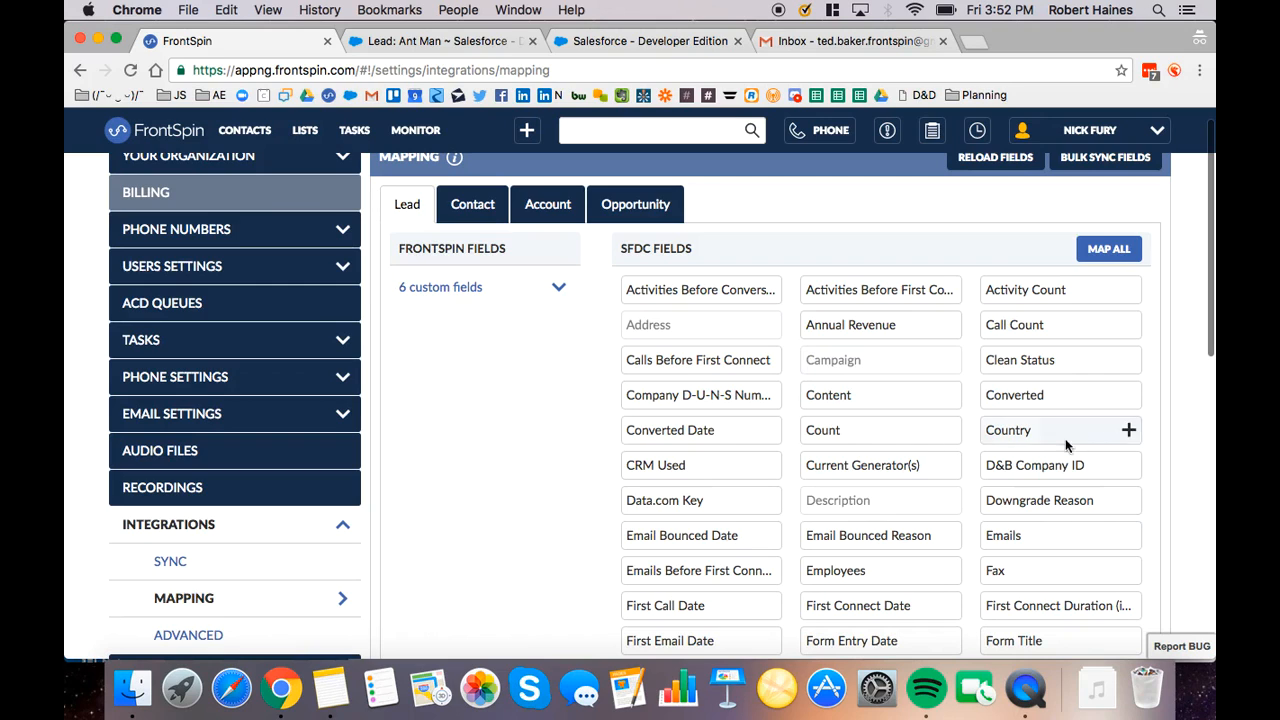
click(1129, 431)
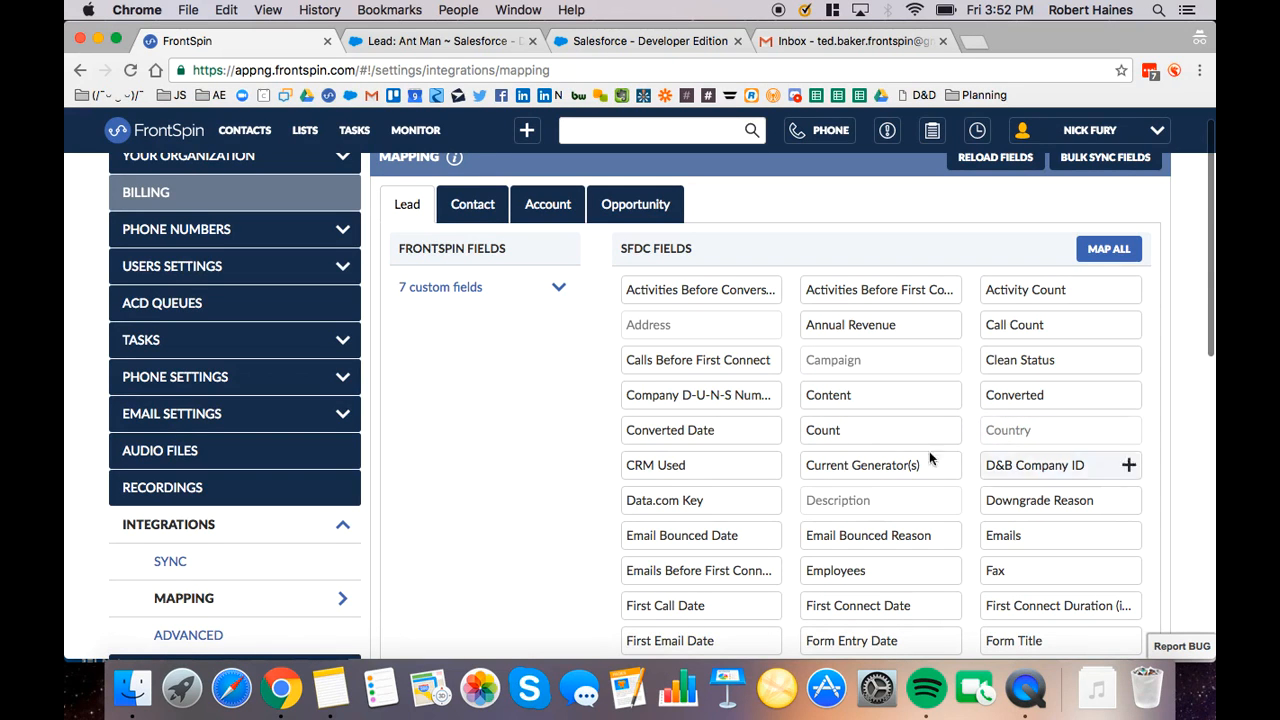
Review the Salesforce field mappings for contacts, accounts and opportunities
click(490, 208)
click(556, 206)
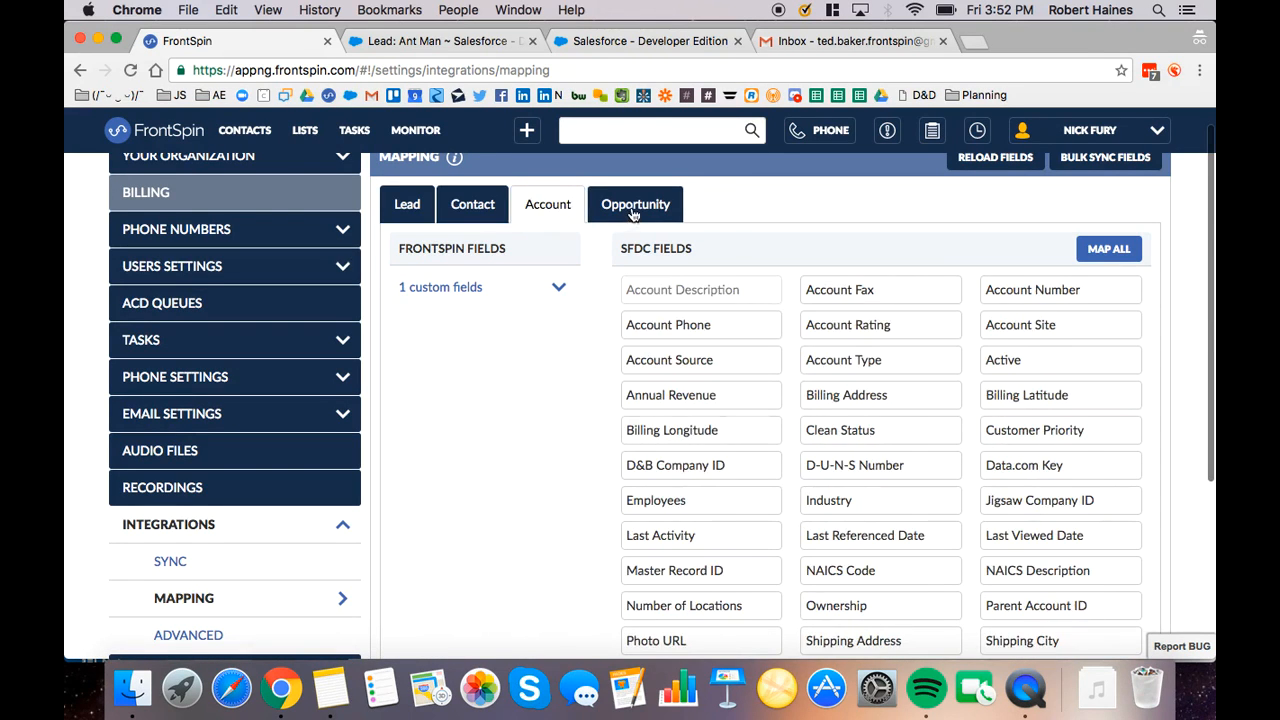
click(632, 208)
scroll(547, 360, up, 1)
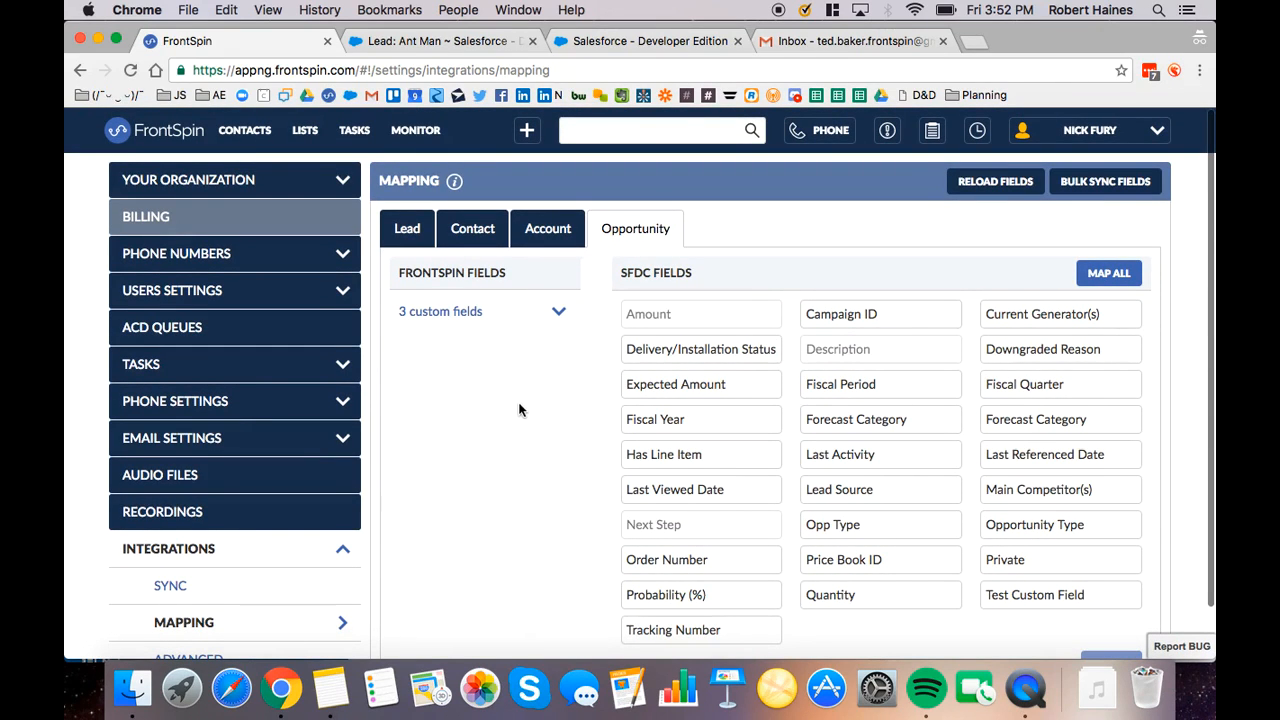
In the call management settings, choose a power dialer wait of 30 seconds before calling the next record
click(257, 414)
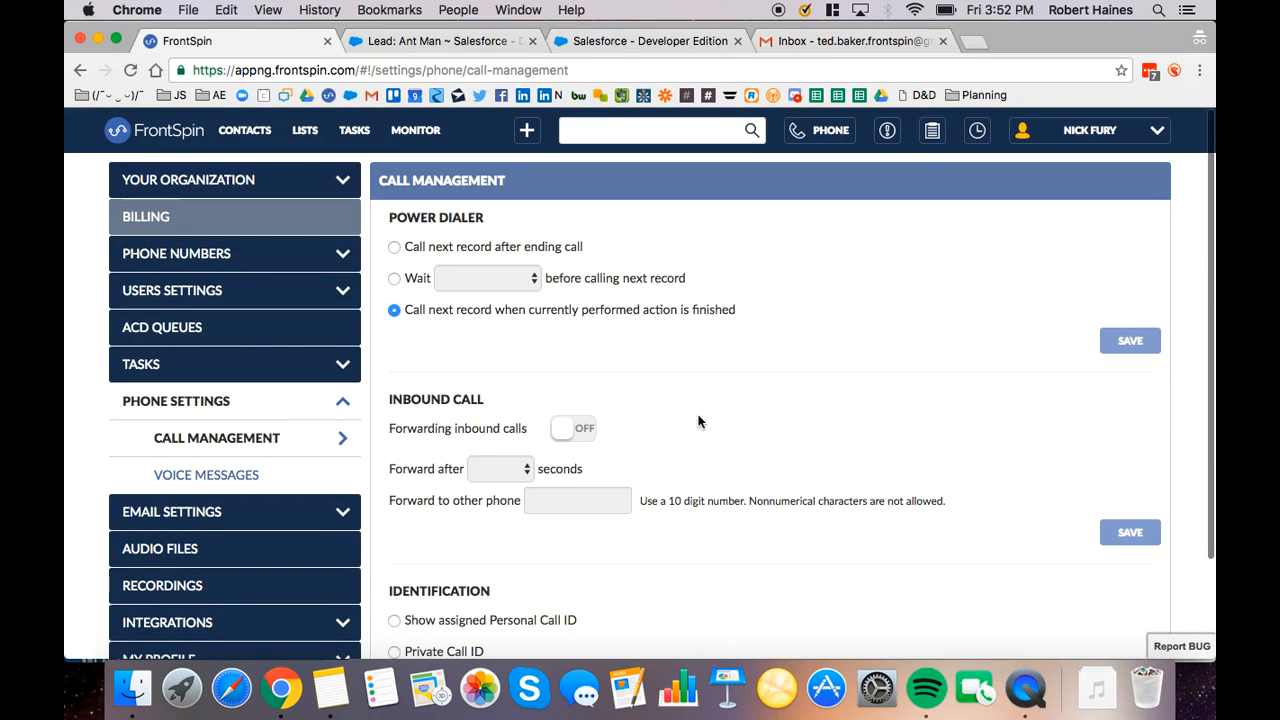
scroll(761, 419, down, 1)
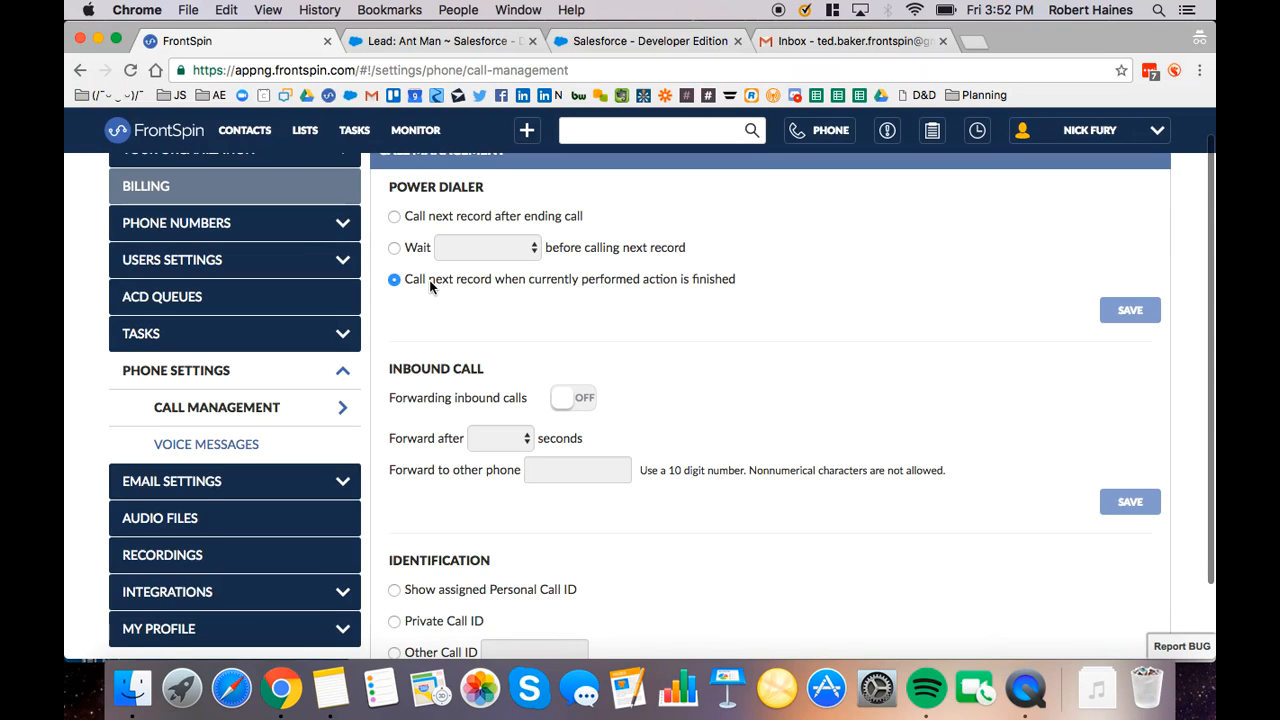
click(394, 248)
click(474, 256)
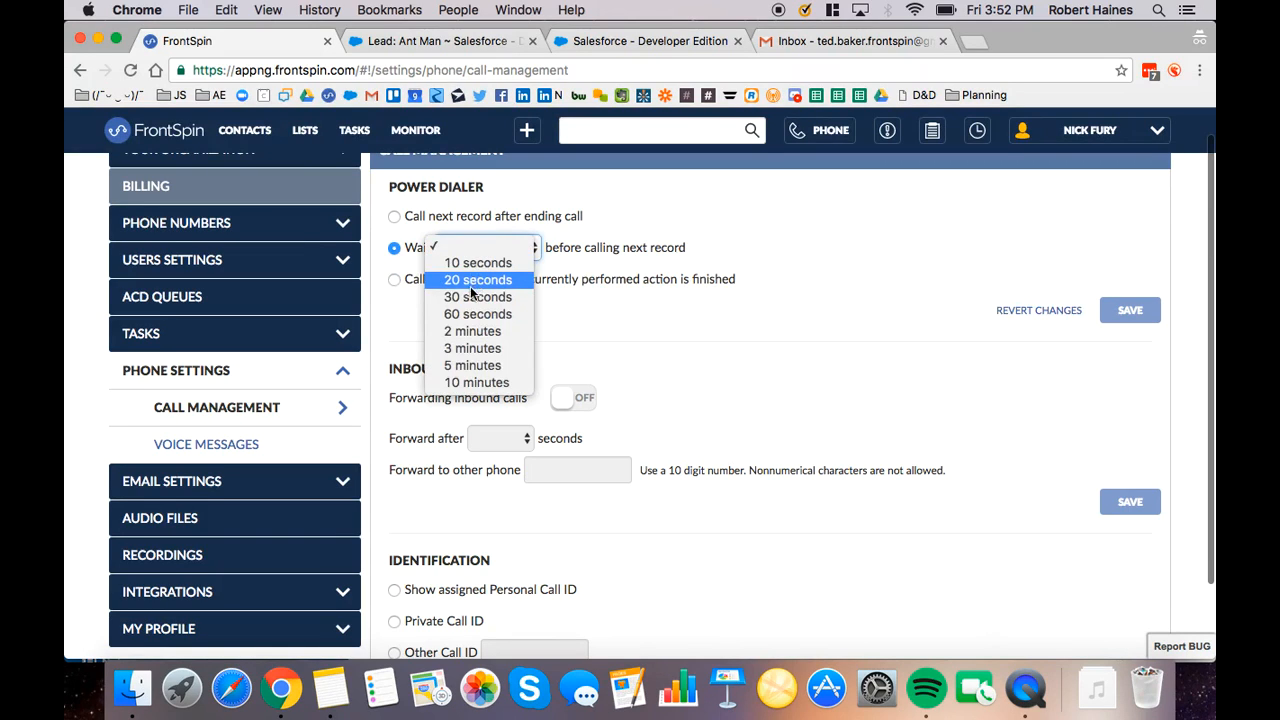
click(477, 297)
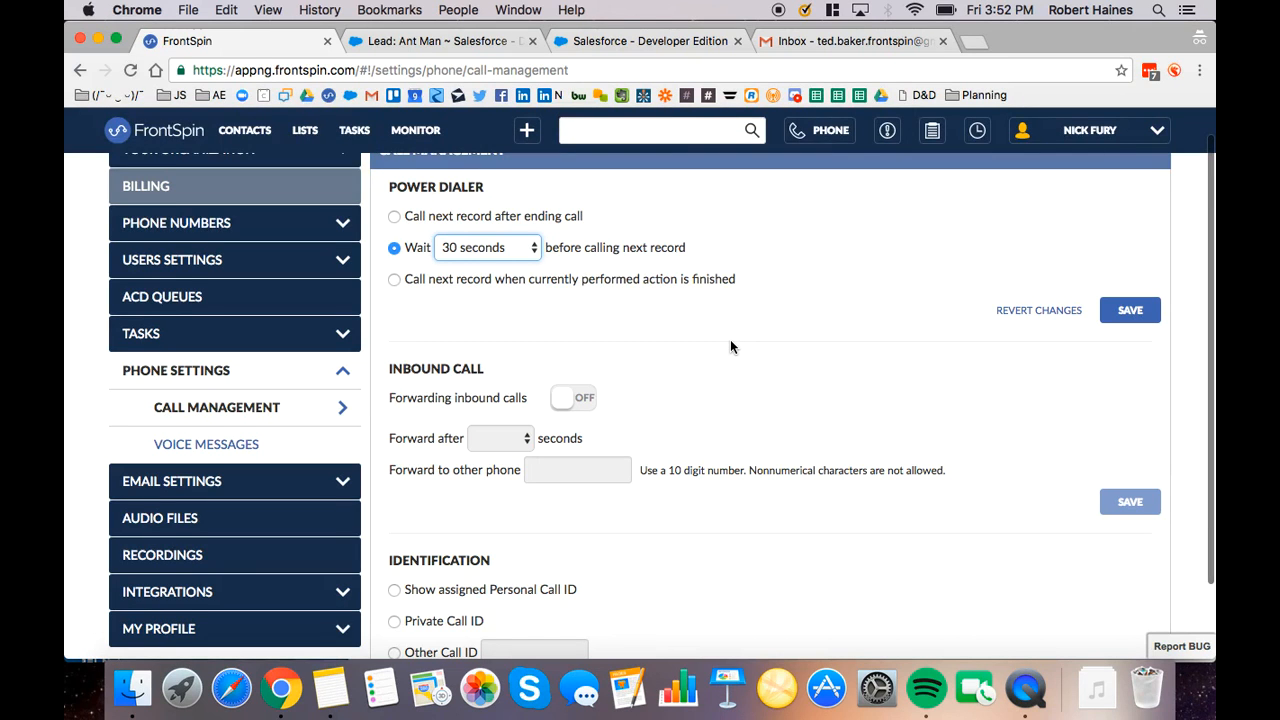
scroll(731, 343, up, 1)
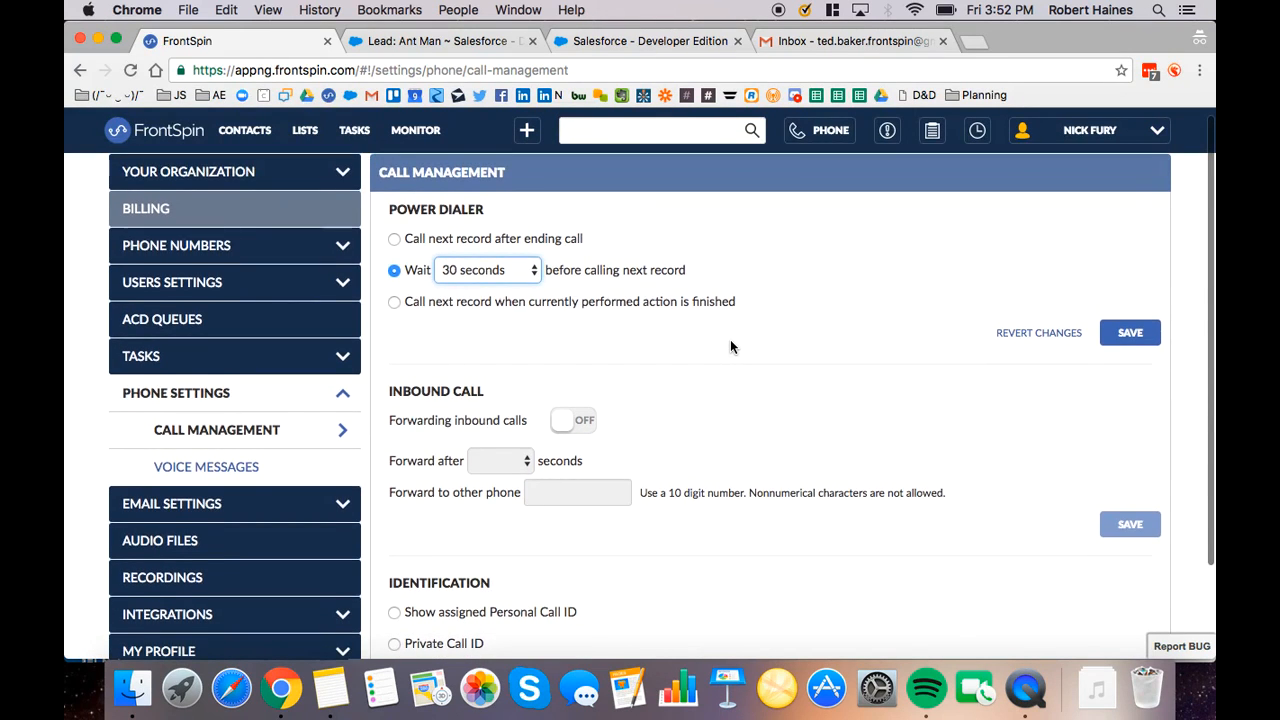
Try the assigned Personal Call ID option for caller identification, then choose Private Call ID
scroll(730, 340, down, 3)
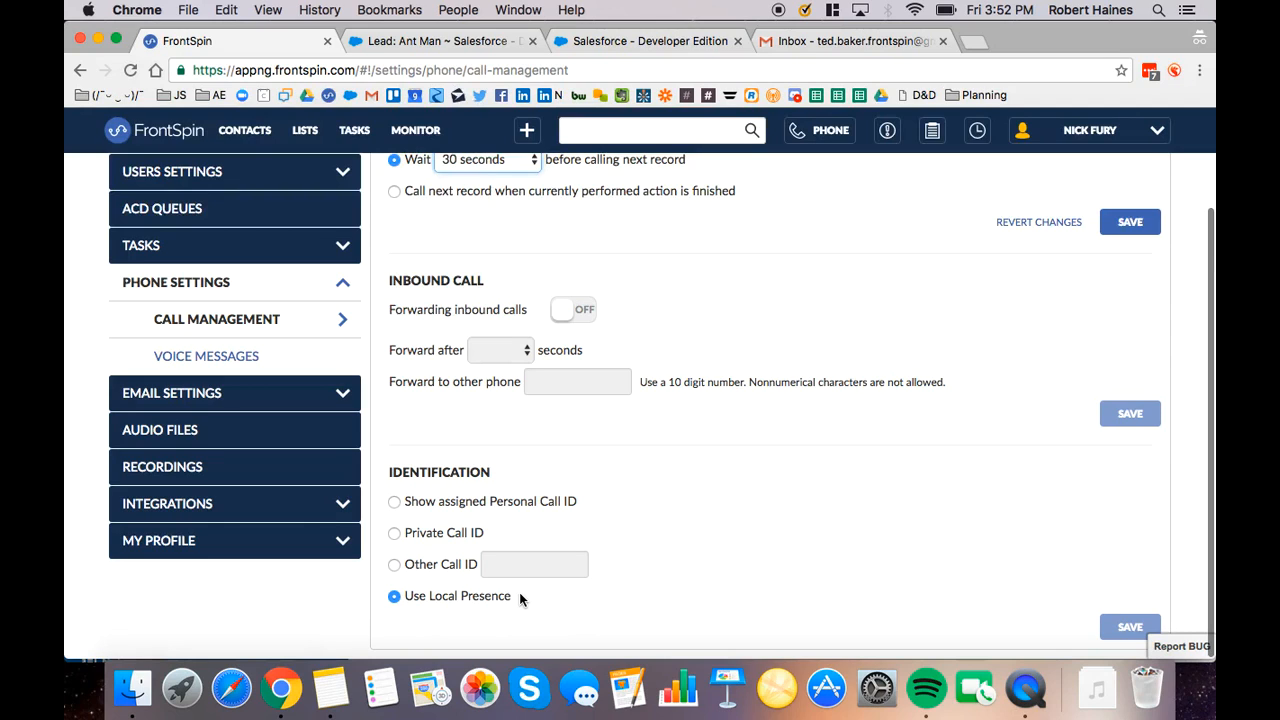
click(394, 503)
click(393, 535)
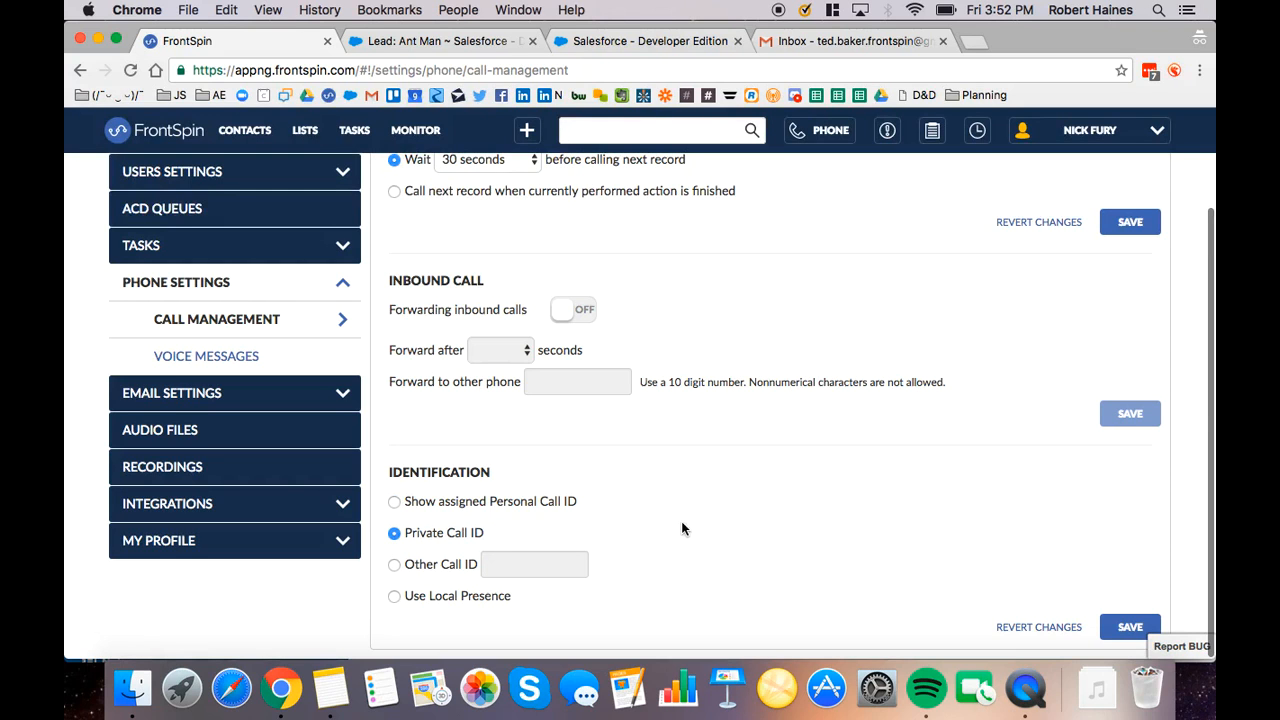
Open the phone settings' voice messages and review the prerecorded message files and their content
scroll(681, 528, up, 2)
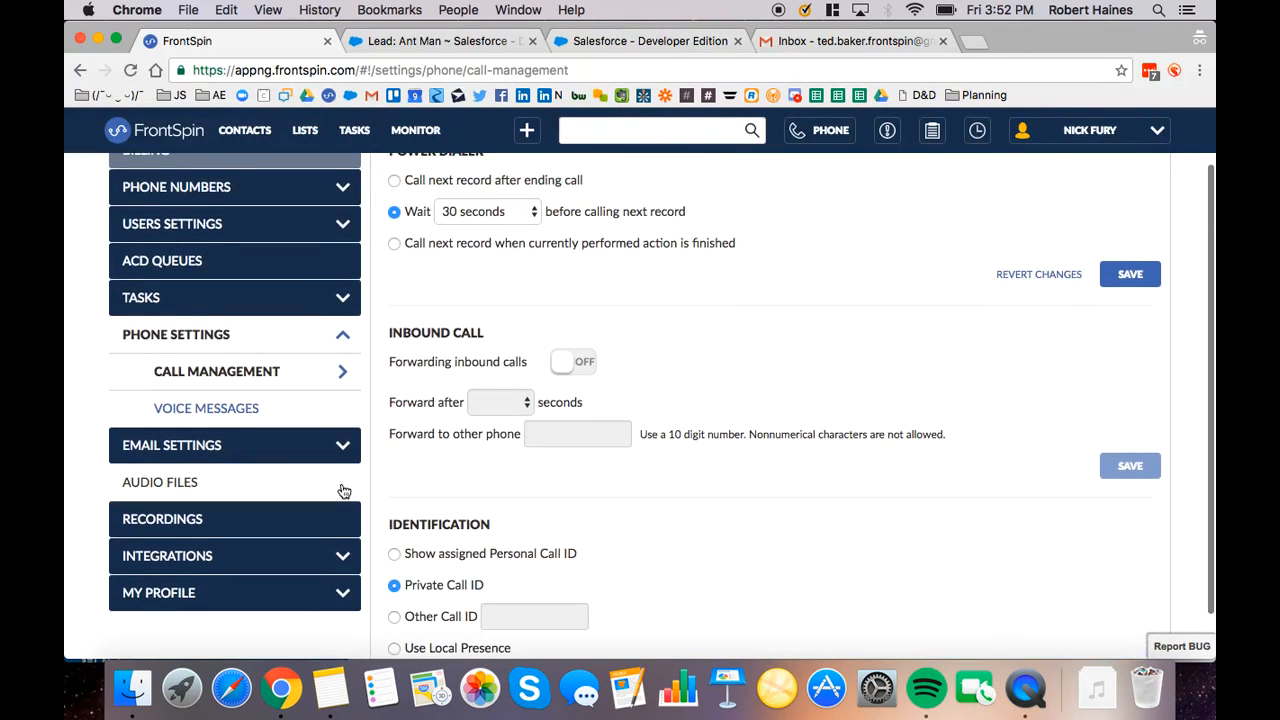
click(281, 411)
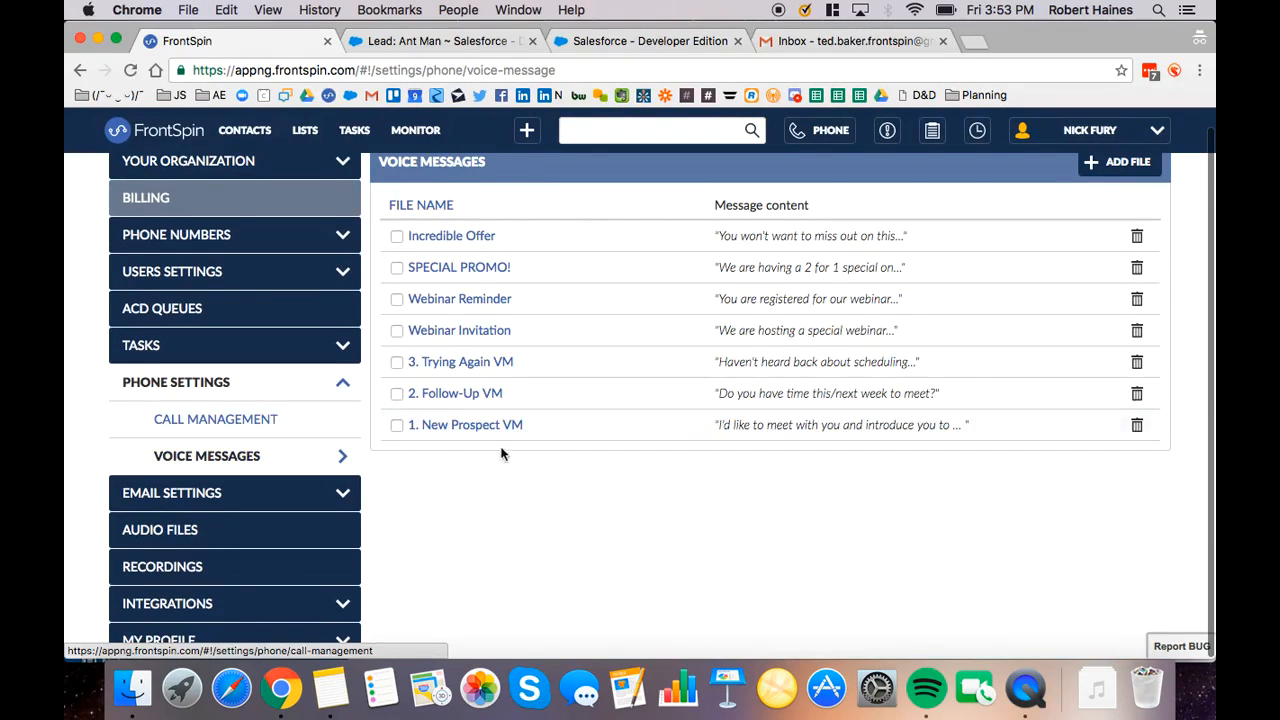
scroll(465, 482, up, 1)
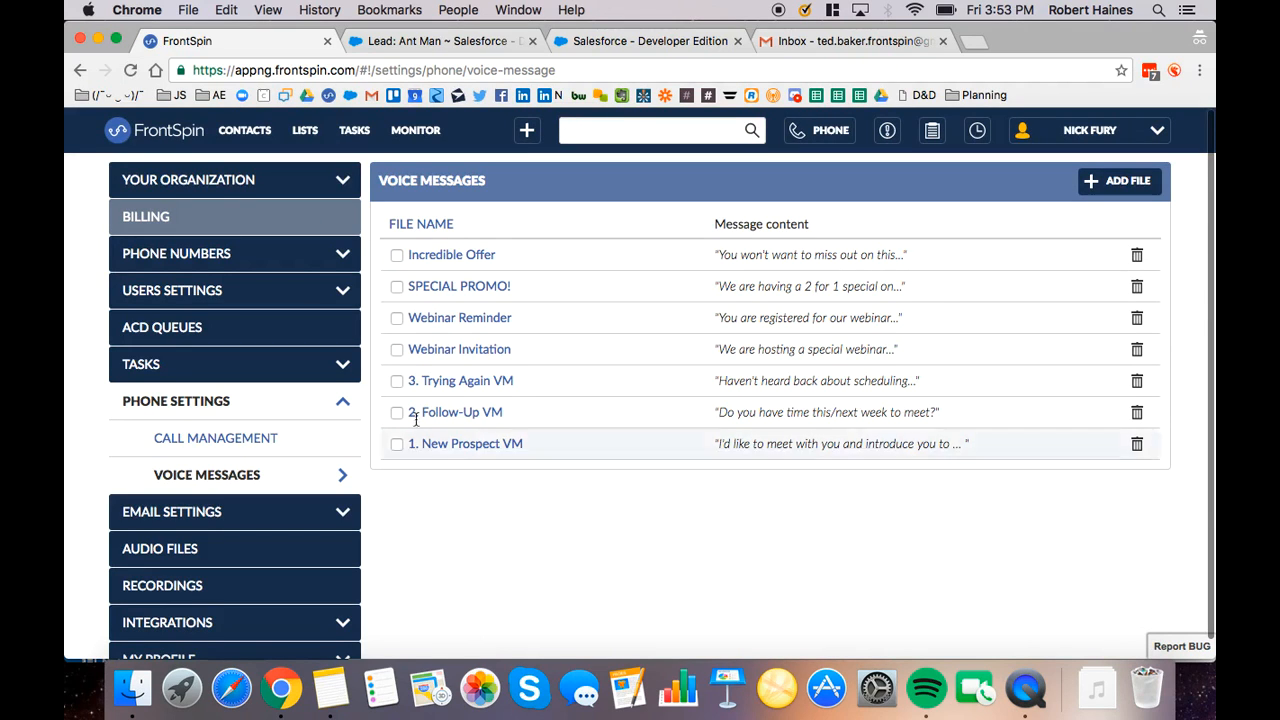
View the call lists, then open the monitoring archive of other calls and choose the logged-in user in the users filter
click(300, 133)
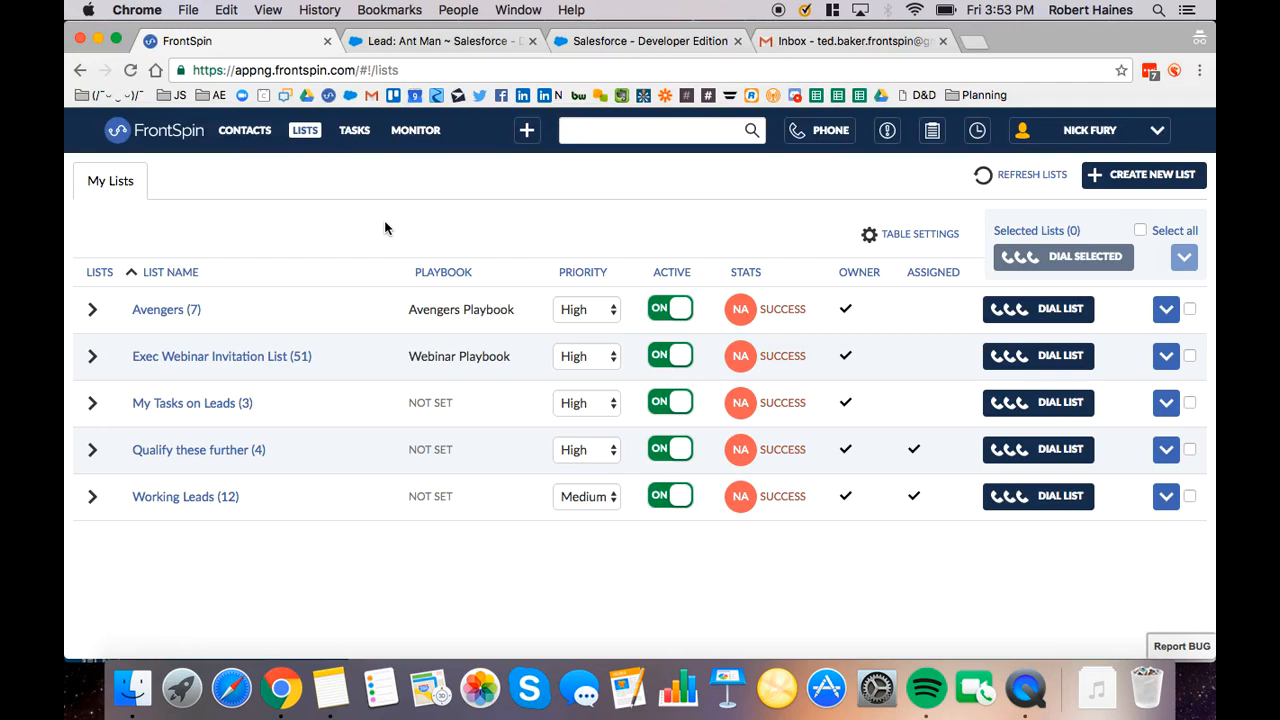
click(415, 134)
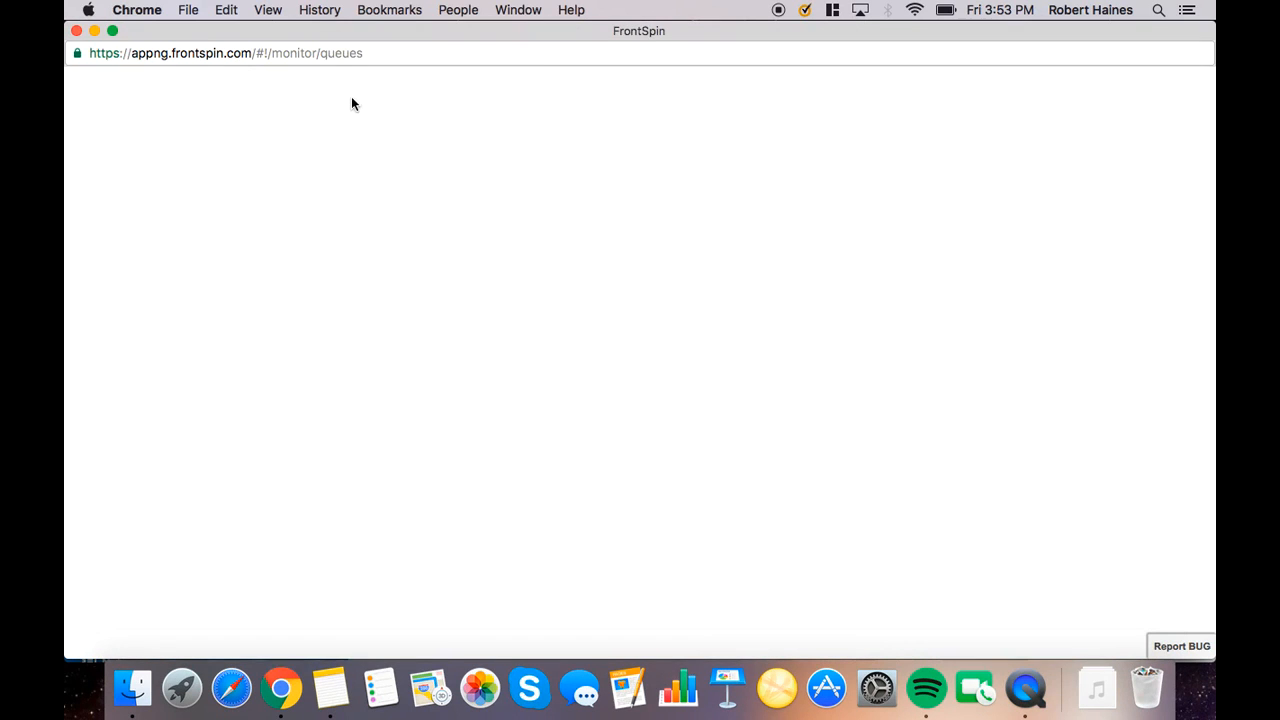
click(462, 90)
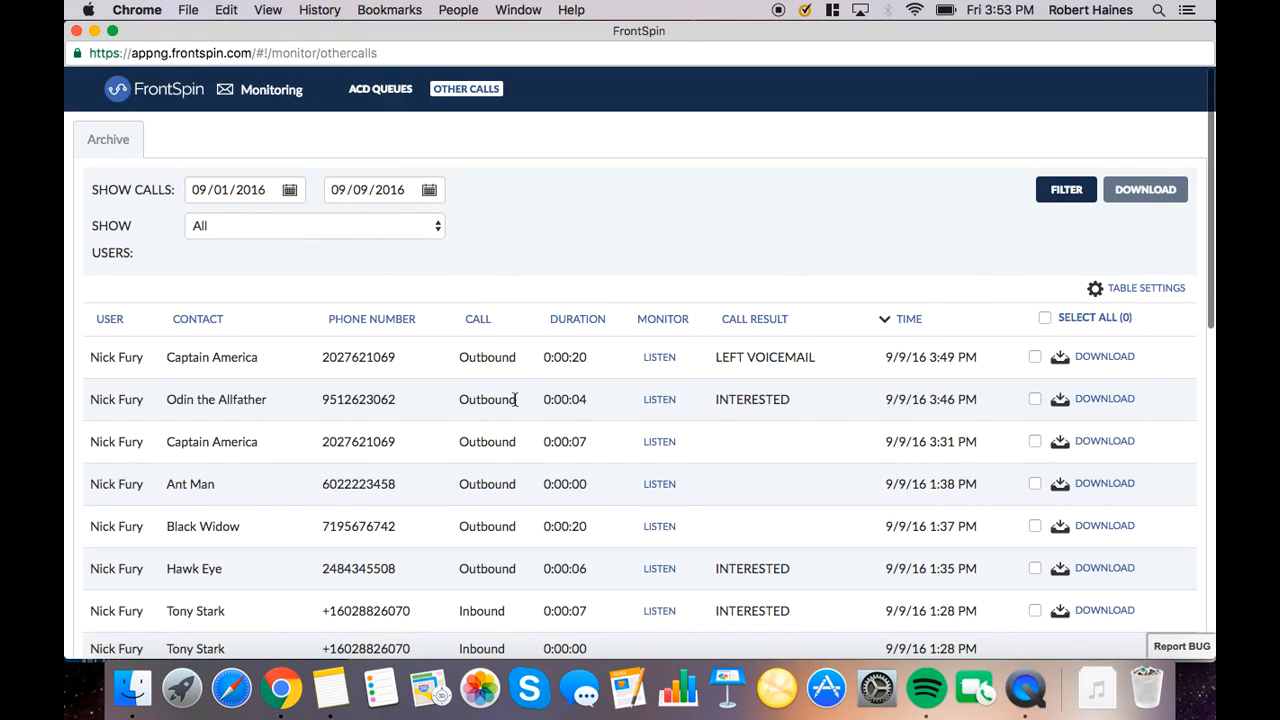
click(310, 232)
click(255, 244)
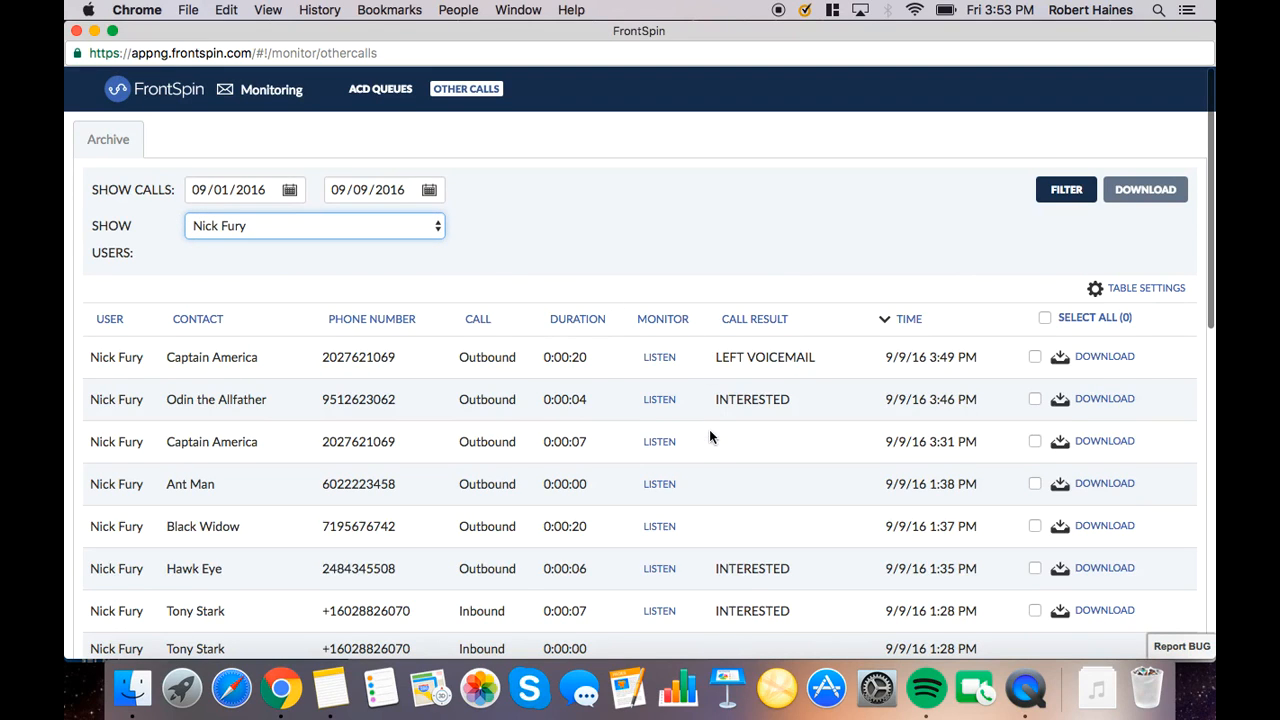
Play and pause the 9/9/16 3:46 PM call recording, and select the 3:46 PM and 3:31 PM recordings for download
click(662, 401)
click(600, 402)
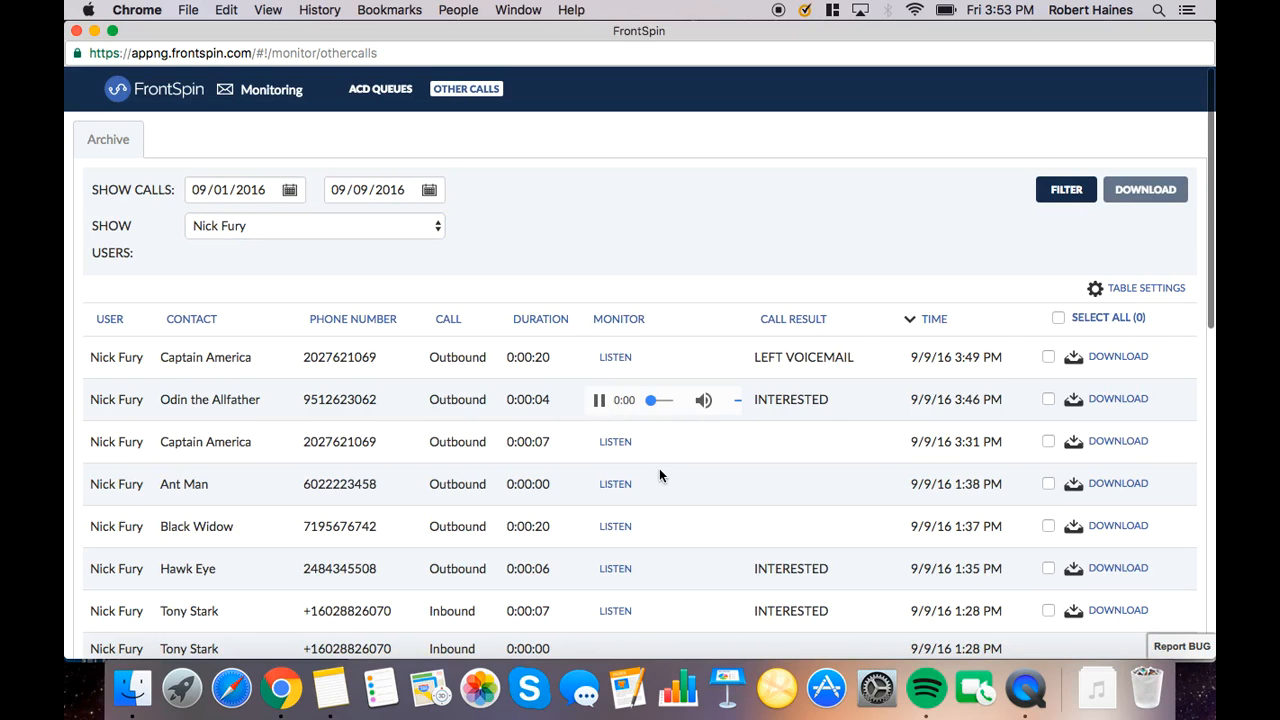
click(601, 400)
click(1048, 399)
click(1048, 442)
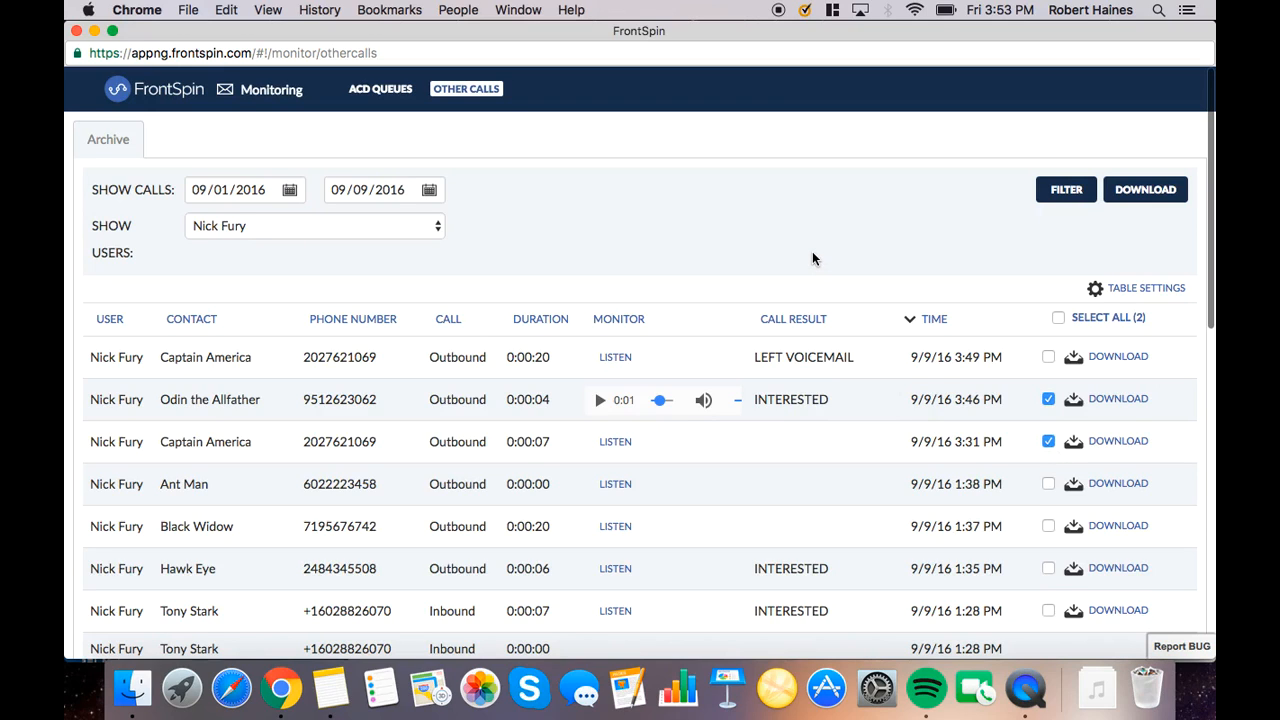